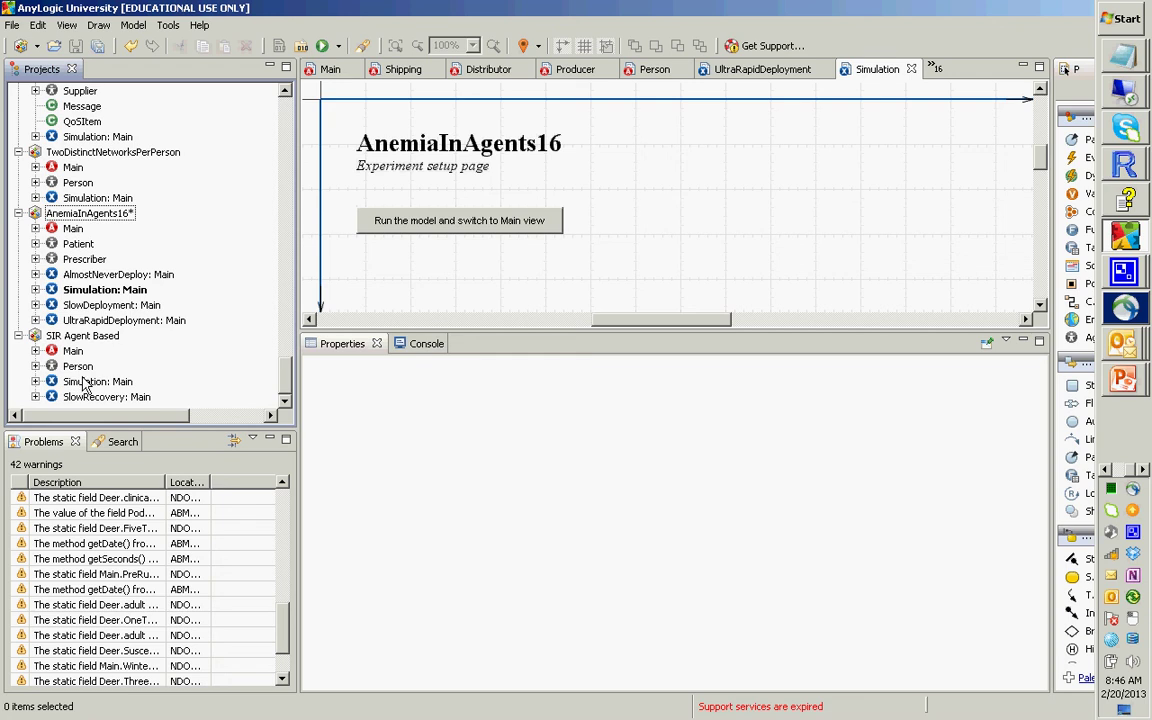
- Open the Person class of the SIR Agent Based model and enlarge the diagram area to show its whole statechart
double_click(75, 366)
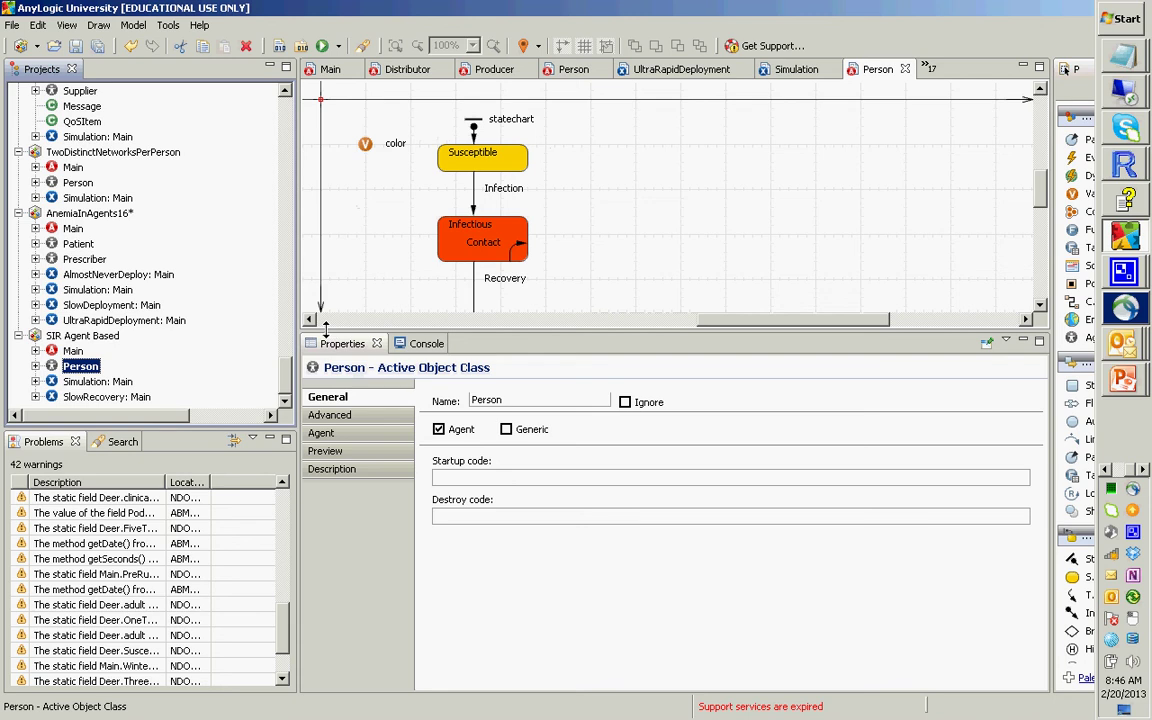
left_click_drag(330, 333, 330, 452)
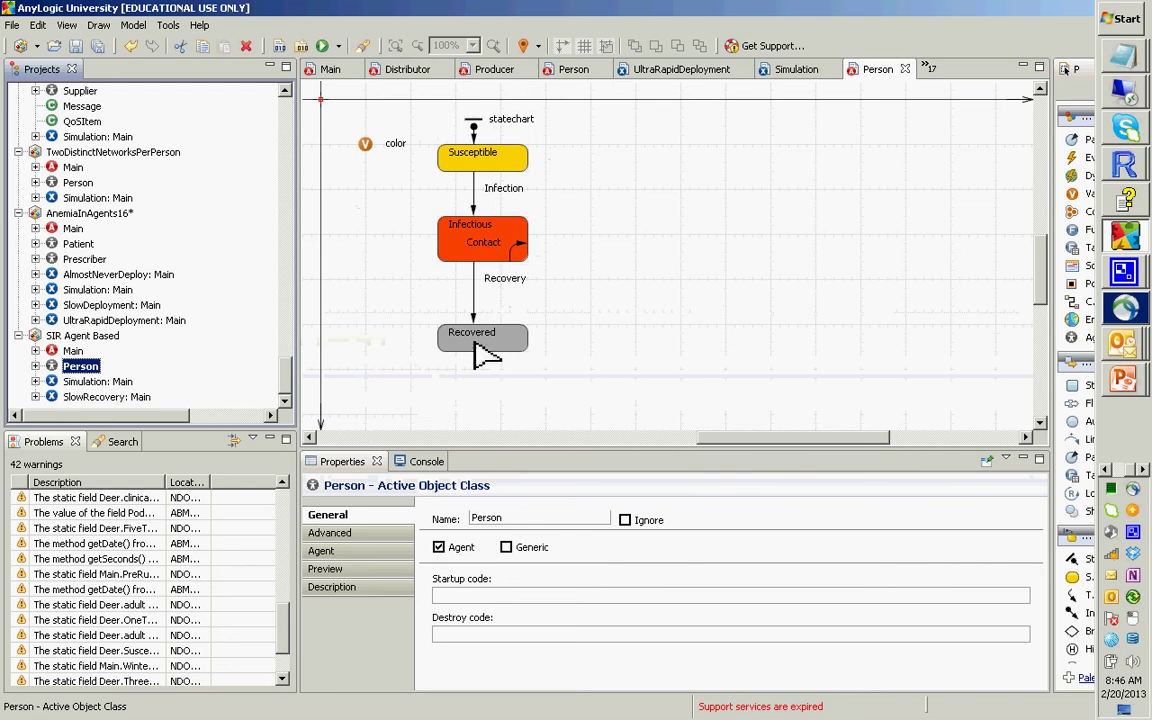
key("alt+Tab")
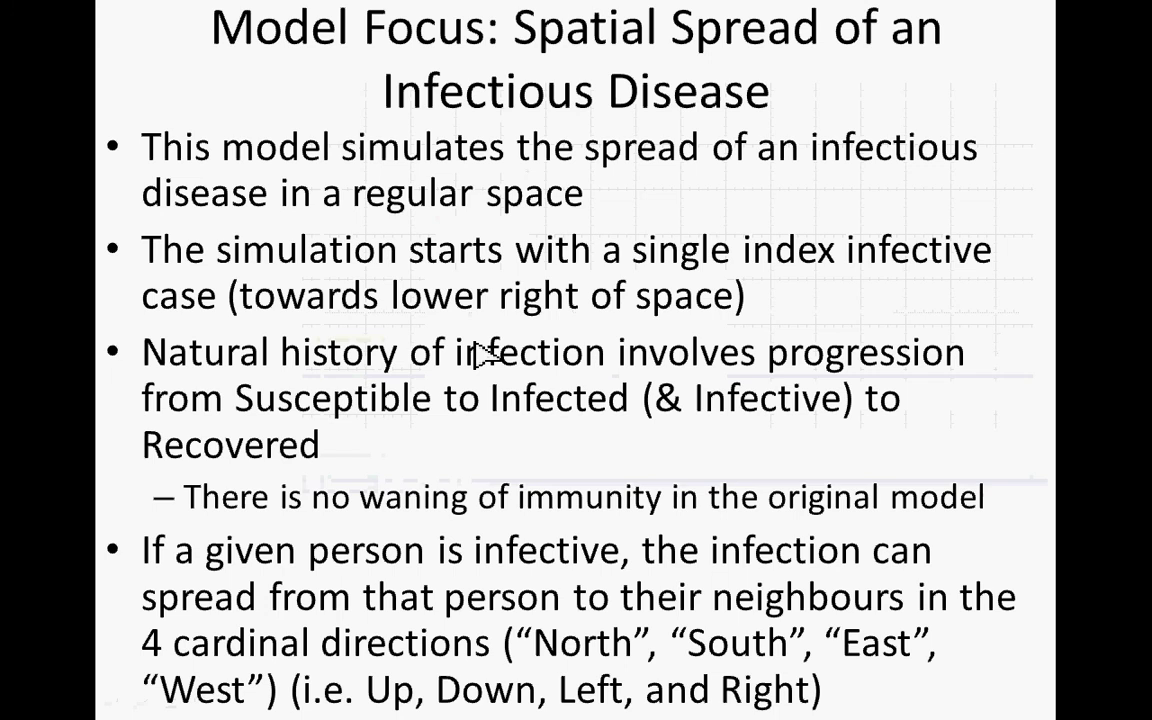
key("Right")
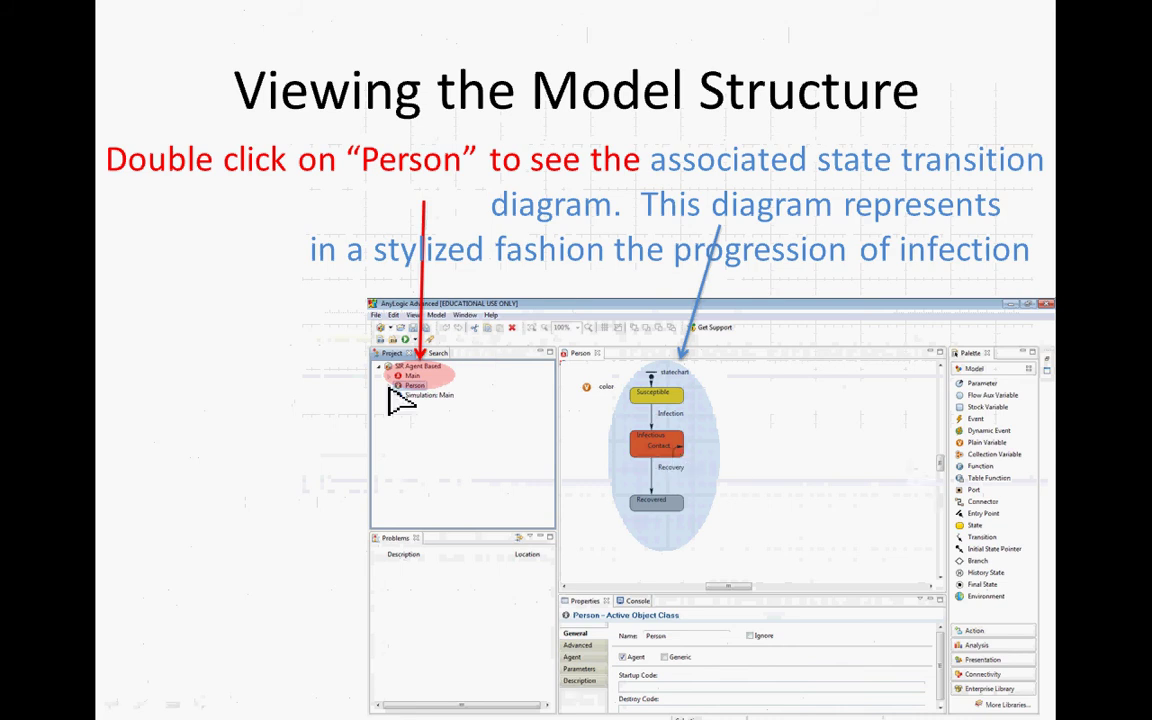
left_click(595, 375)
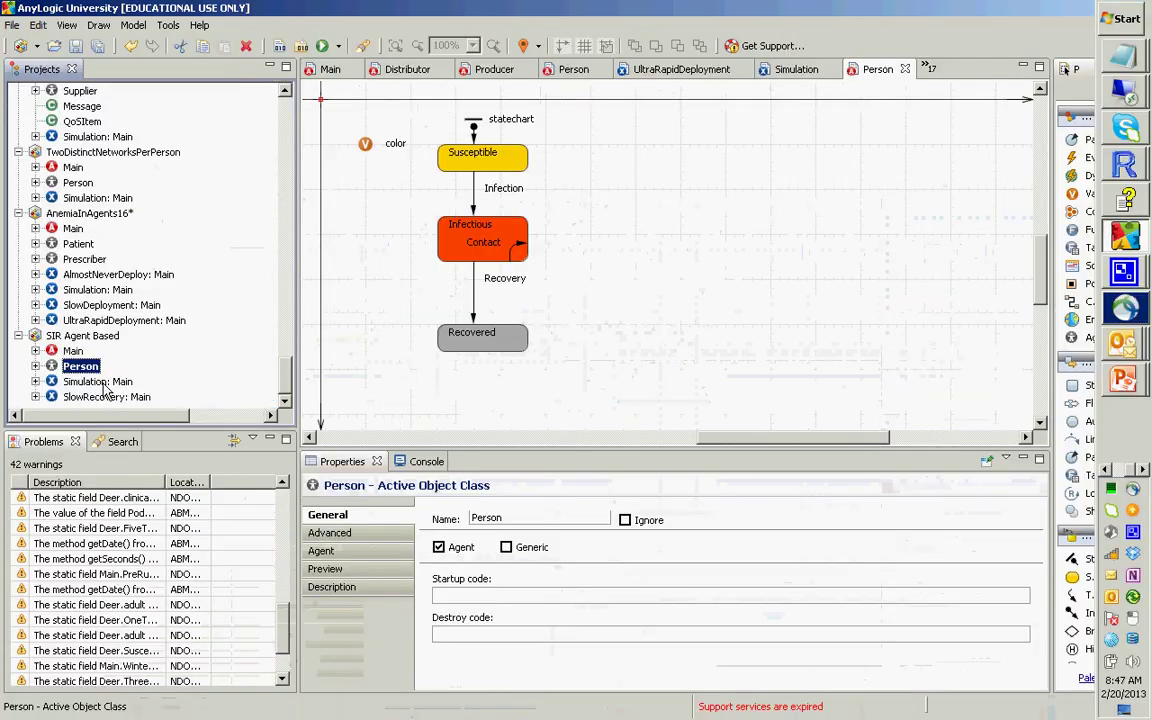
- Launch the Simulation experiment of SIR Agent Based and close its run window without starting the model
left_click(96, 383)
right_click(93, 384)
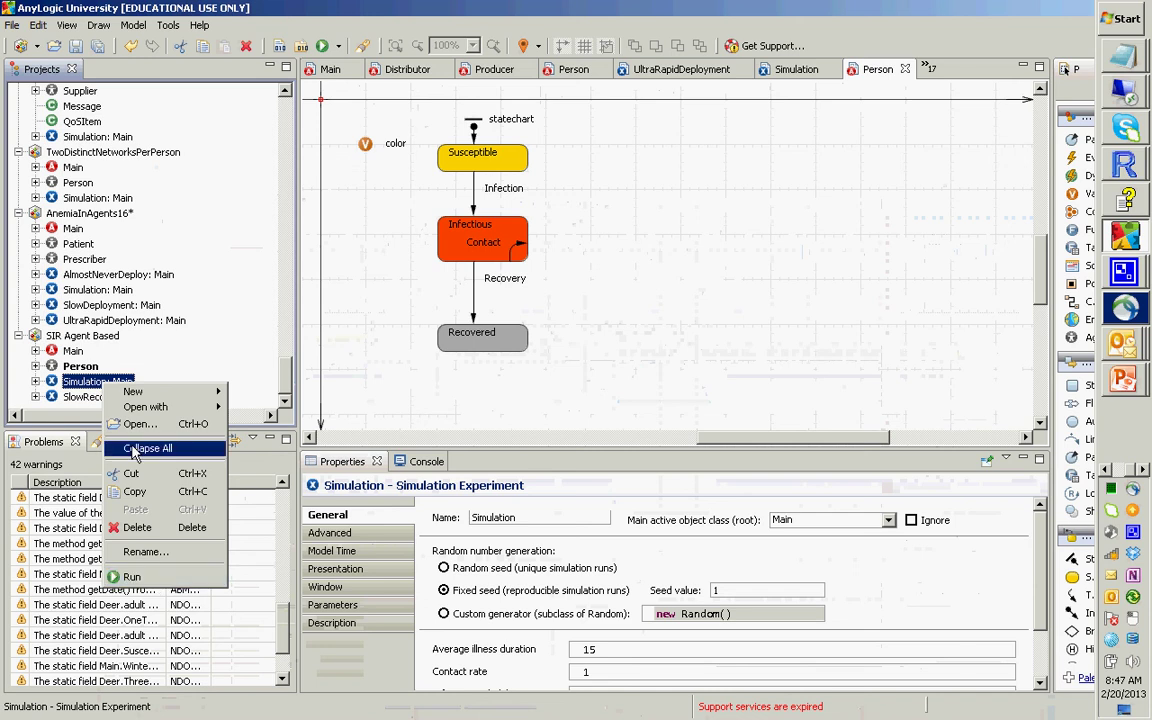
left_click(131, 578)
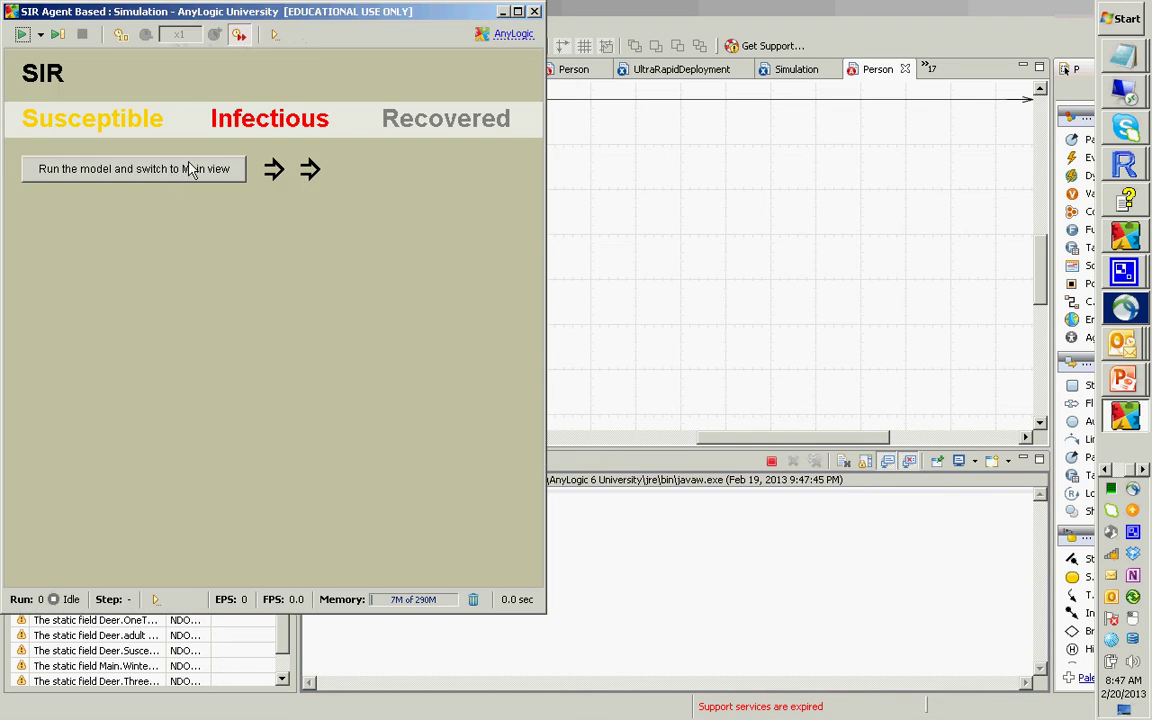
left_click(535, 13)
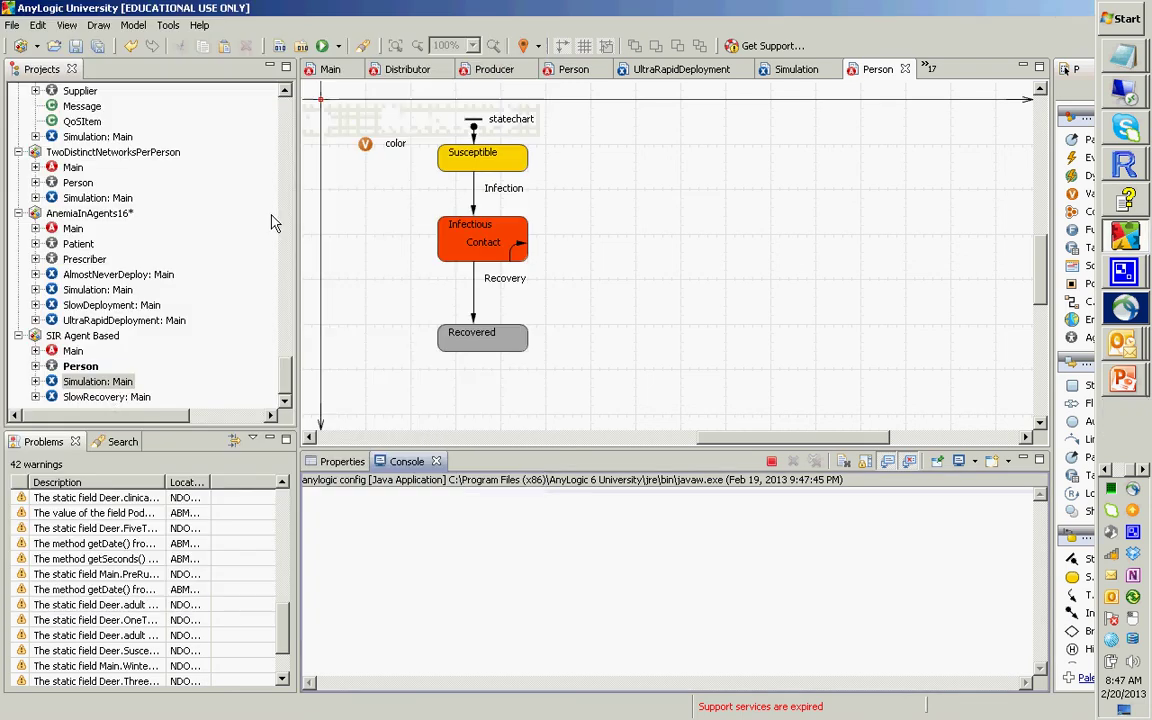
- Look through the available ways of running the SIR Agent Based Simulation experiment
right_click(105, 386)
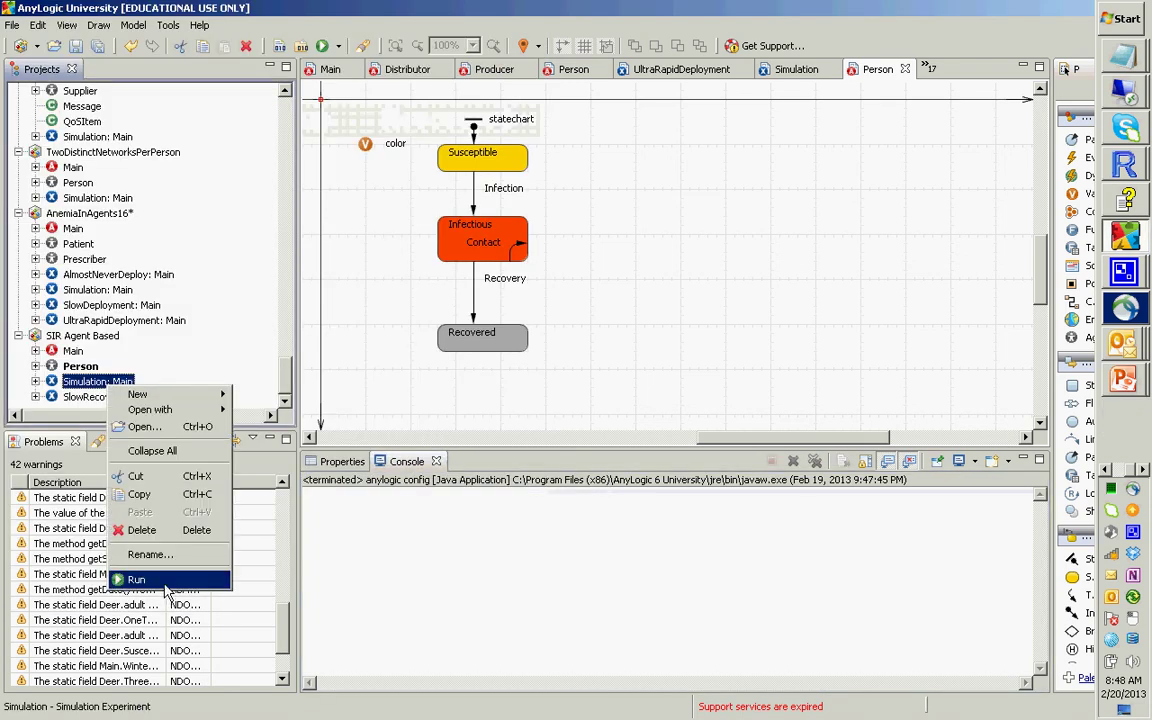
left_click(328, 6)
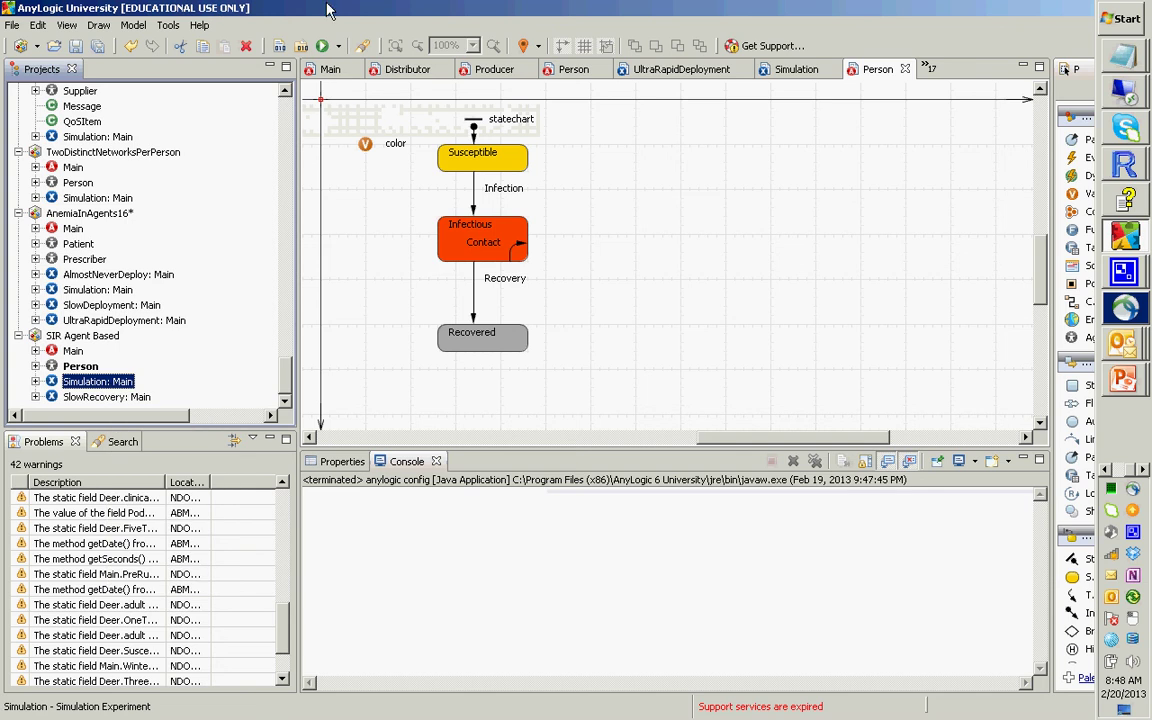
left_click(340, 47)
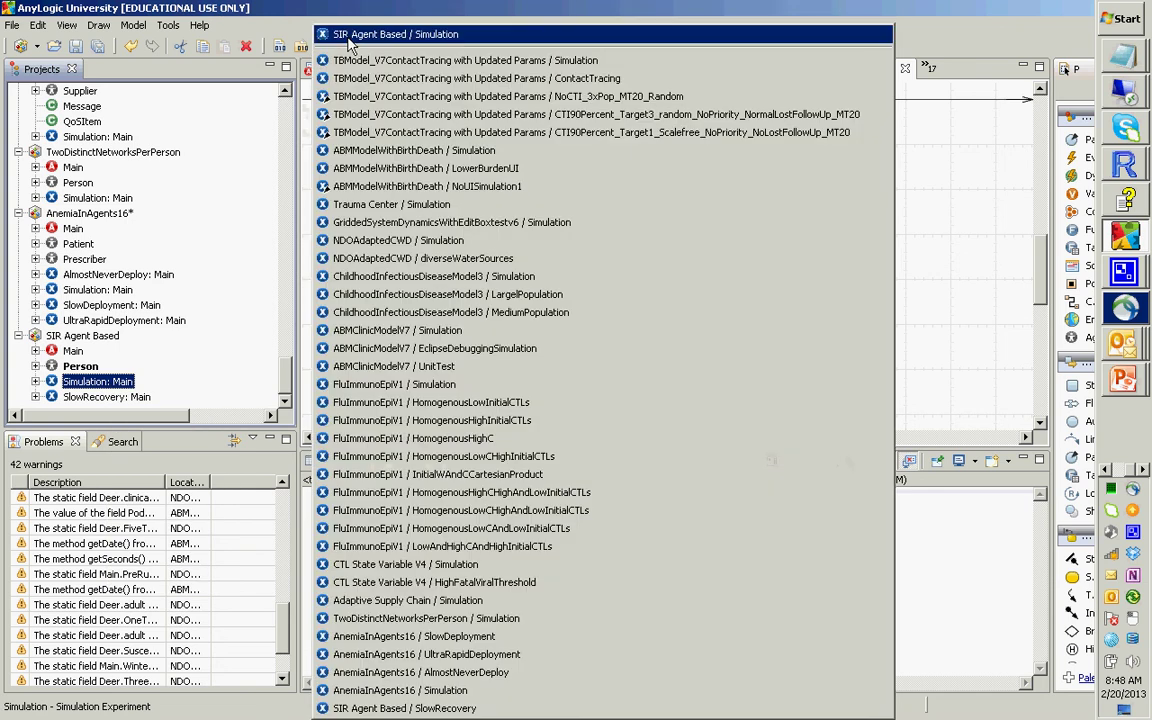
left_click(322, 40)
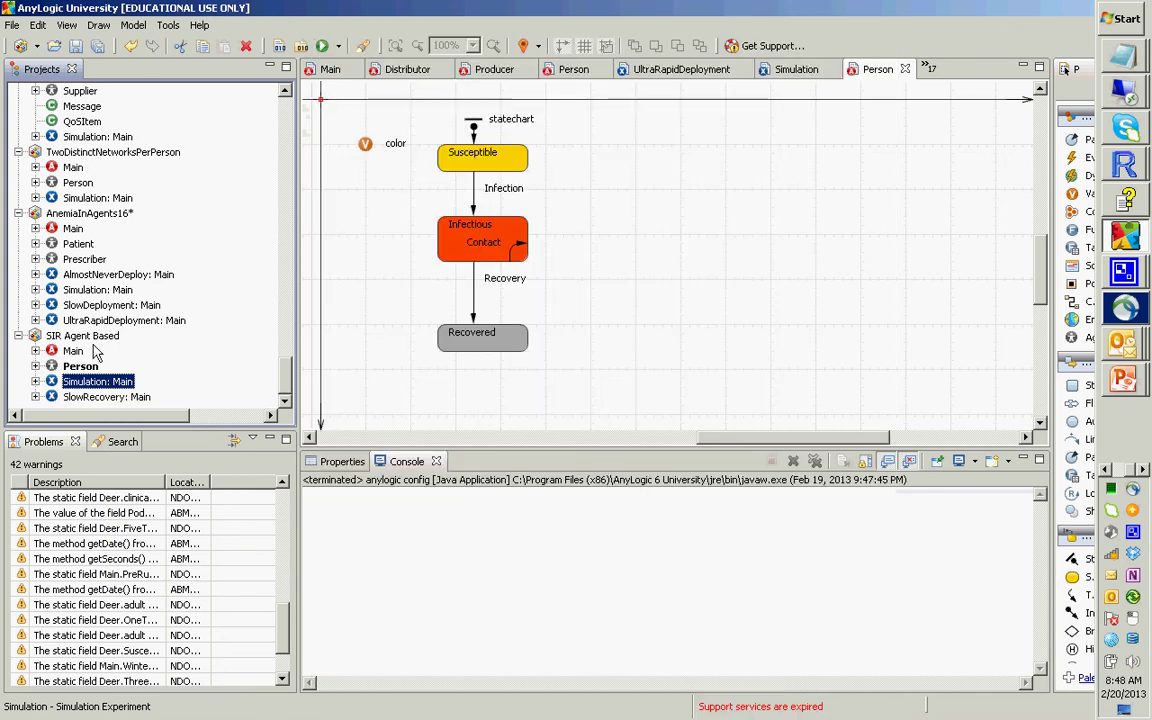
right_click(84, 386)
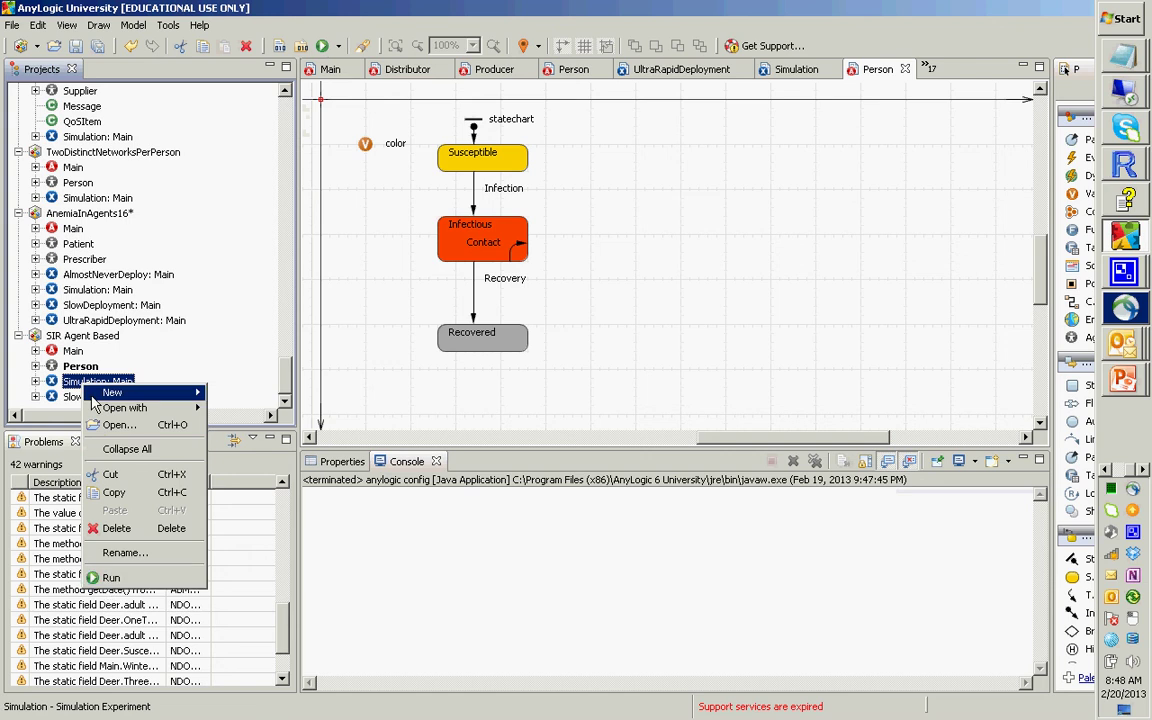
left_click(134, 25)
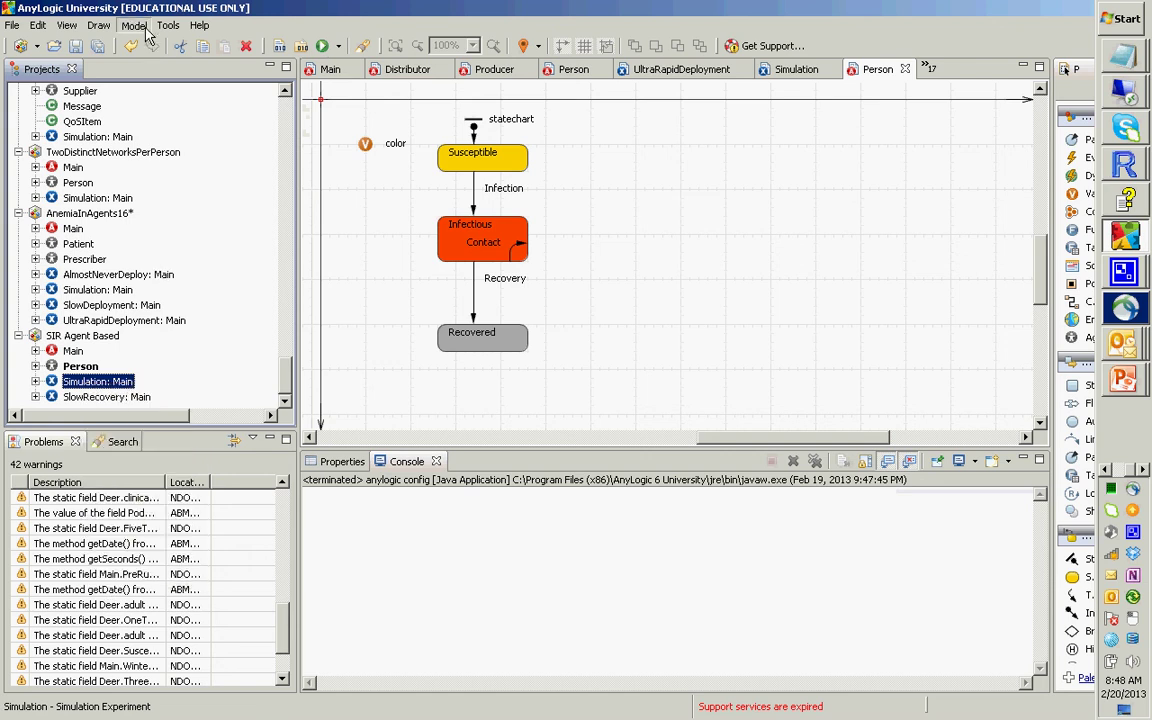
left_click(134, 25)
mouse_move(104, 88)
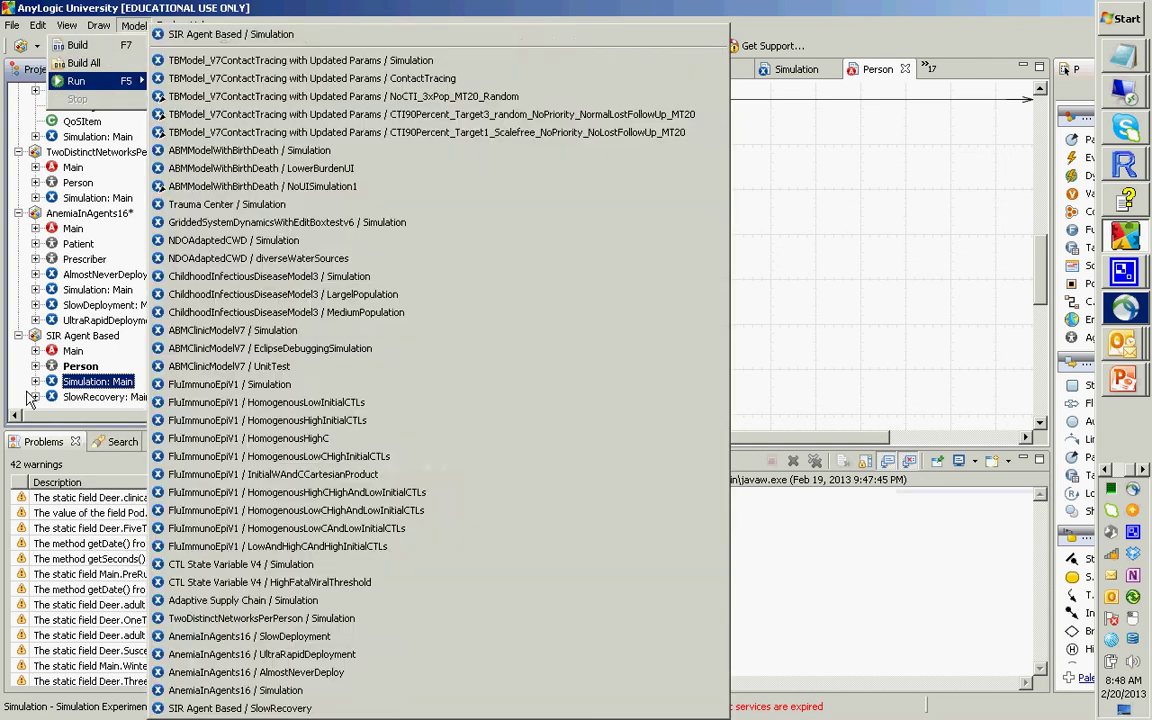
left_click(30, 397)
- Launch the Simulation experiment of SIR Agent Based and add Model time to its status bar
right_click(90, 381)
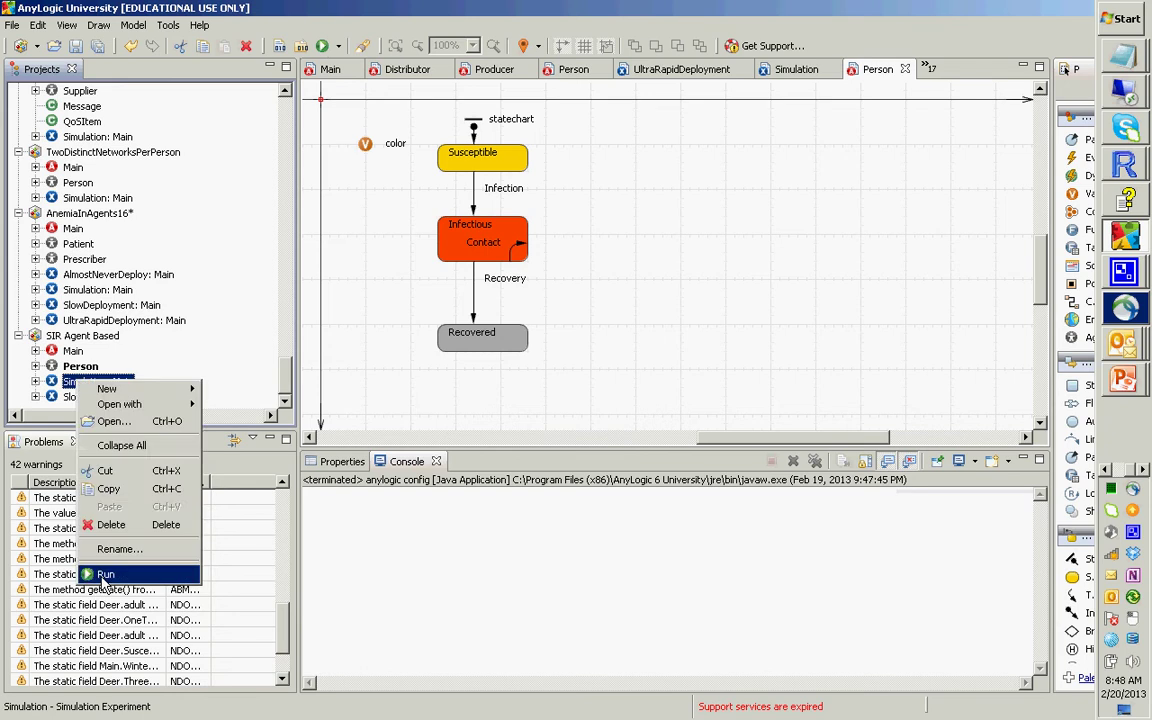
left_click(104, 575)
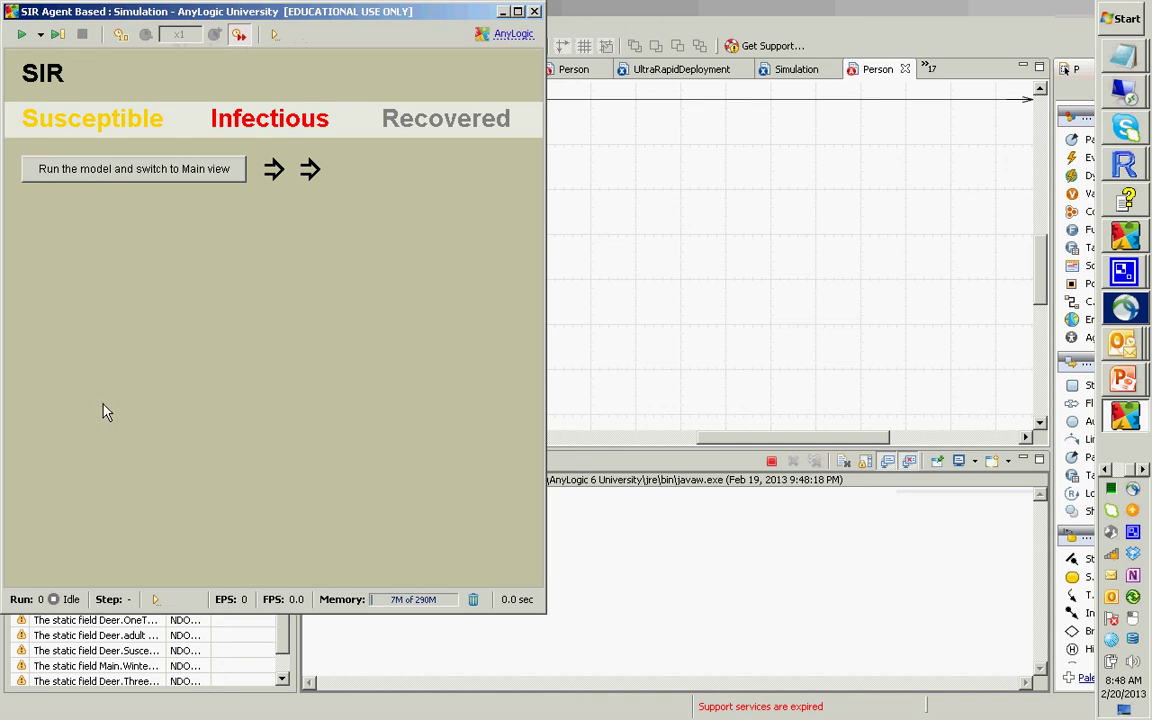
left_click(155, 601)
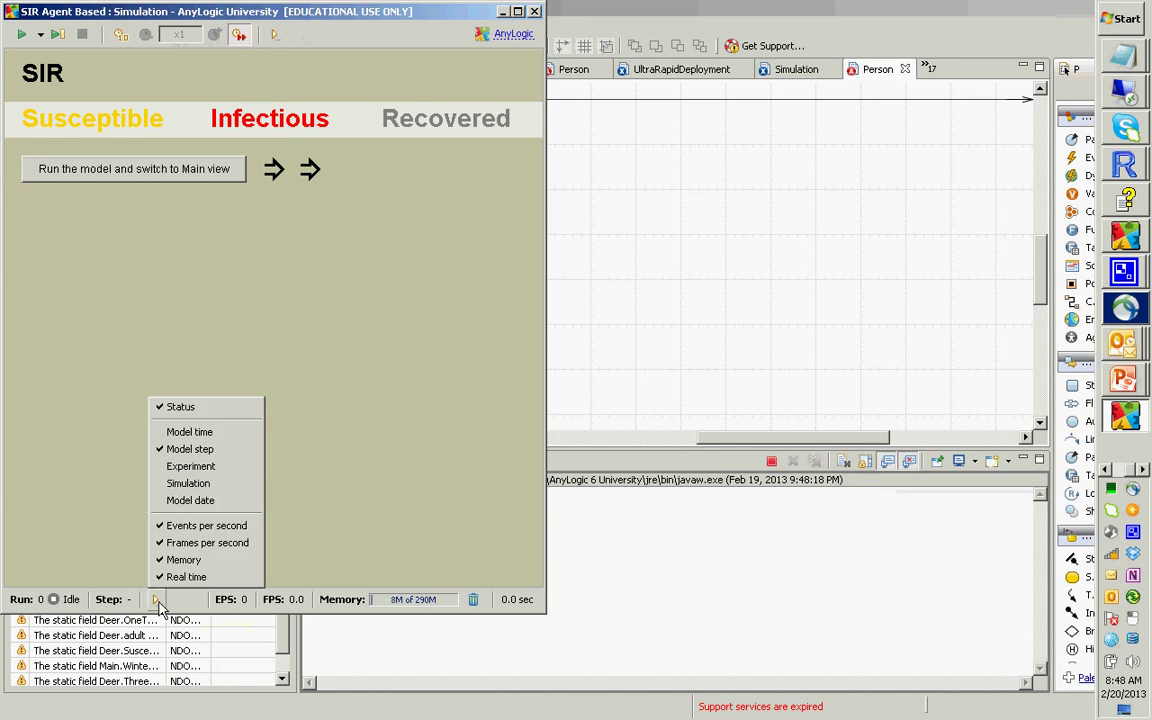
left_click(195, 432)
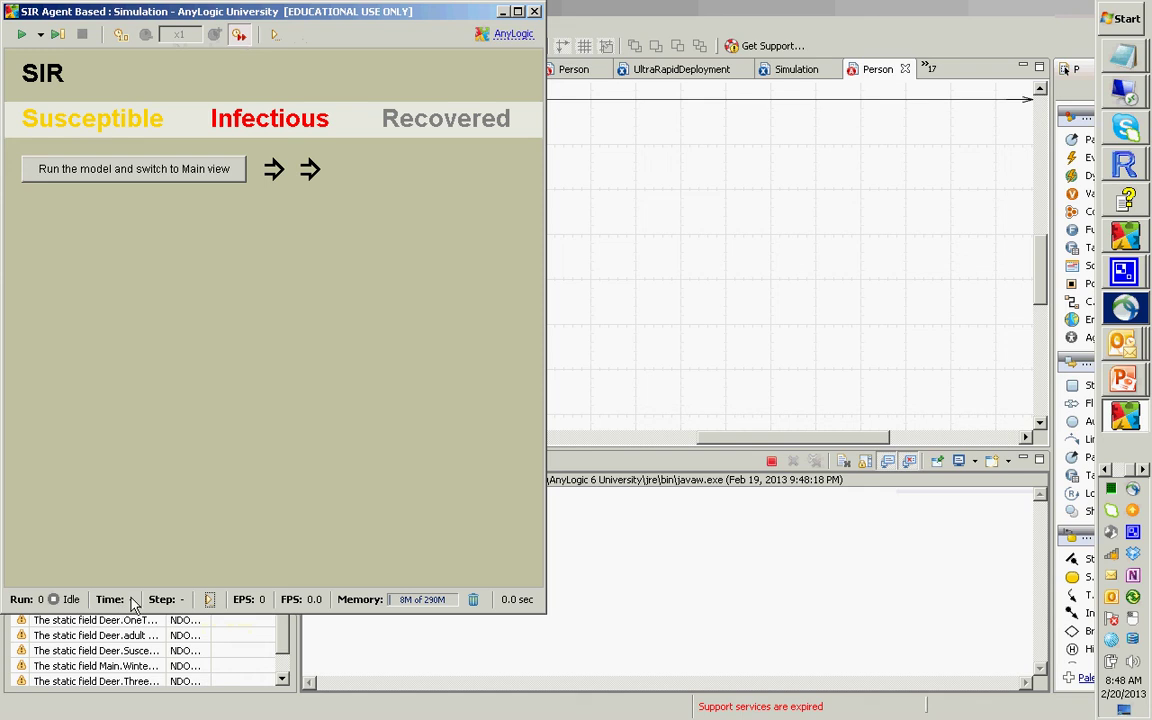
left_click(209, 599)
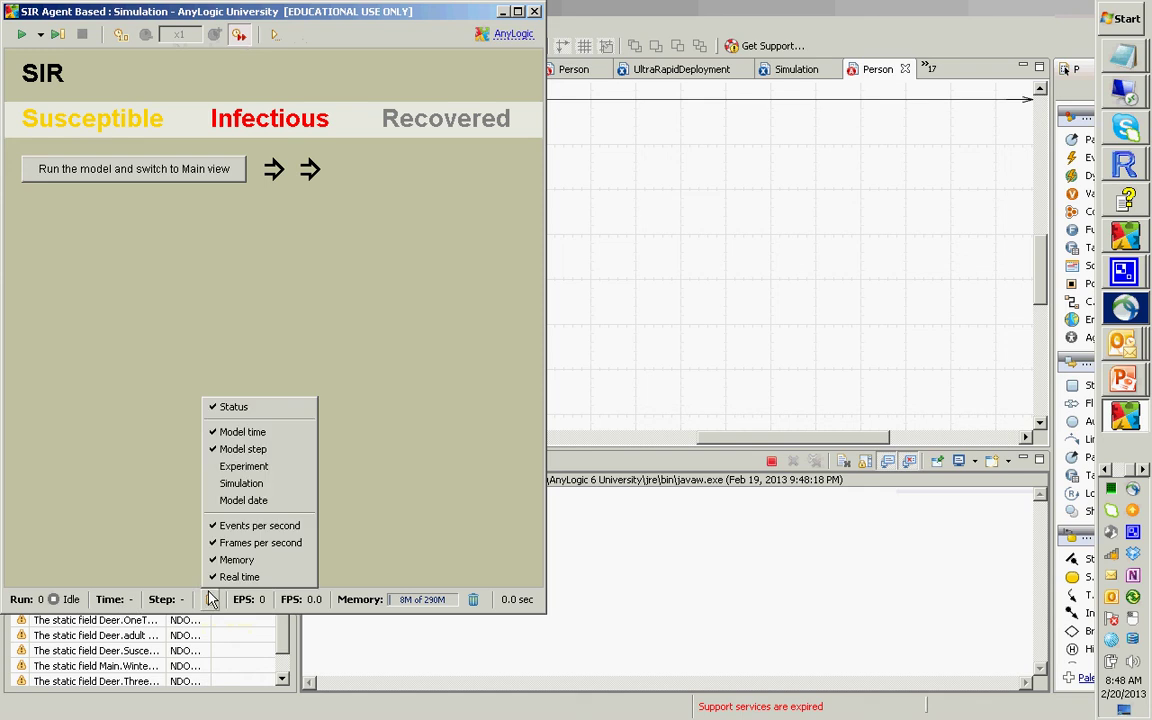
left_click(180, 530)
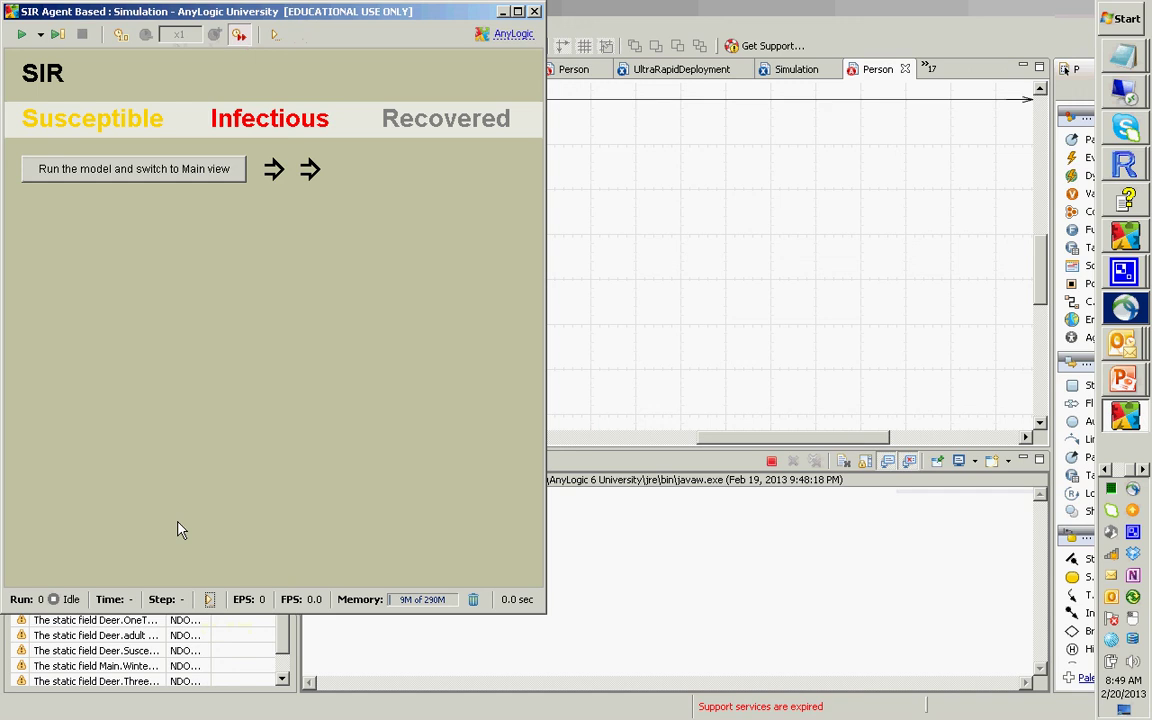
left_click(60, 168)
right_click(247, 335)
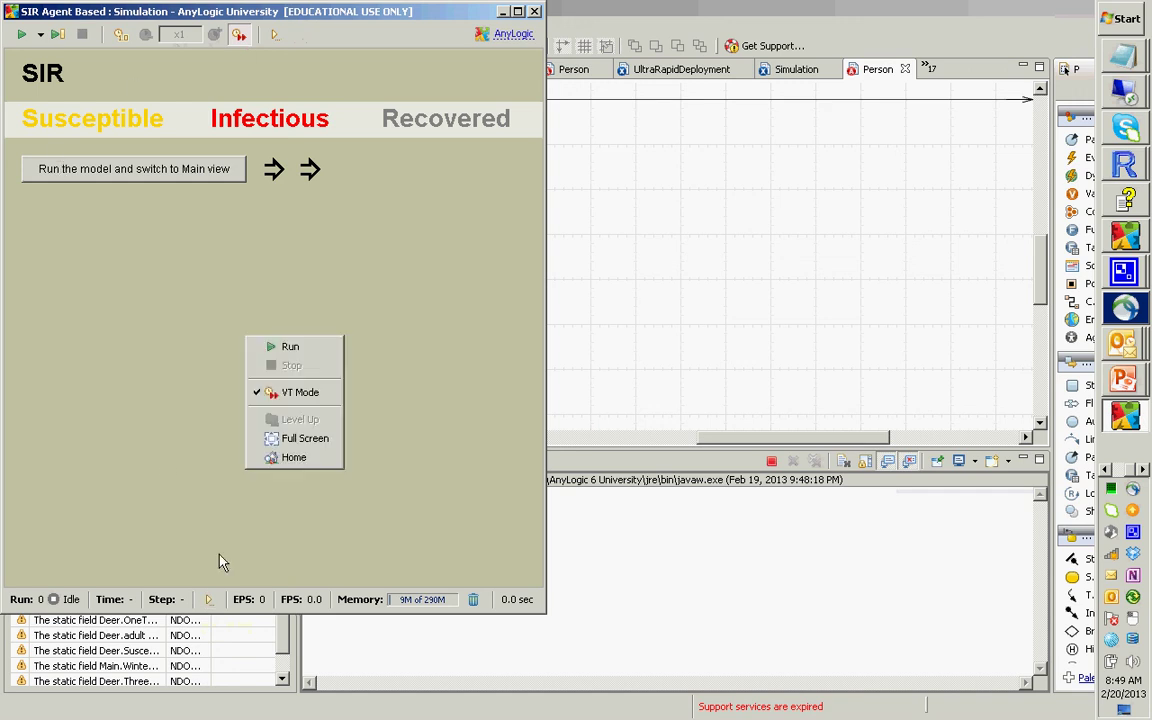
left_click(209, 596)
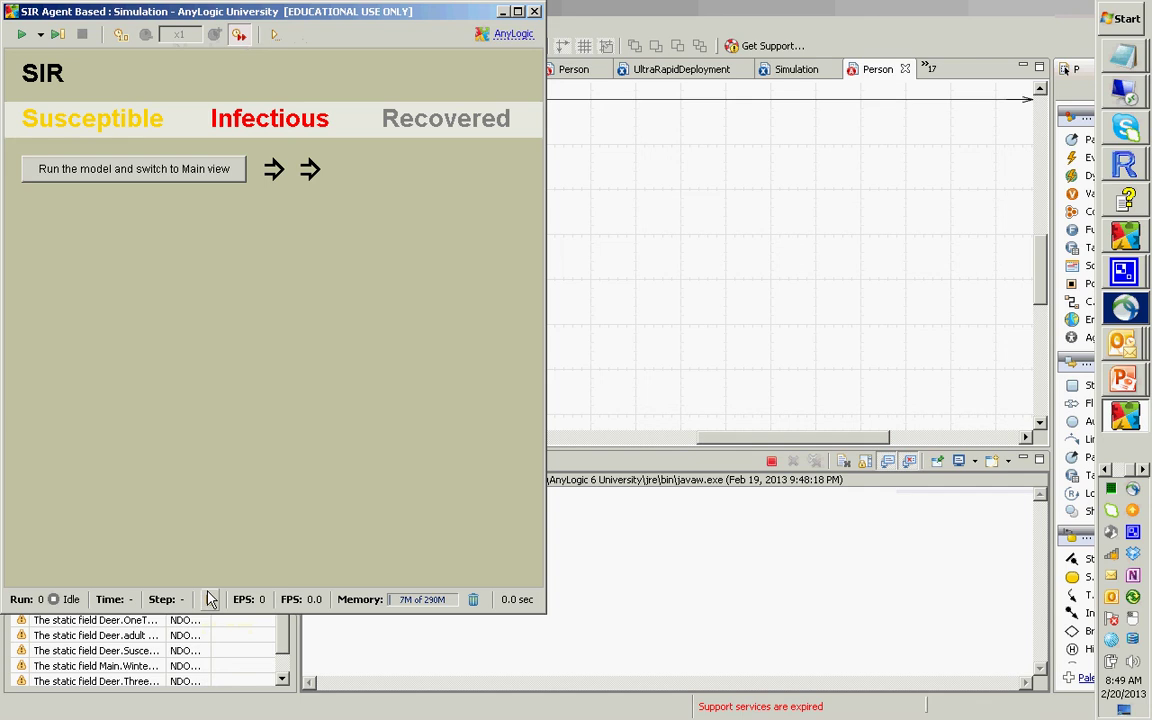
left_click(208, 599)
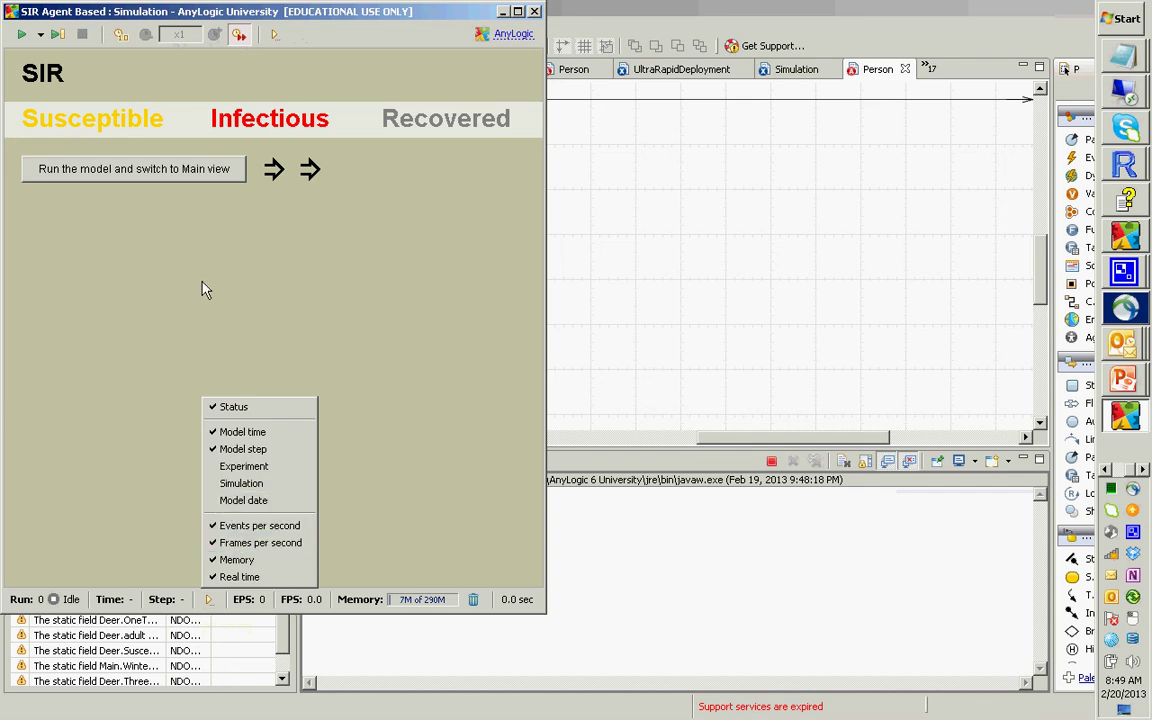
left_click(127, 212)
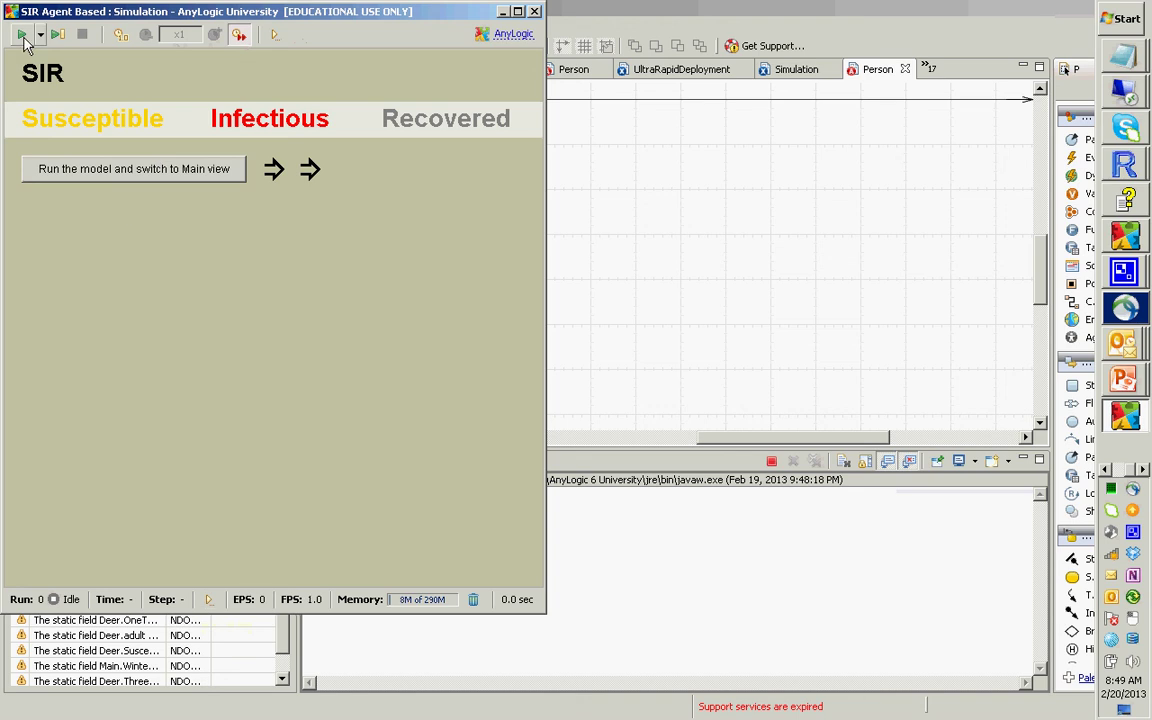
- Run the model in its Main view, pausing and resuming it twice to observe the infection spread, and close the run window
left_click(239, 37)
left_click(110, 172)
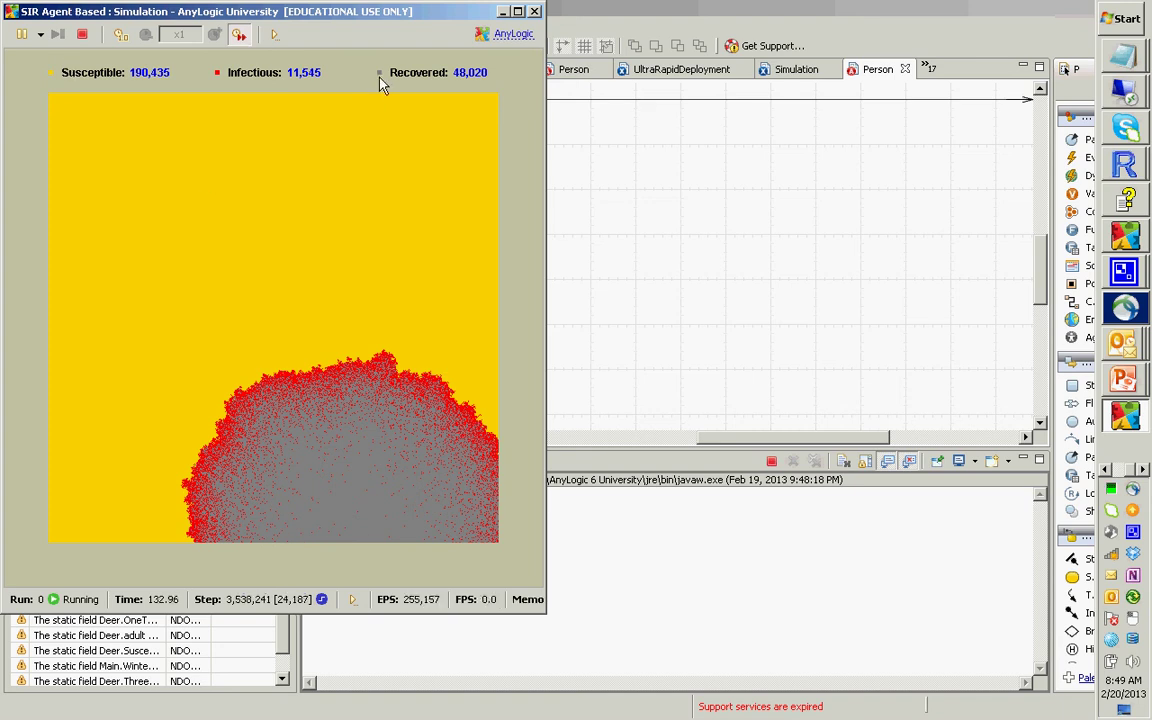
left_click(22, 34)
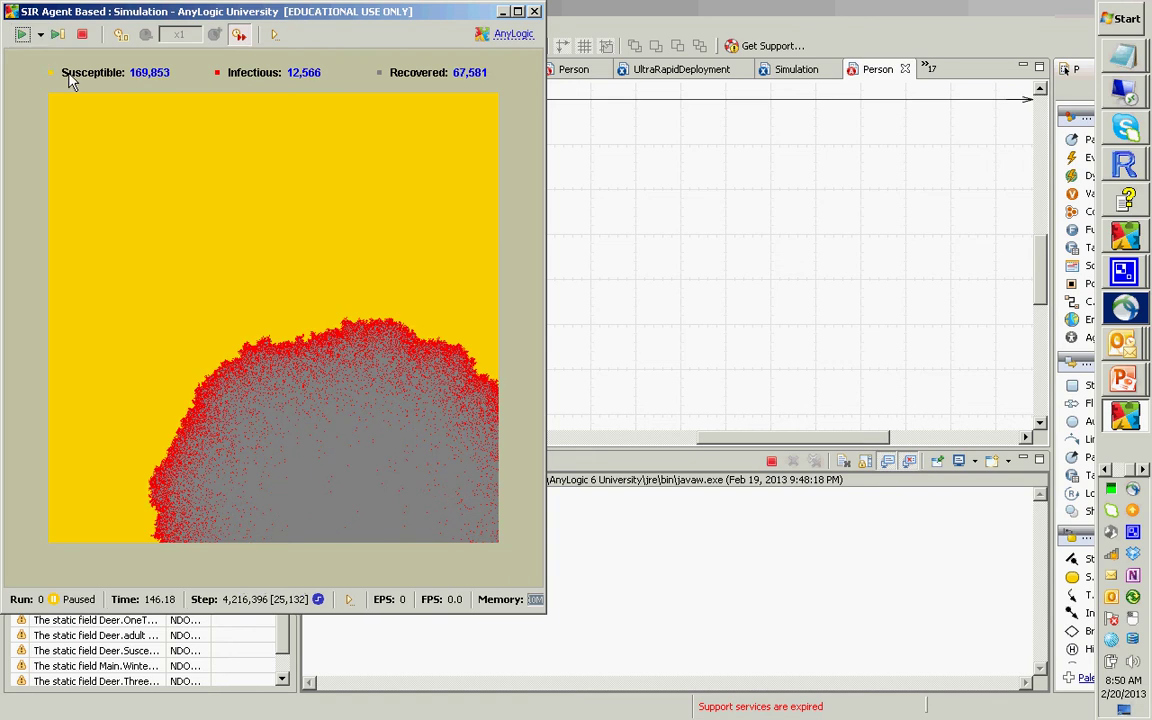
left_click(21, 34)
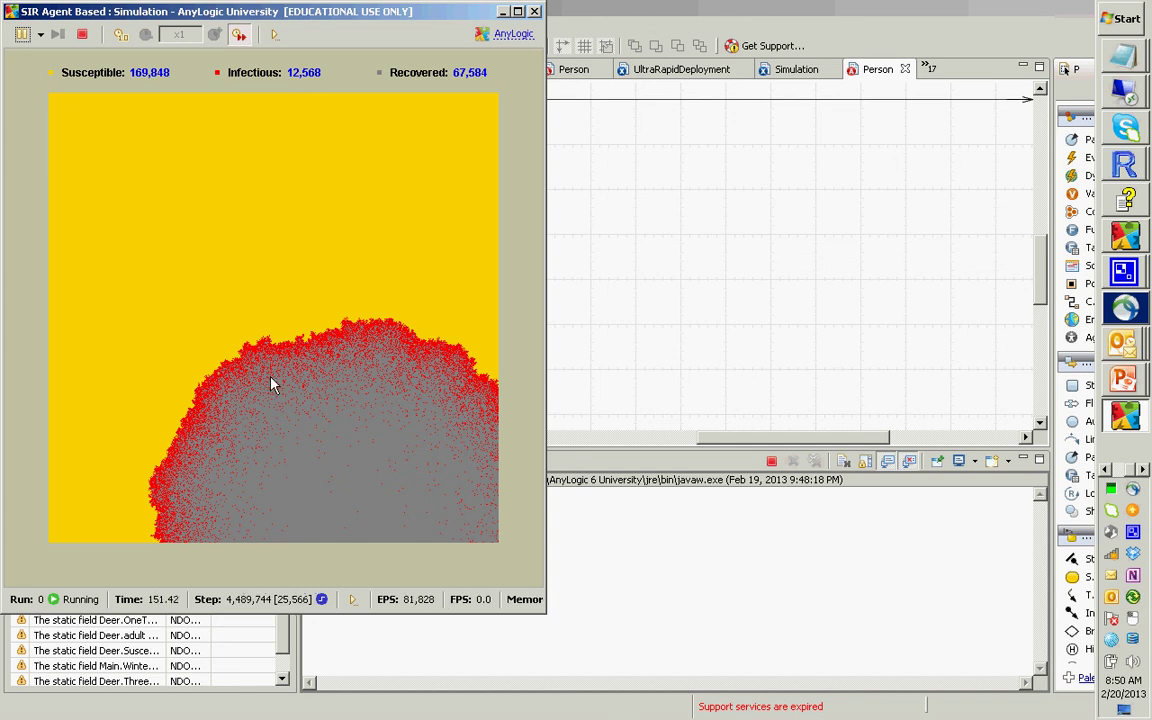
left_click(22, 35)
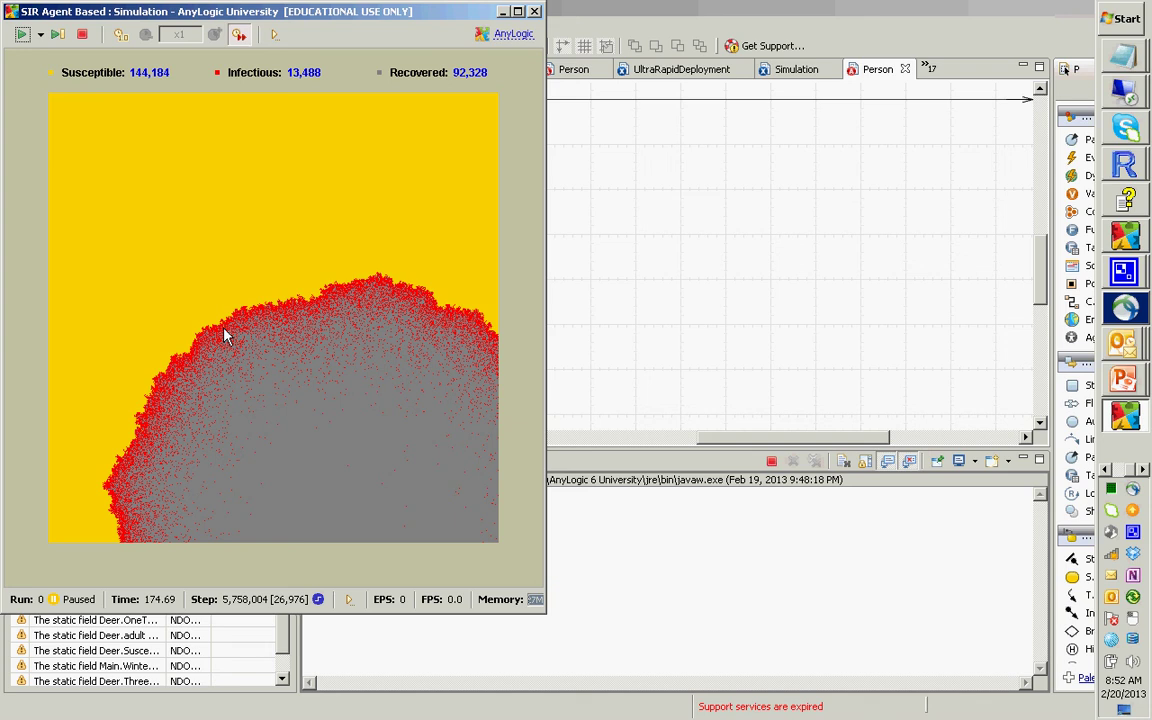
left_click(21, 36)
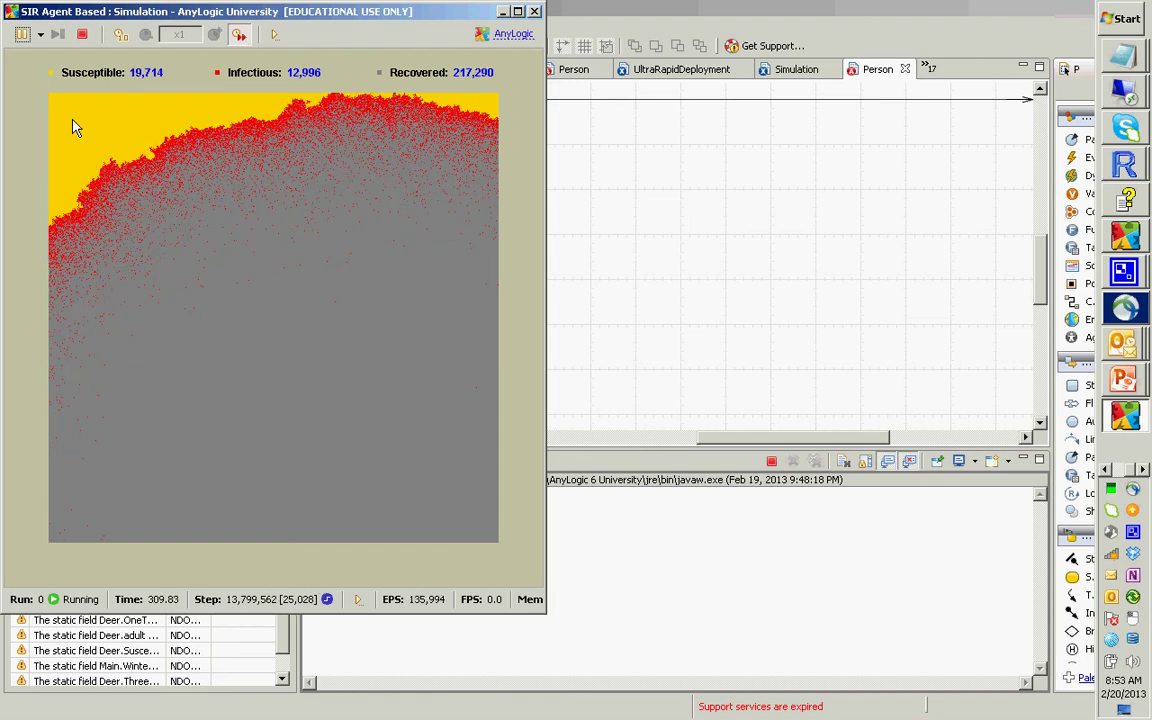
left_click(80, 34)
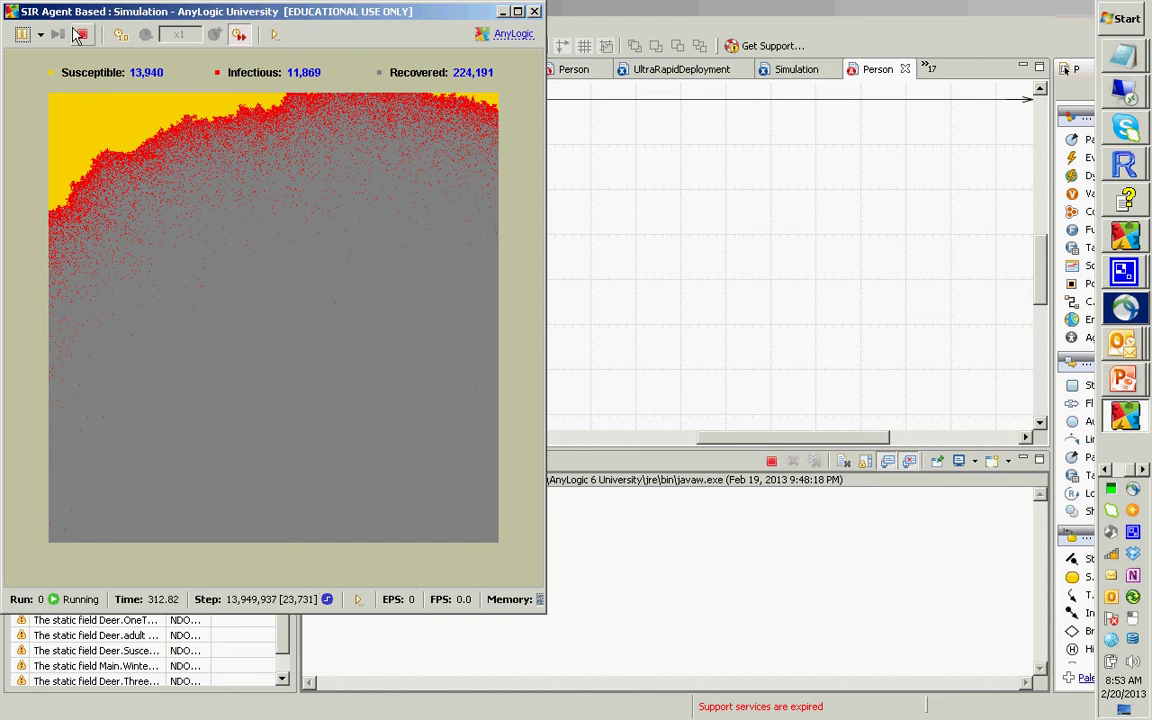
left_click(534, 11)
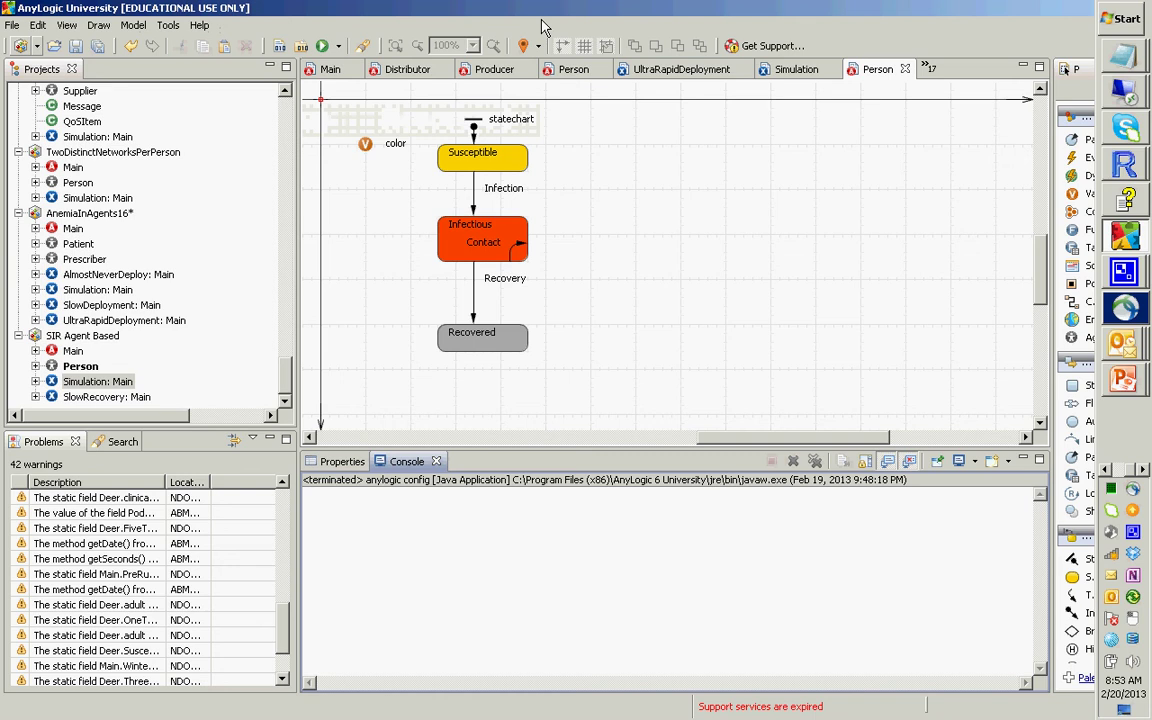
key("alt+Tab")
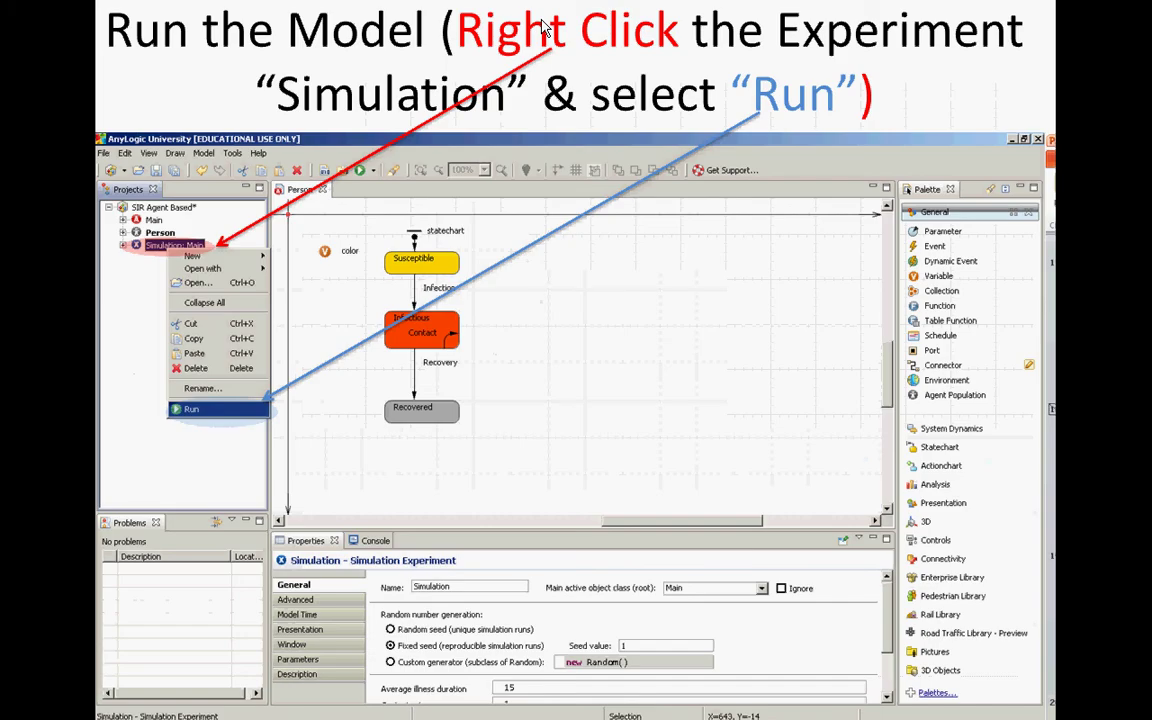
left_click(545, 28)
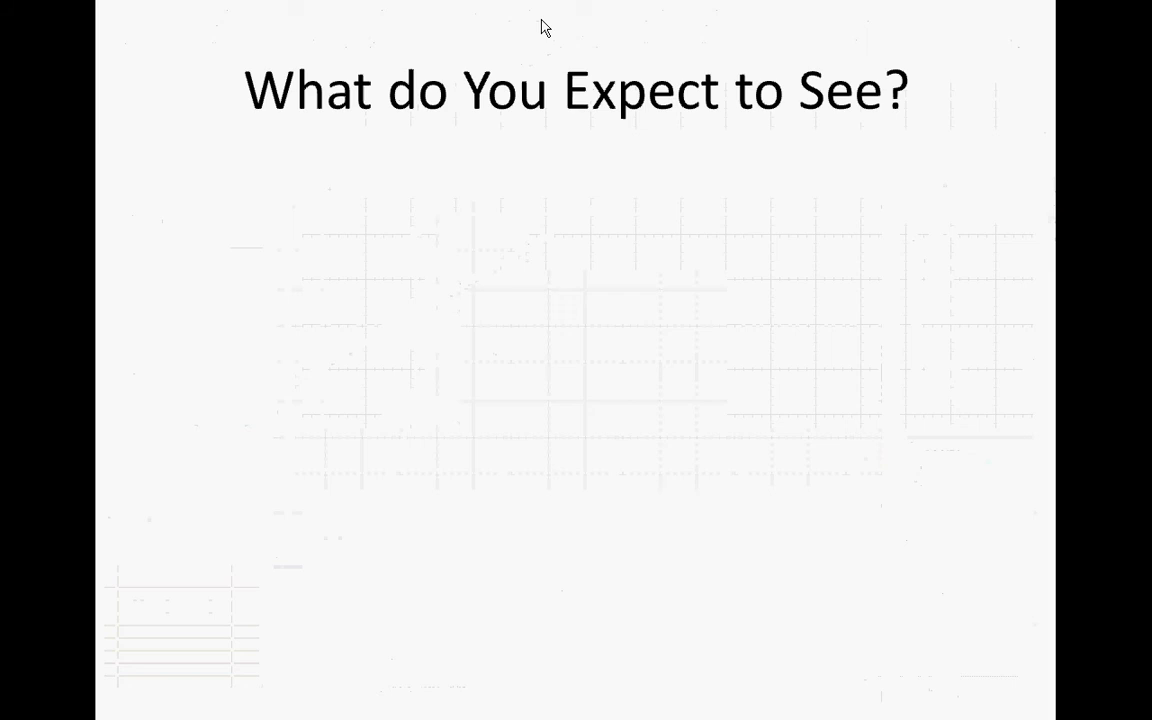
left_click(545, 28)
left_click(545, 28)
left_click(545, 28)
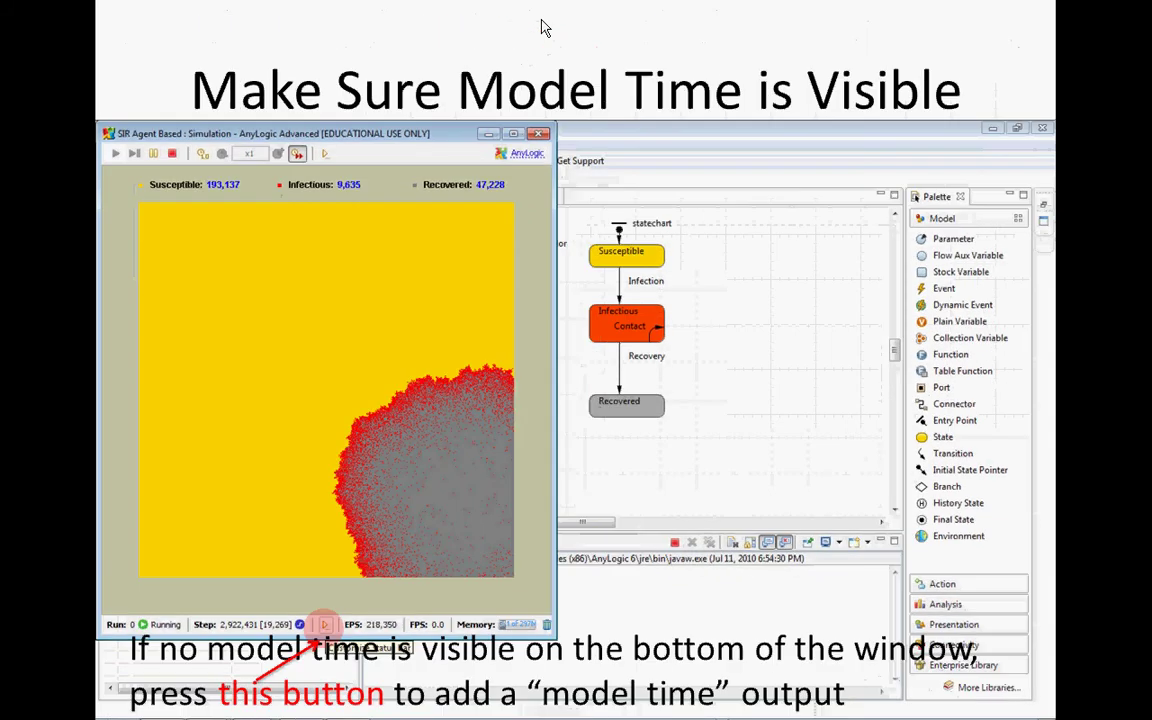
left_click(545, 28)
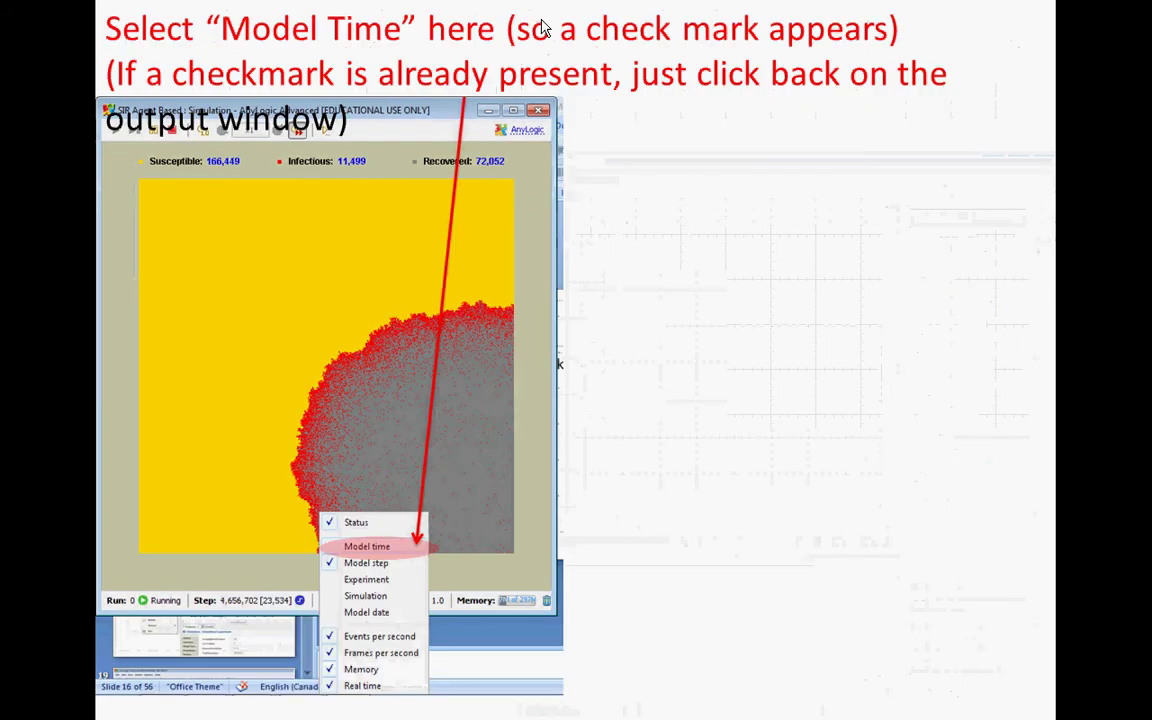
left_click(545, 28)
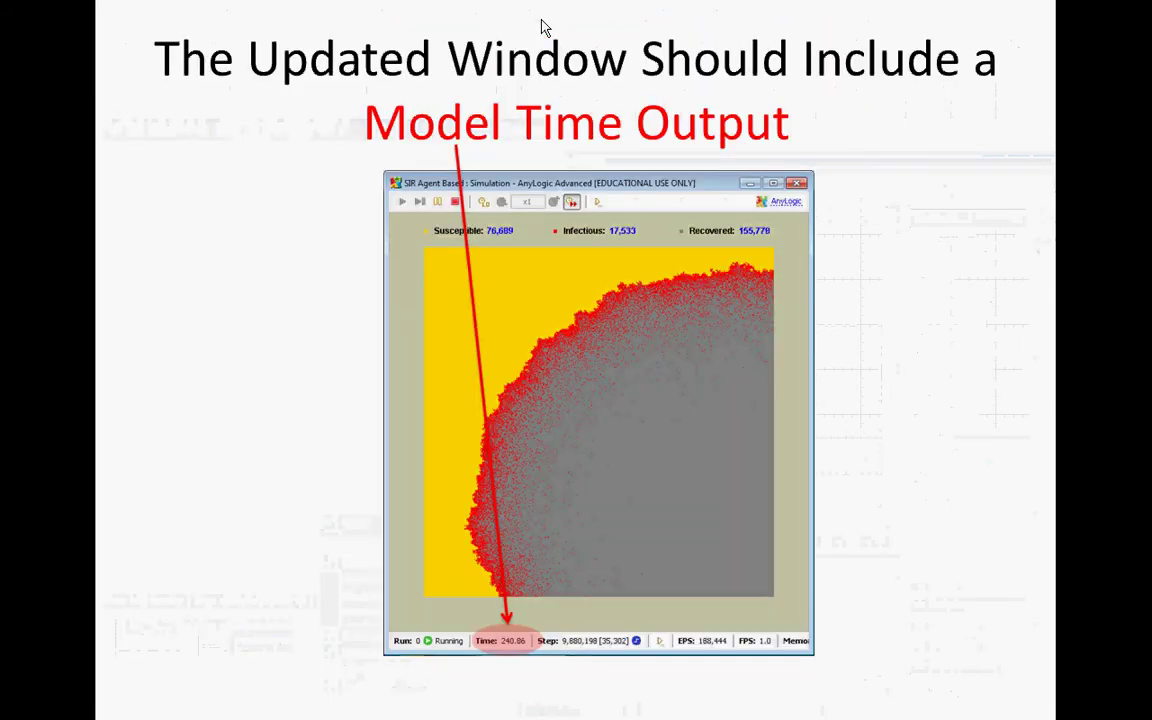
left_click(545, 28)
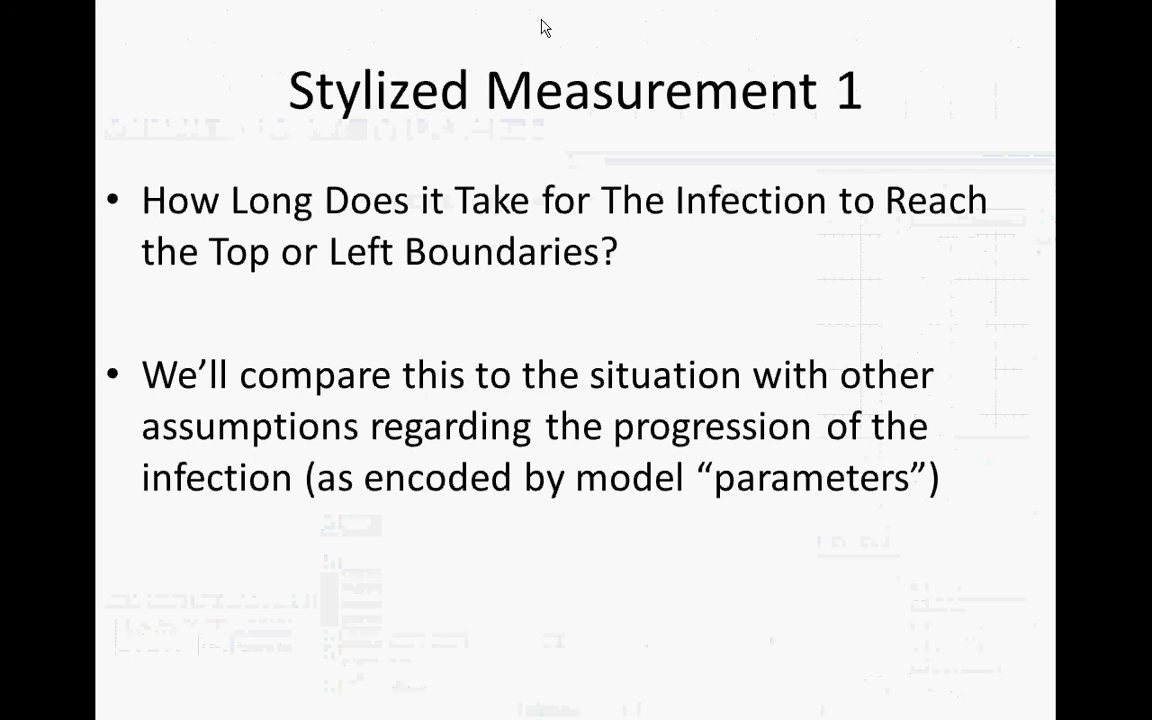
- Switch to AnyLogic and show the properties and available commands of SIR Agent Based's Simulation experiment
key("alt+Tab")
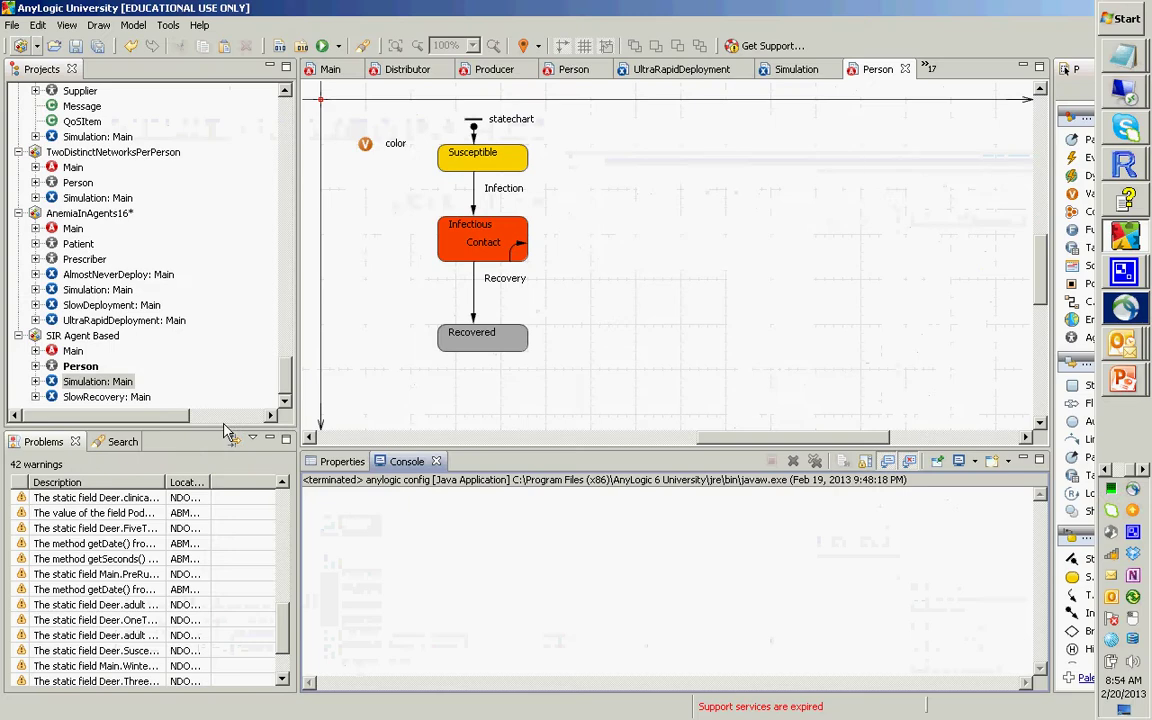
left_click(90, 383)
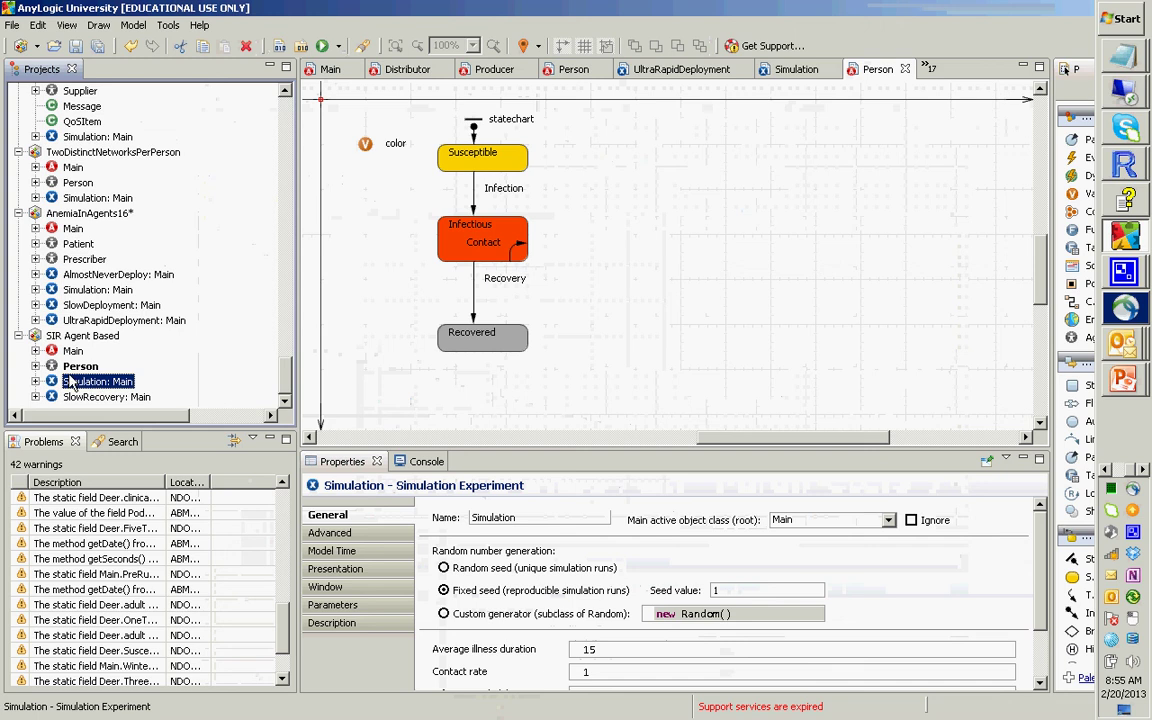
right_click(71, 383)
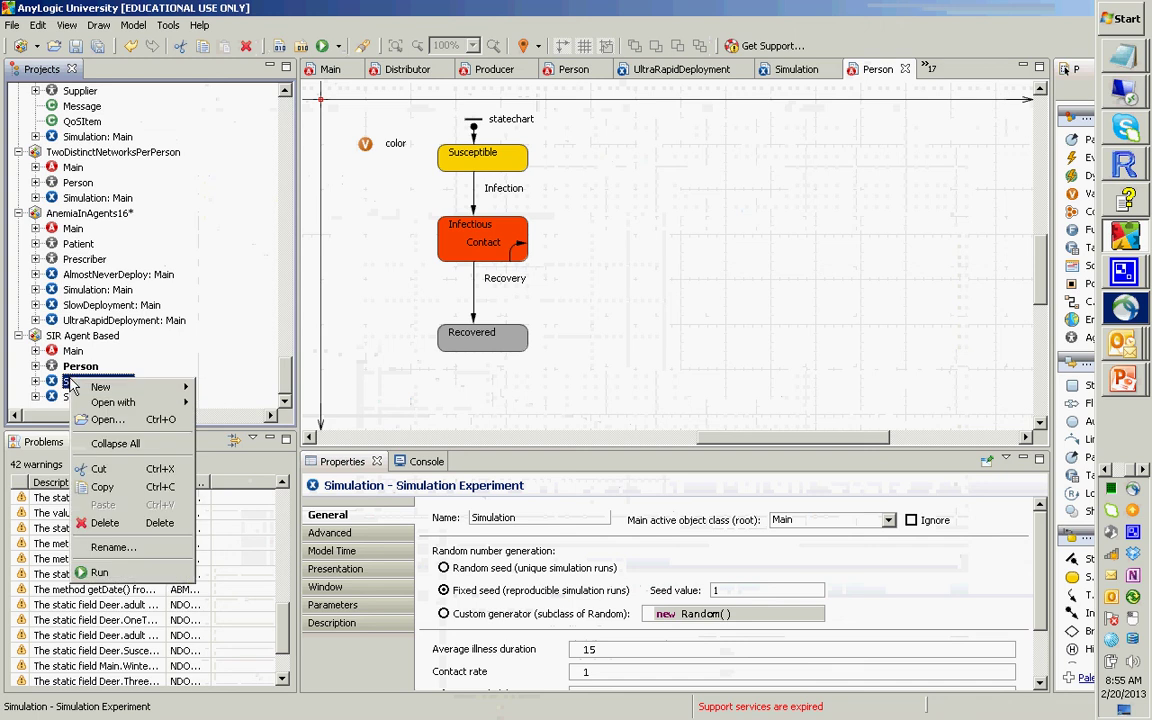
- Browse the How-To Models among the AnyLogic example models and return to the maximized modelling workspace
left_click(200, 27)
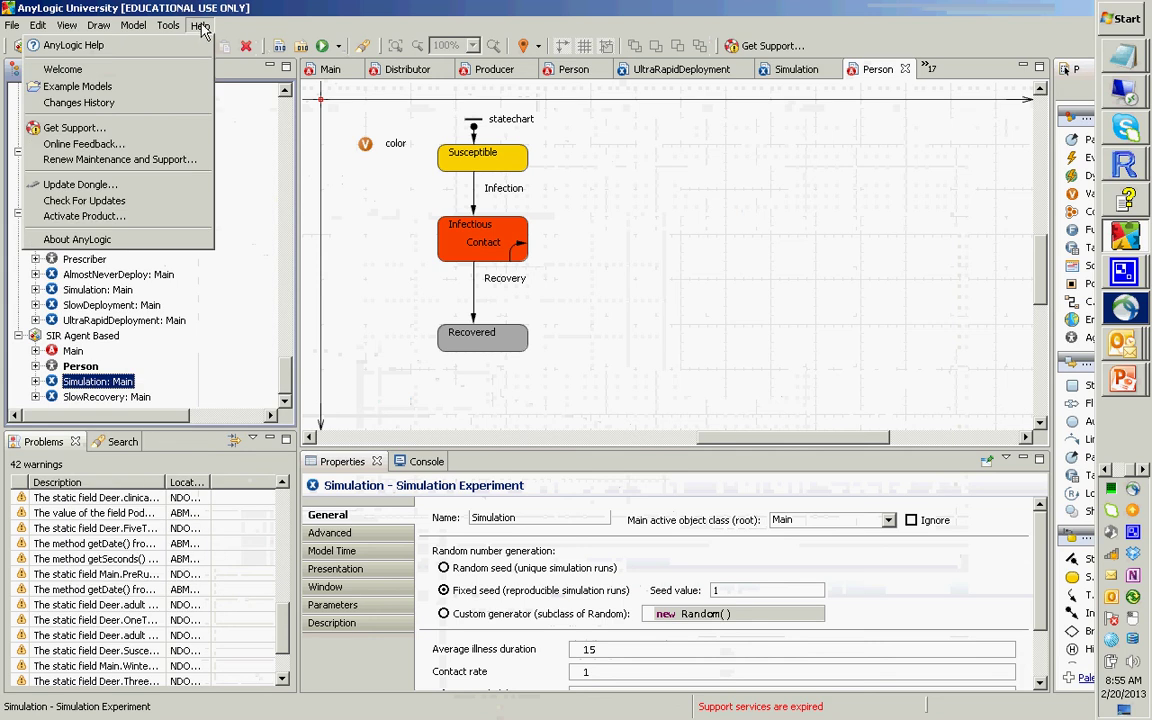
left_click(145, 88)
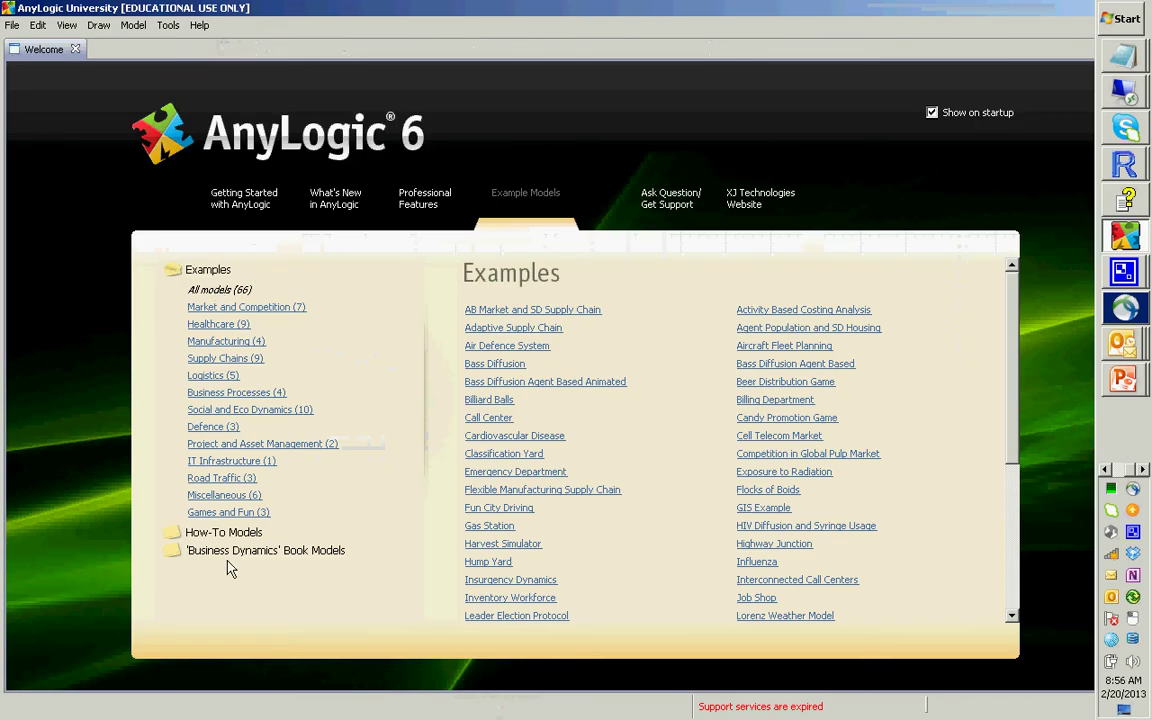
left_click(226, 532)
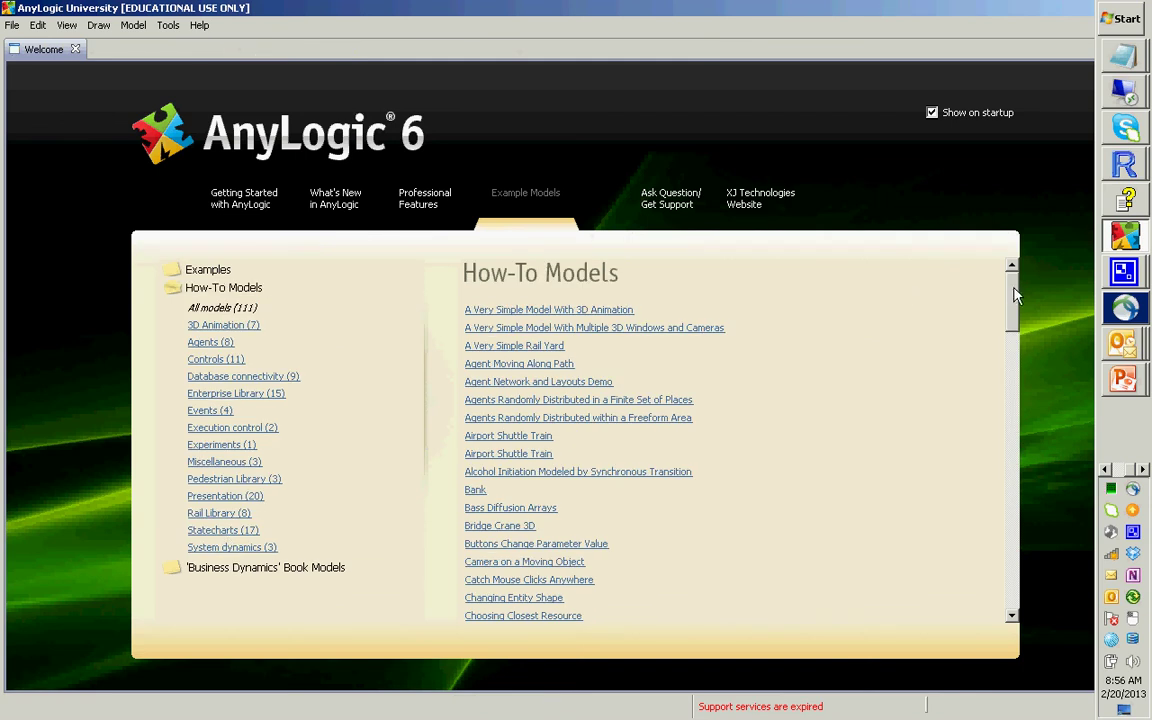
left_click_drag(1014, 295, 1009, 513)
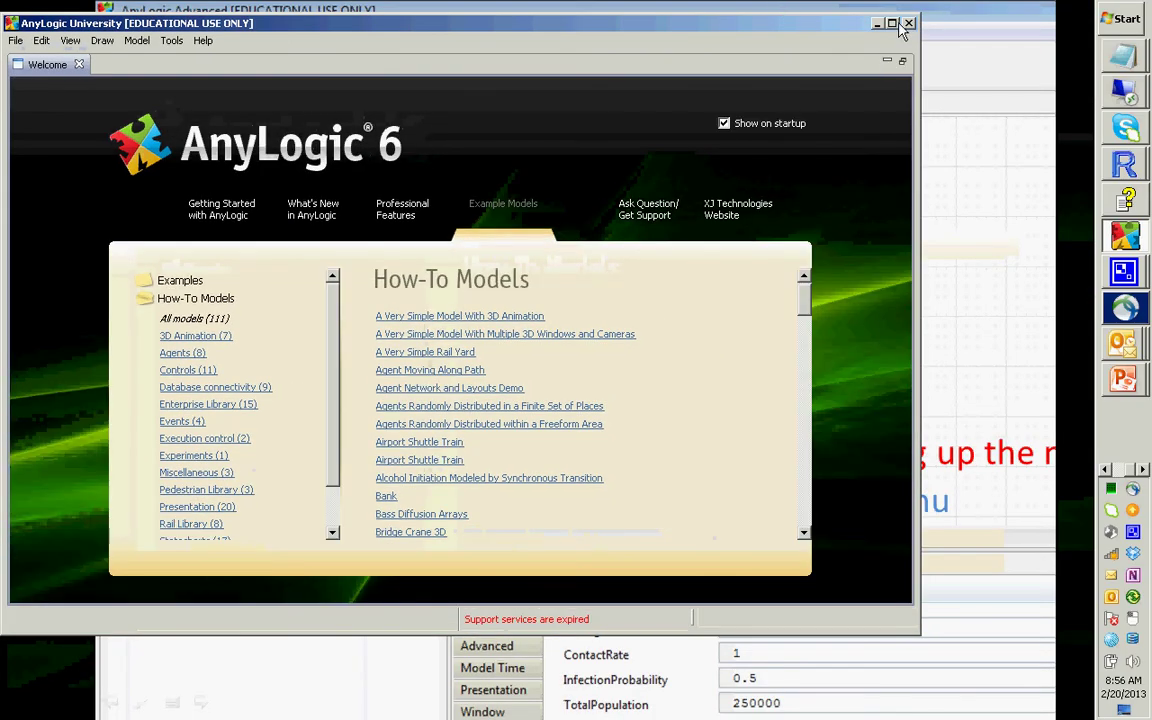
left_click(902, 64)
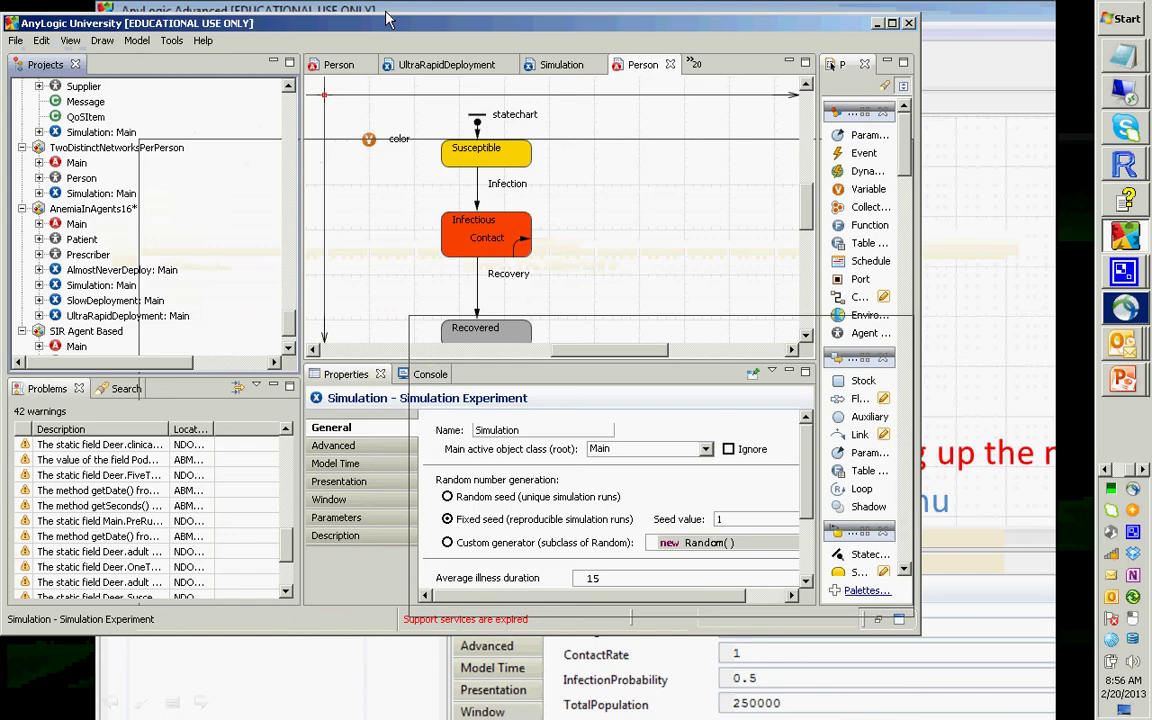
double_click(388, 20)
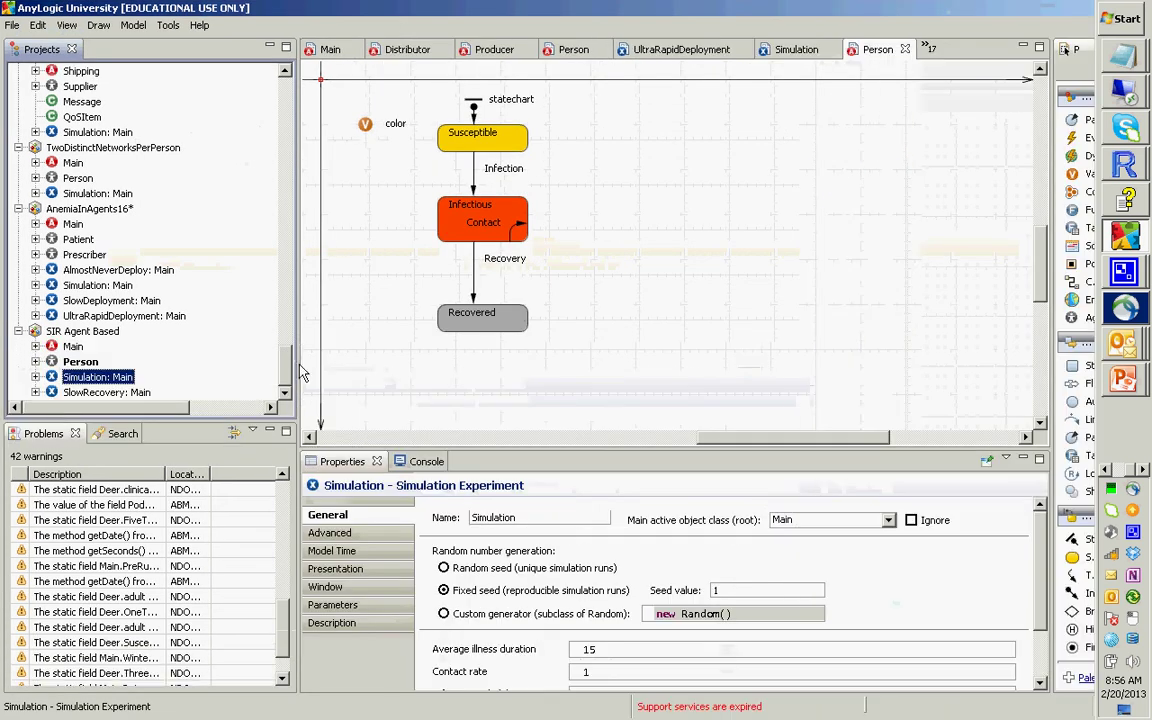
- Copy the Simulation experiment of SIR Agent Based and paste it into the same model as a second experiment
right_click(67, 381)
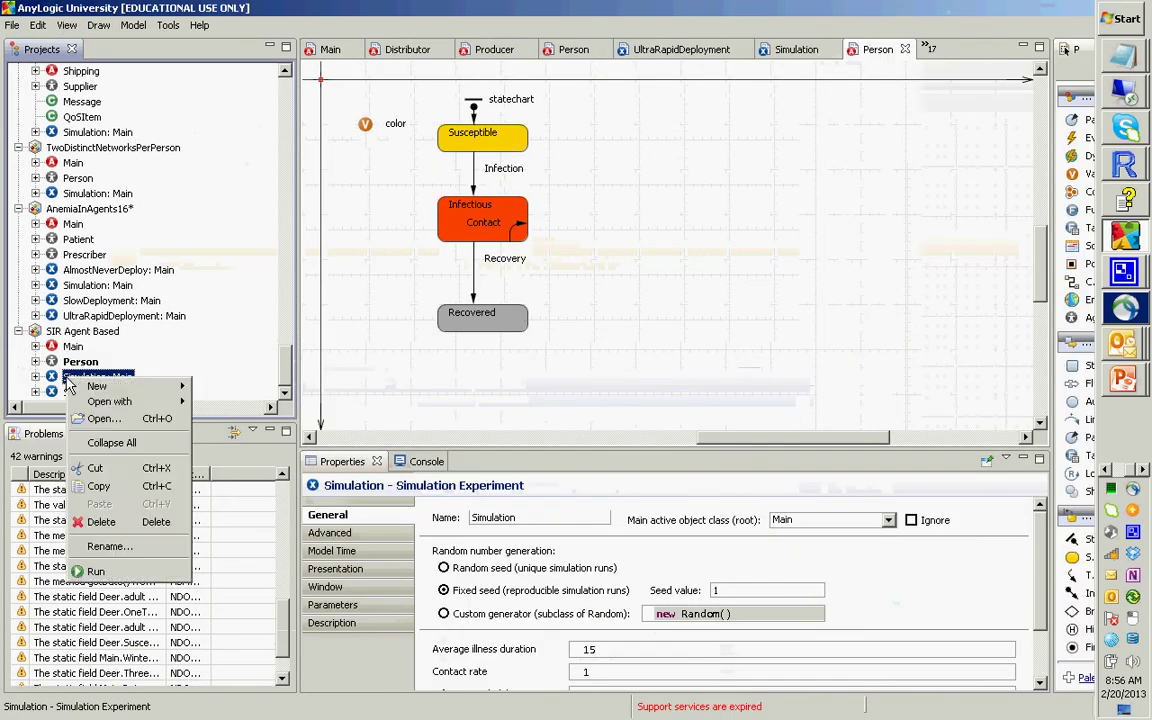
left_click(106, 487)
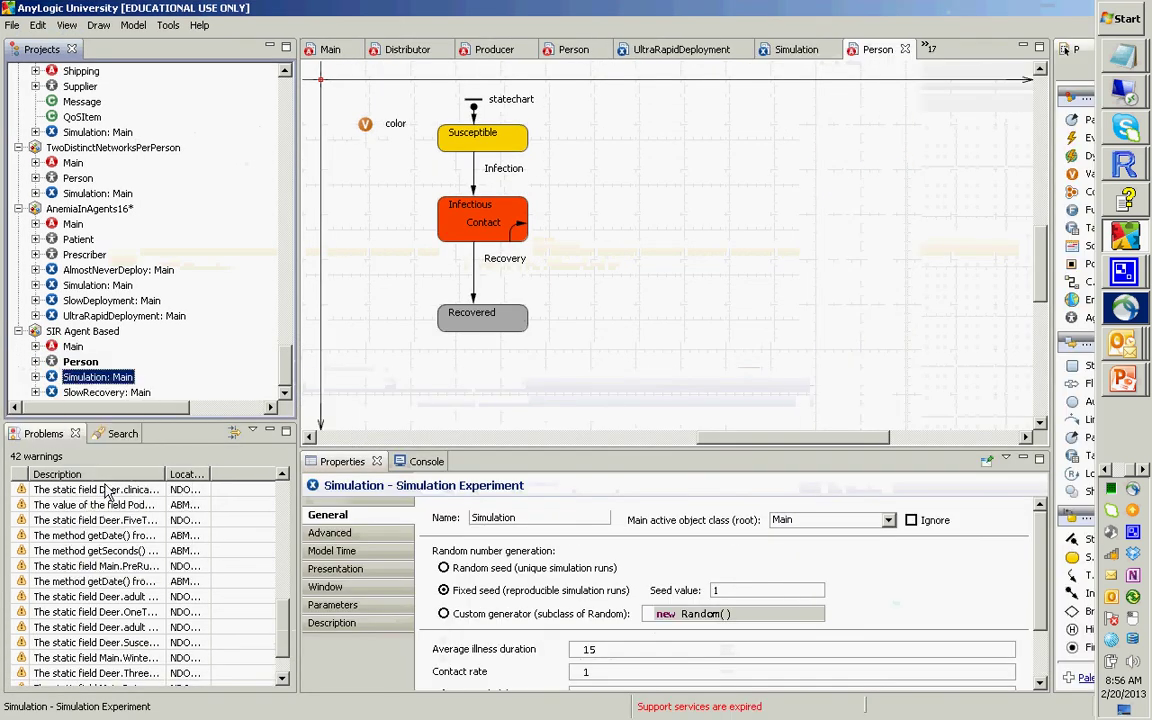
right_click(86, 333)
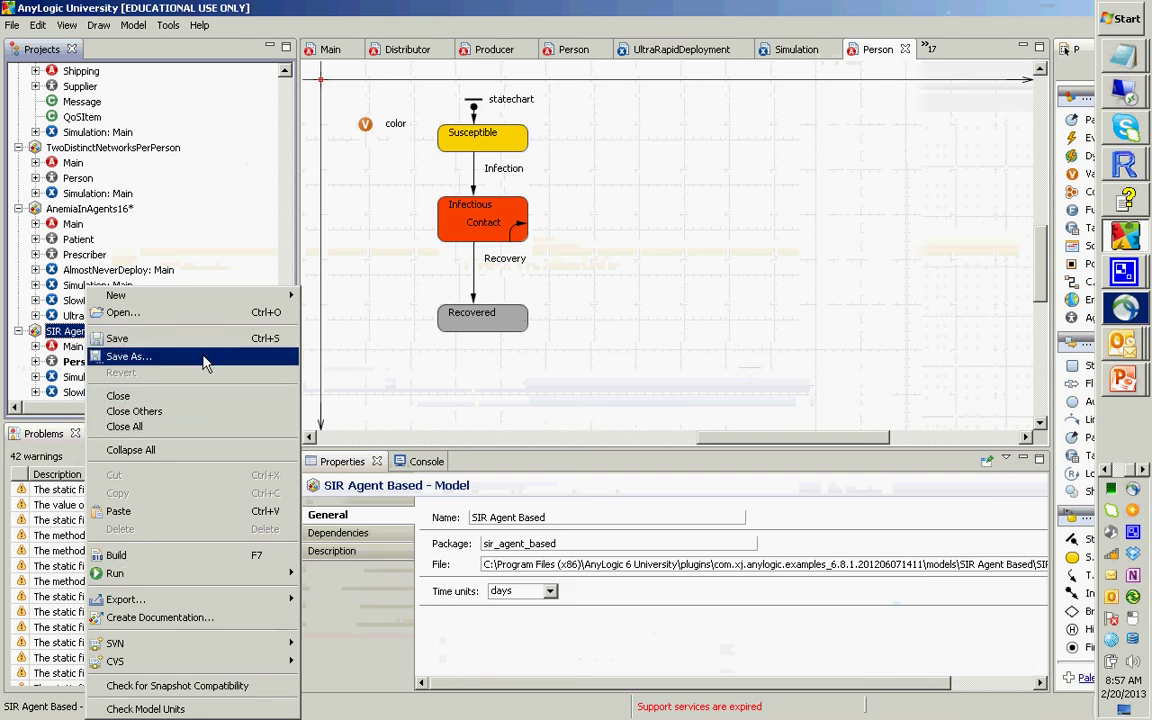
left_click(205, 511)
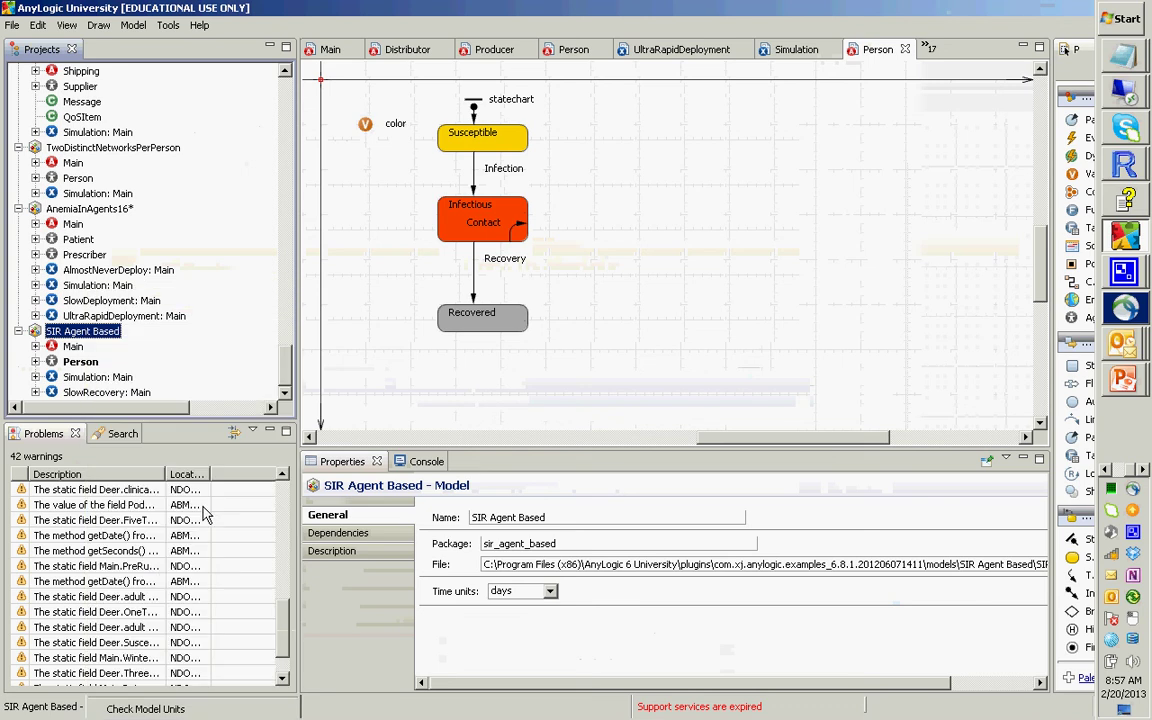
left_click(285, 397)
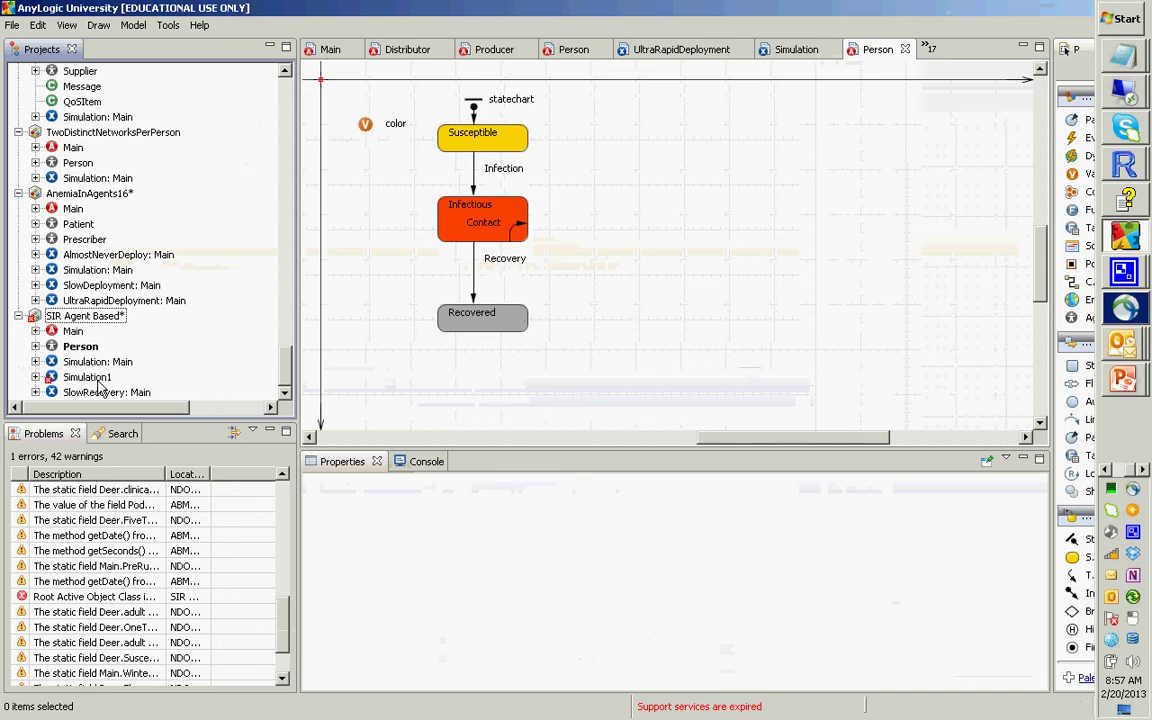
- Review the commands for the original Simulation experiment and the SIR Agent Based model, and inspect the properties of Simulation1
left_click(97, 361)
right_click(96, 363)
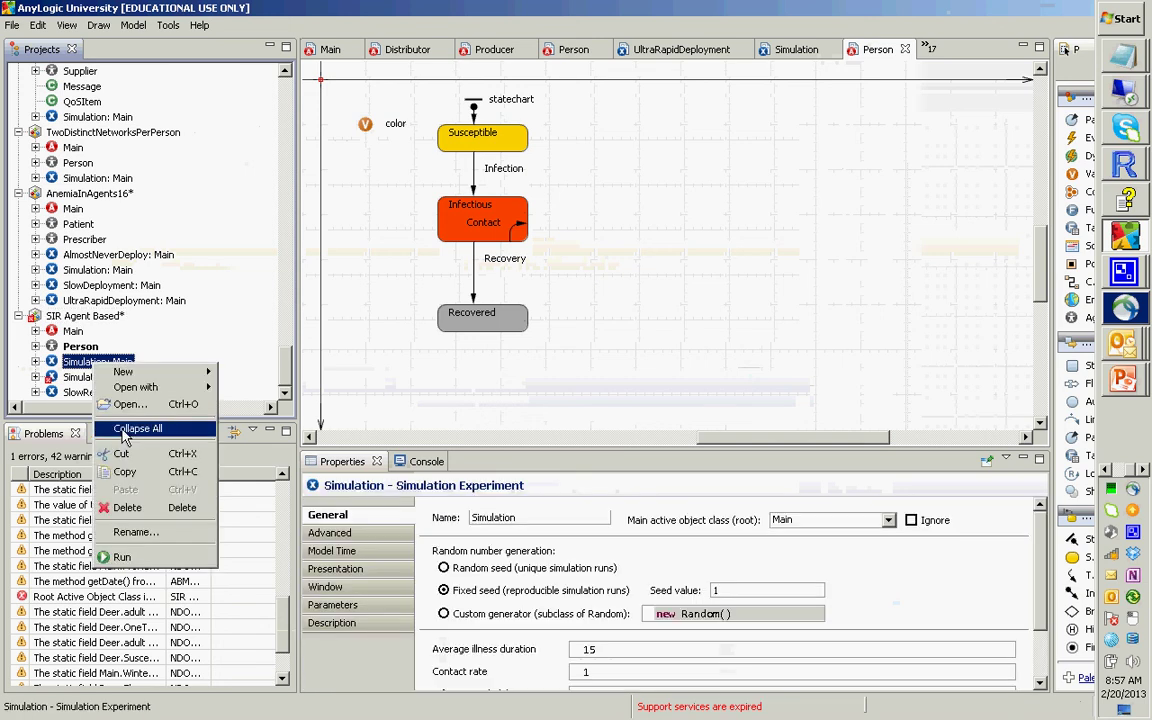
key("Escape")
left_click(96, 317)
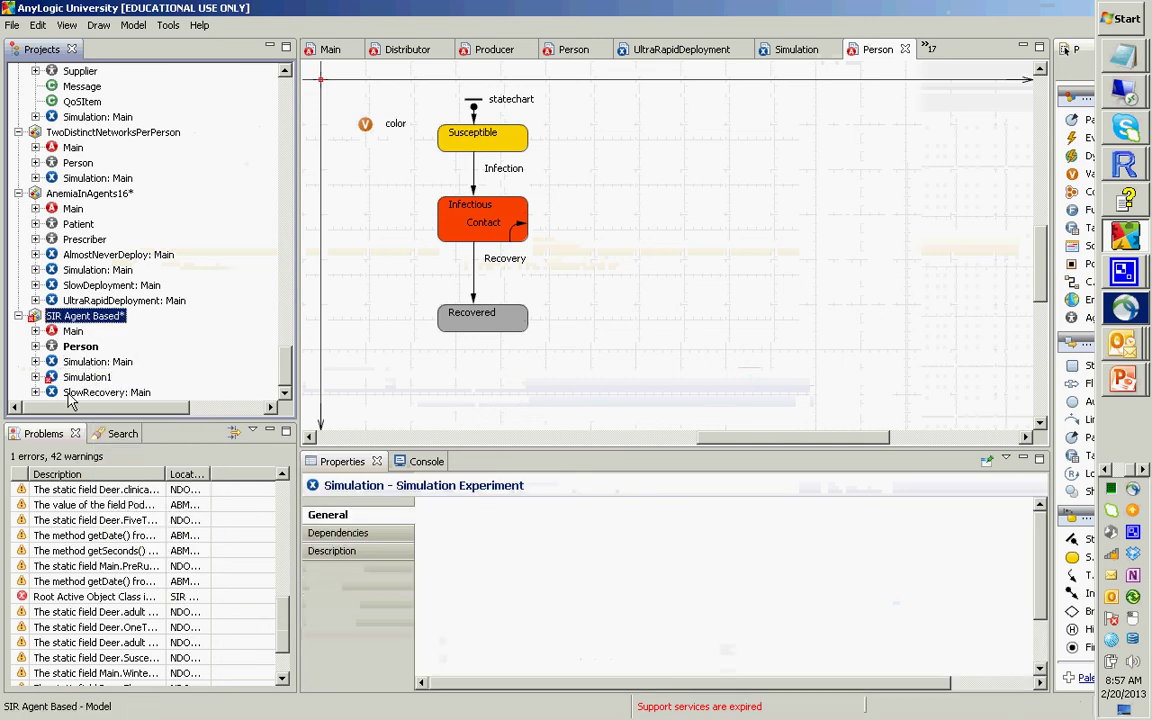
right_click(96, 317)
left_click(96, 379)
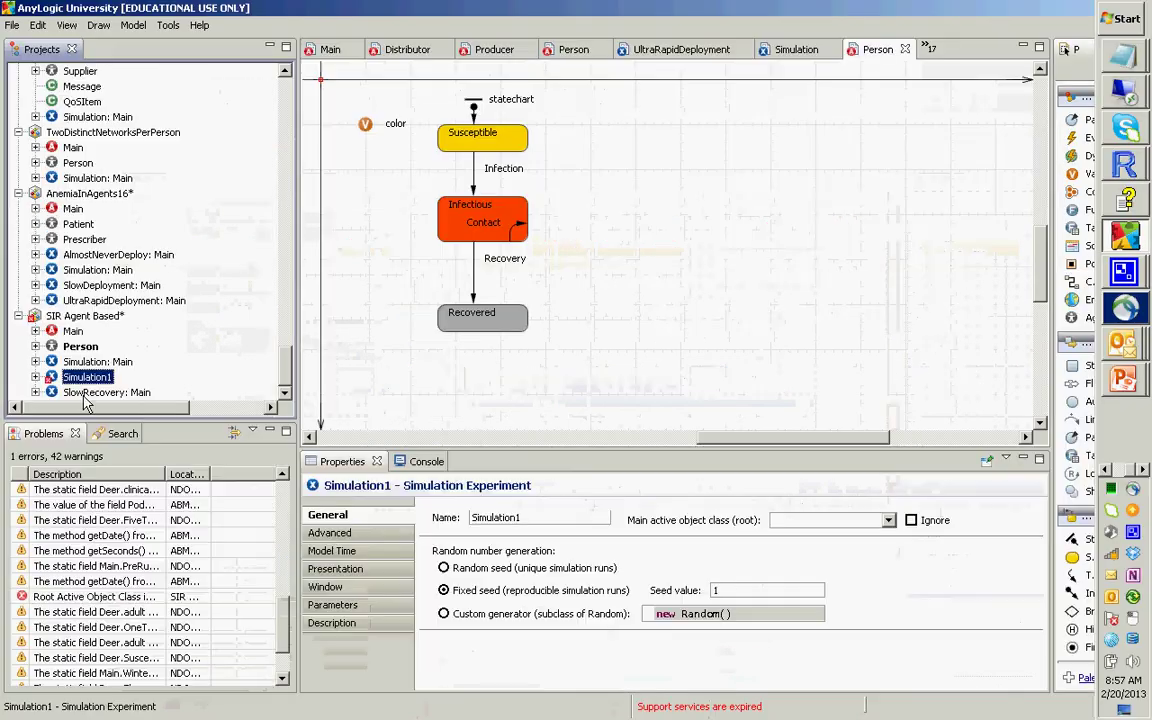
- Delete the existing SlowRecovery experiment from the SIR Agent Based model
left_click(90, 392)
right_click(90, 392)
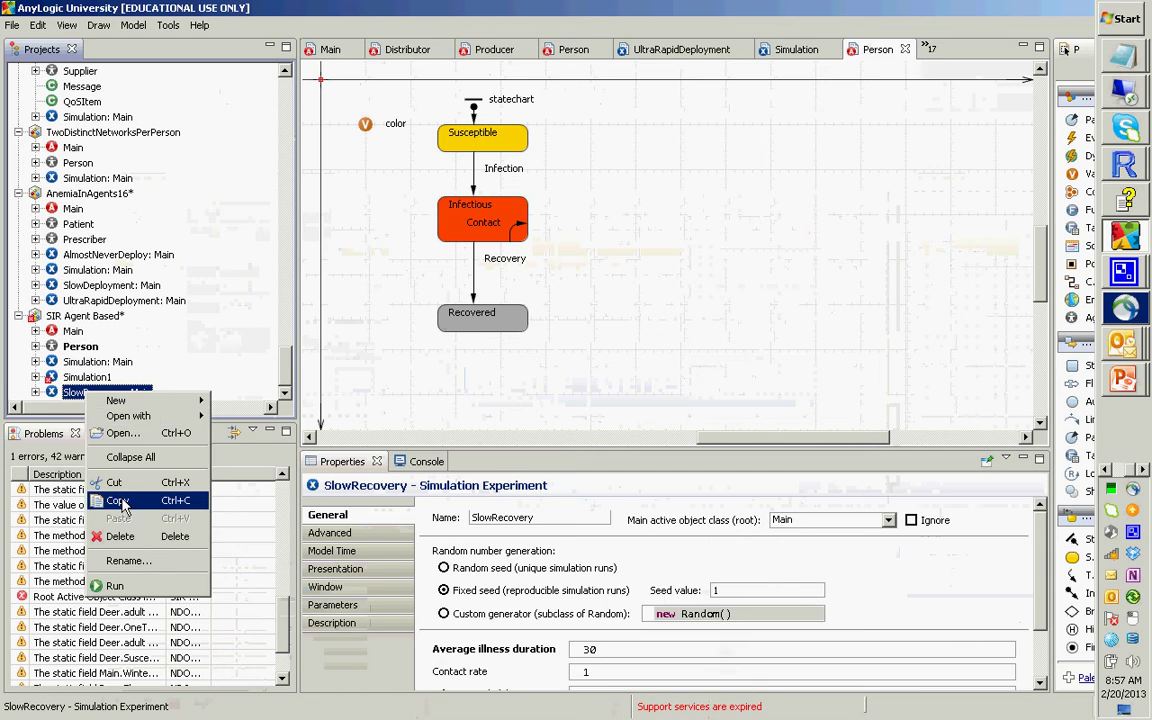
left_click(122, 537)
key("Return")
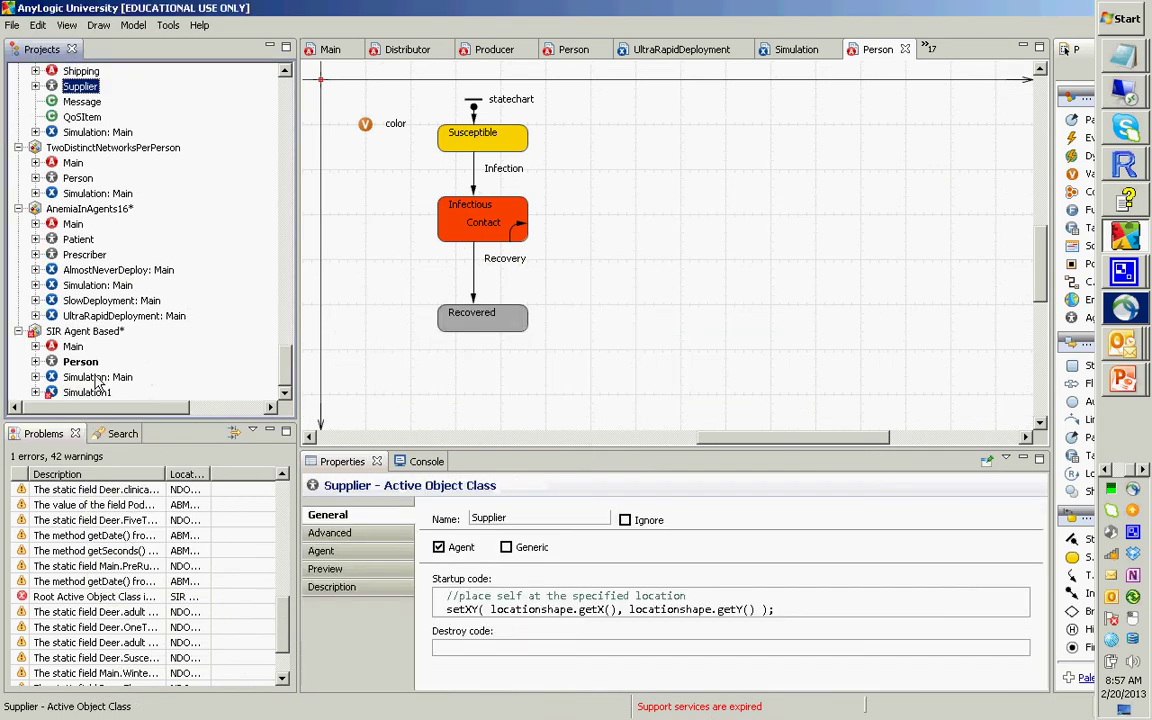
- Look again at where the Simulation experiment is copied and pasted into the model, and show Simulation1's General properties
right_click(97, 378)
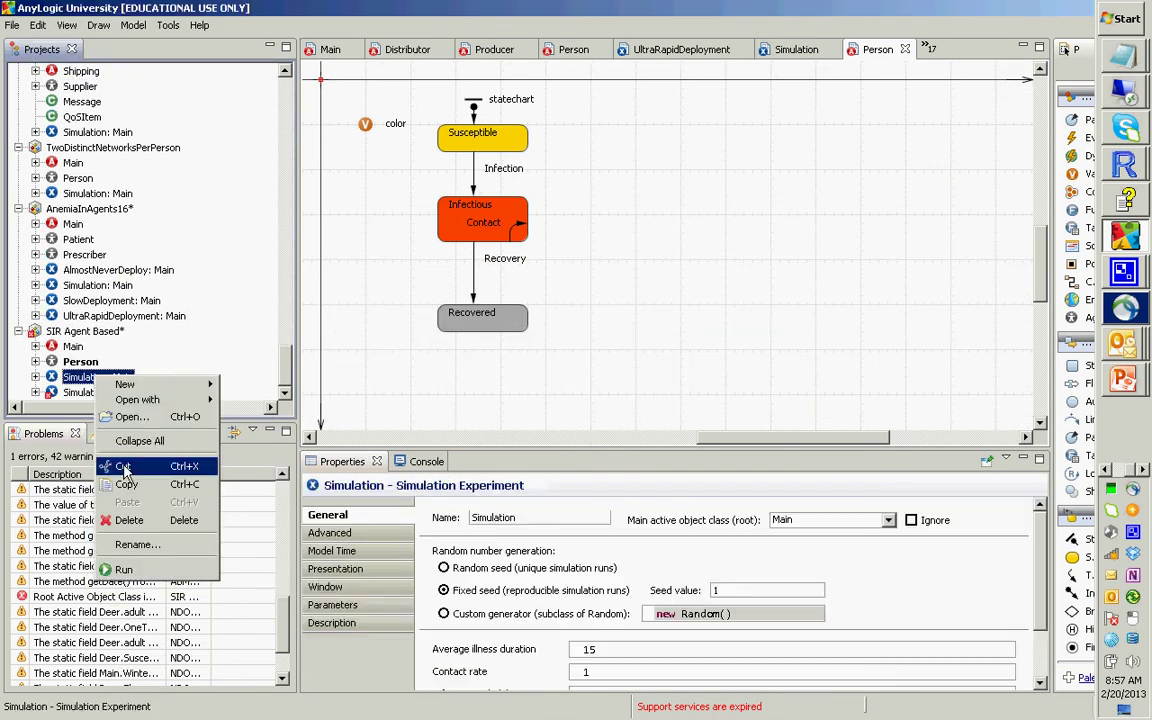
left_click(72, 331)
right_click(72, 331)
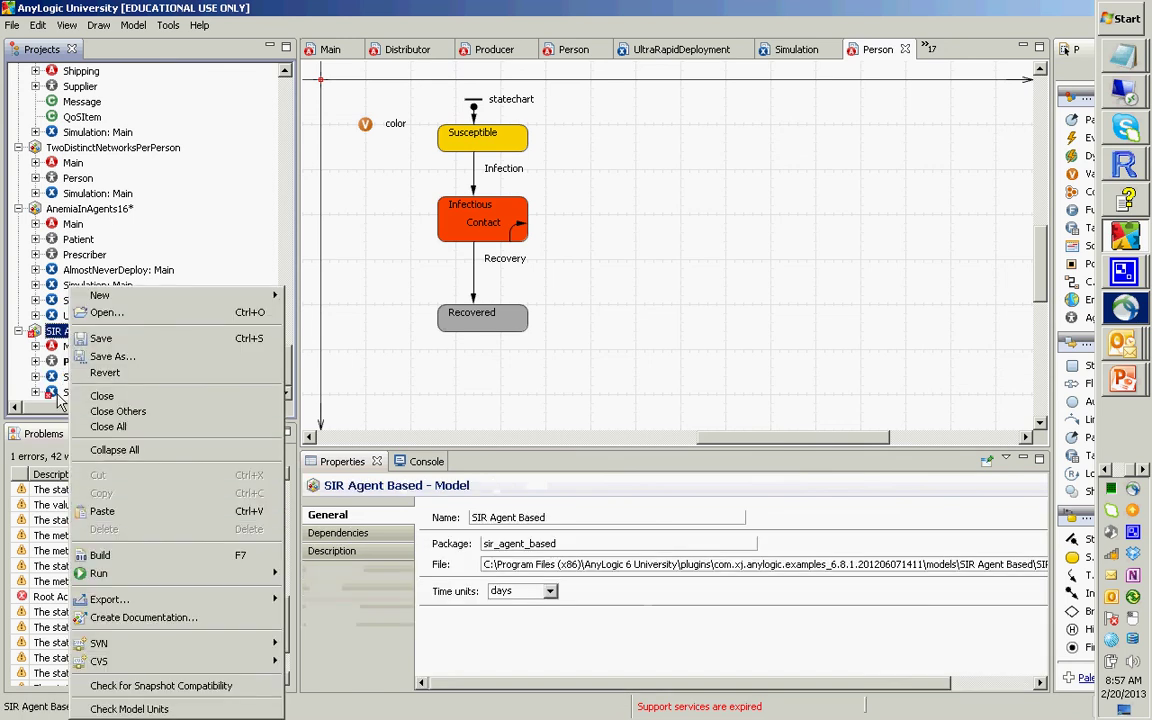
key("ctrl+v")
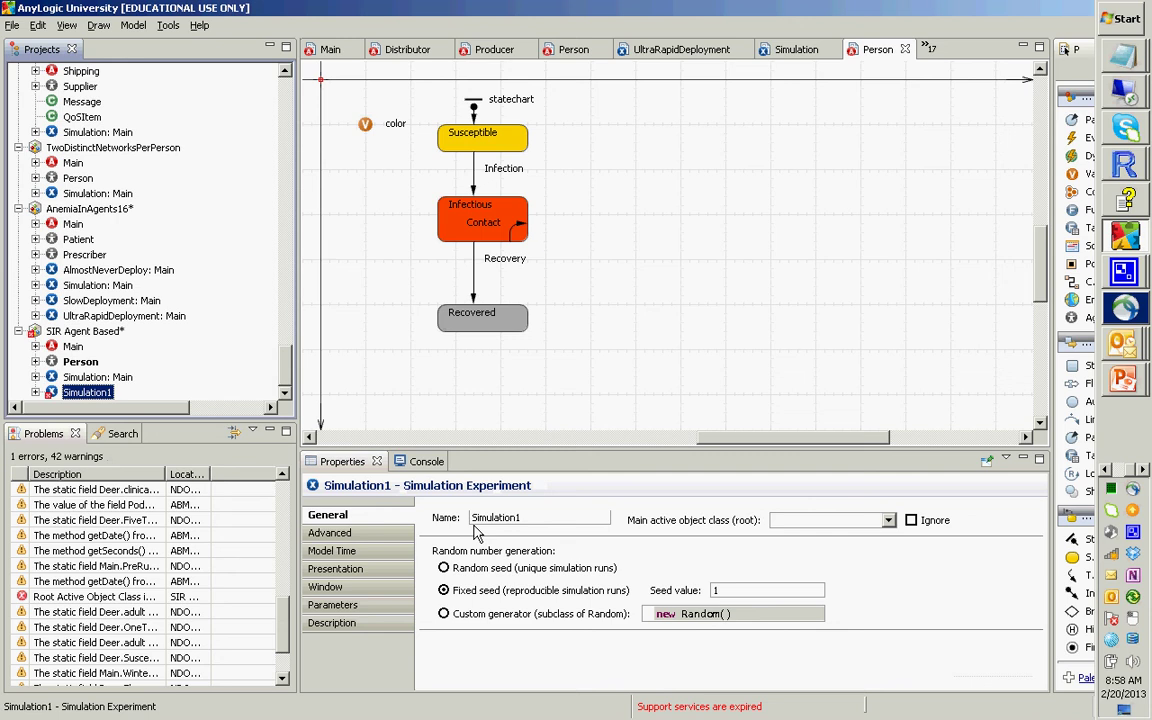
- Switch to PowerPoint to consult the slides on renaming the experiment and selecting its model, and return to AnyLogic
key("alt+Tab")
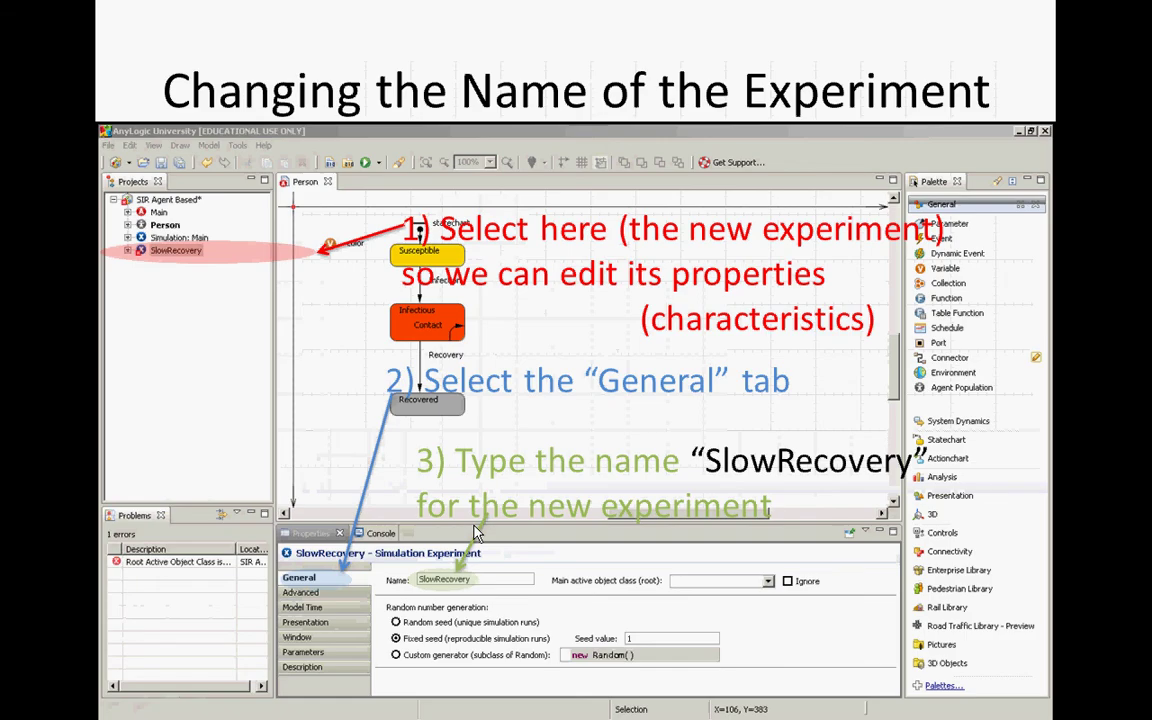
key("alt+Tab")
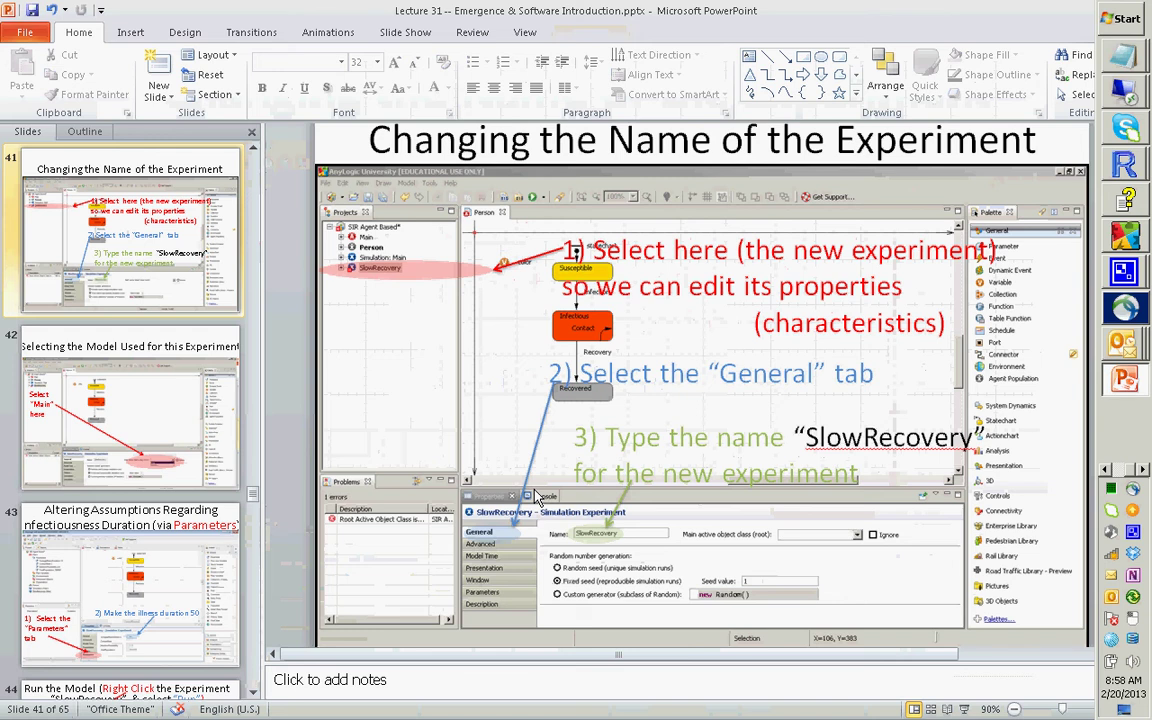
key("shift+F5")
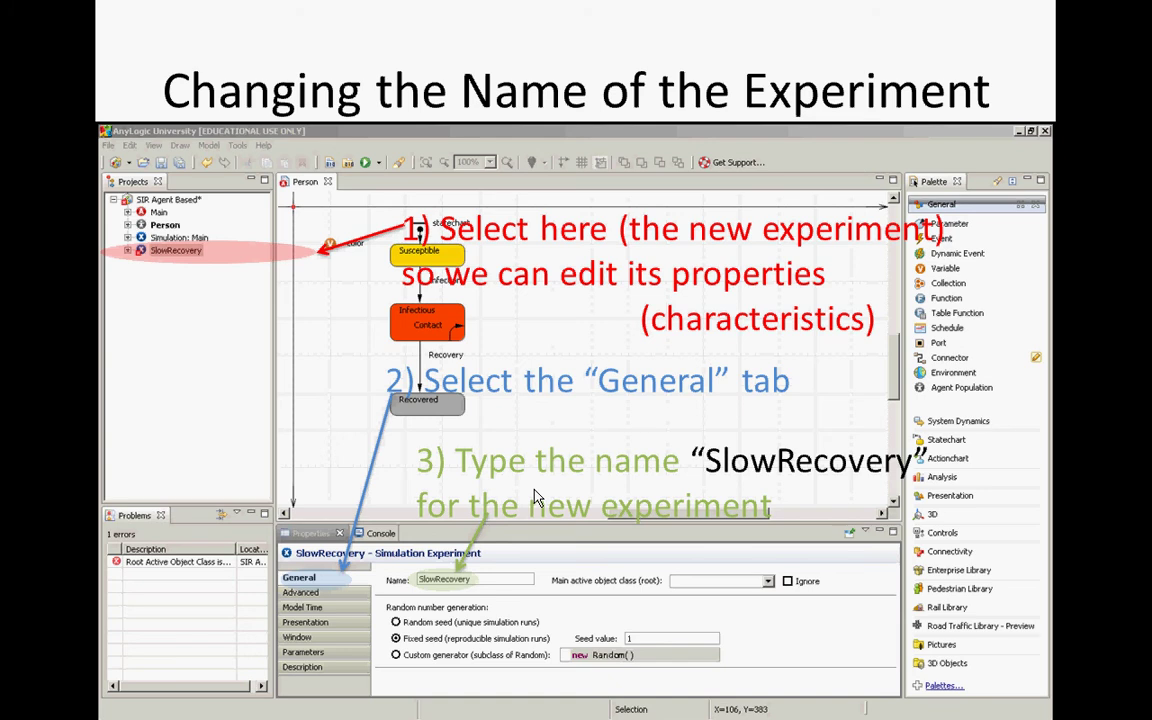
key("Escape")
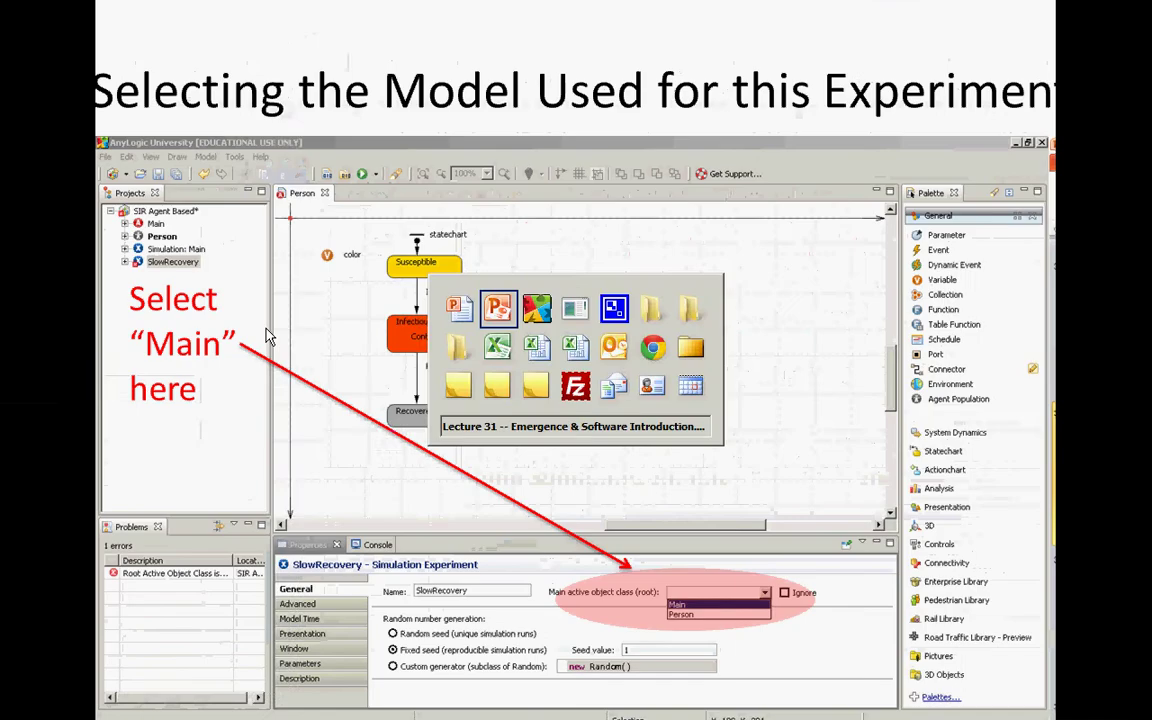
key("alt+Tab")
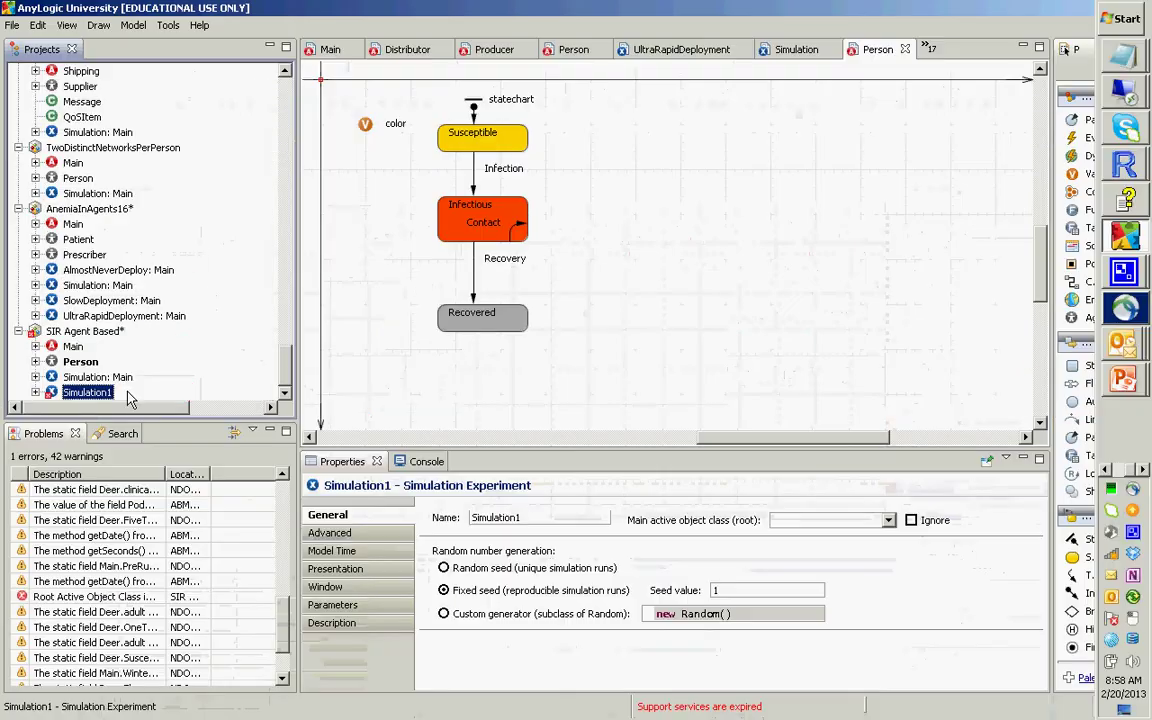
- Examine the copy command for the Simulation experiment and the paste command for the SIR Agent Based model without applying them
right_click(97, 378)
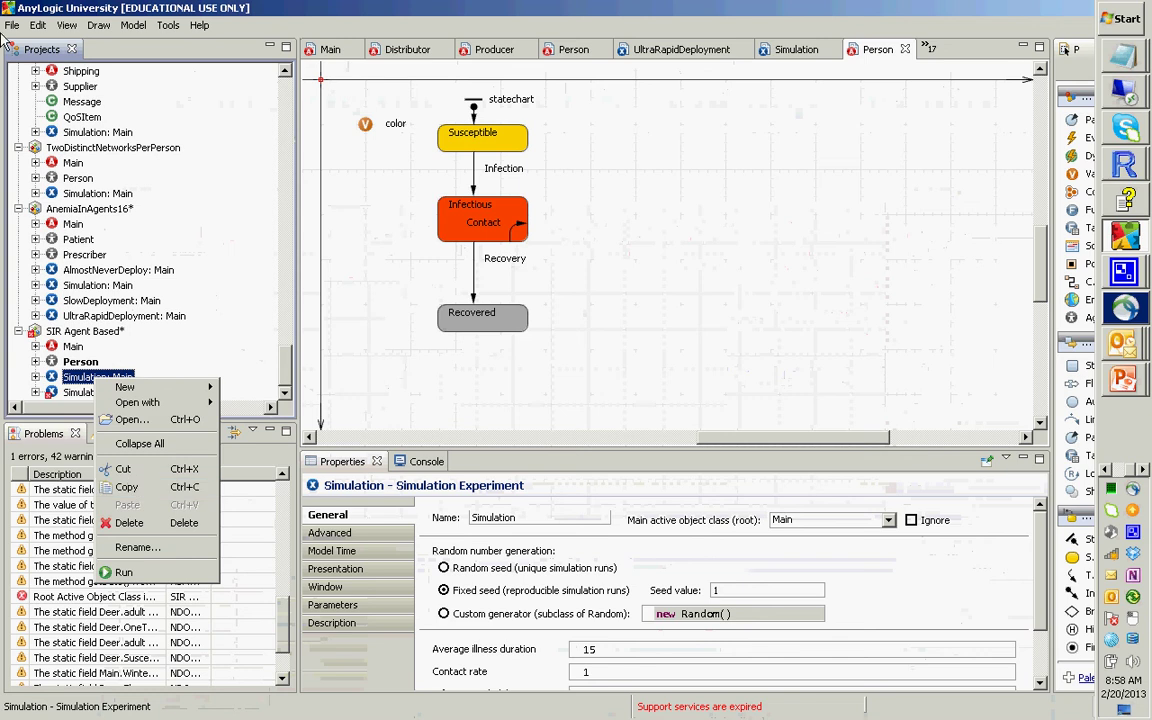
left_click(38, 25)
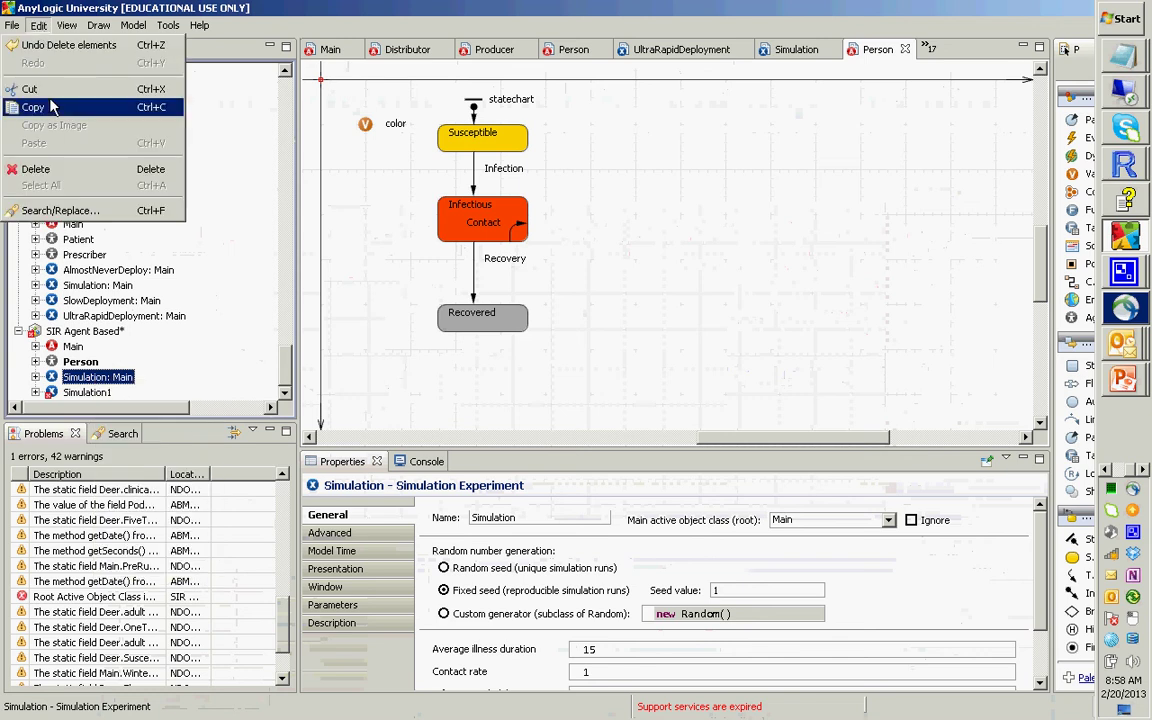
left_click(282, 17)
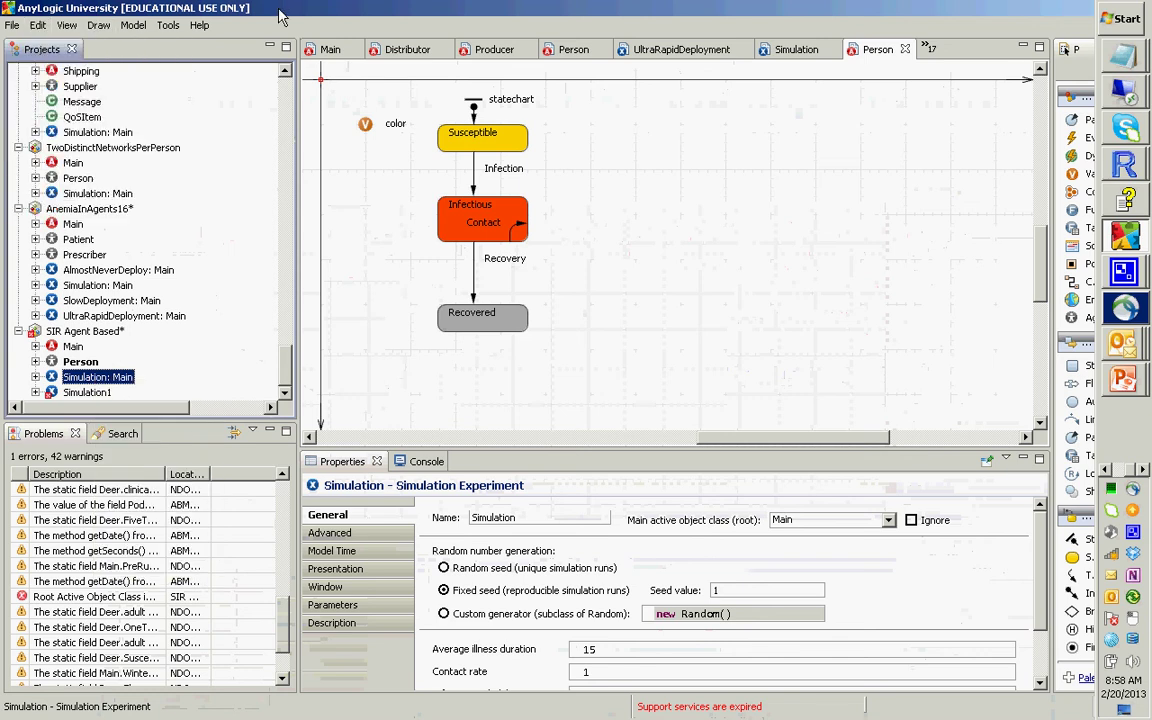
left_click(72, 345)
right_click(72, 331)
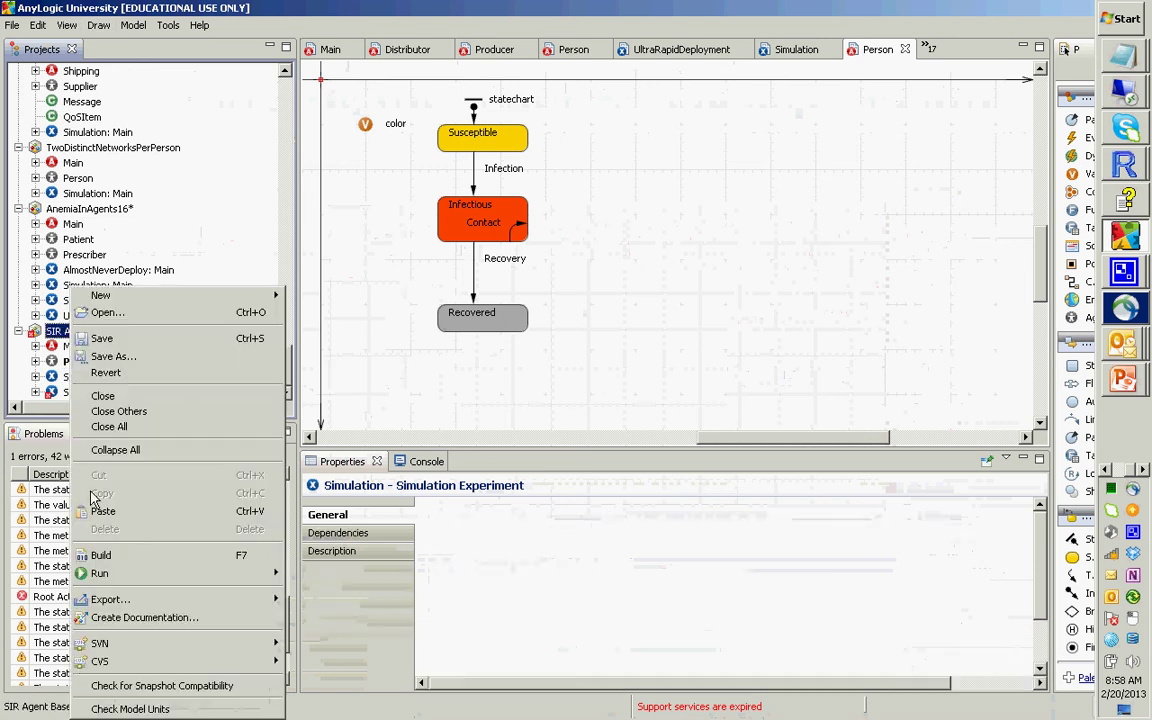
left_click(155, 10)
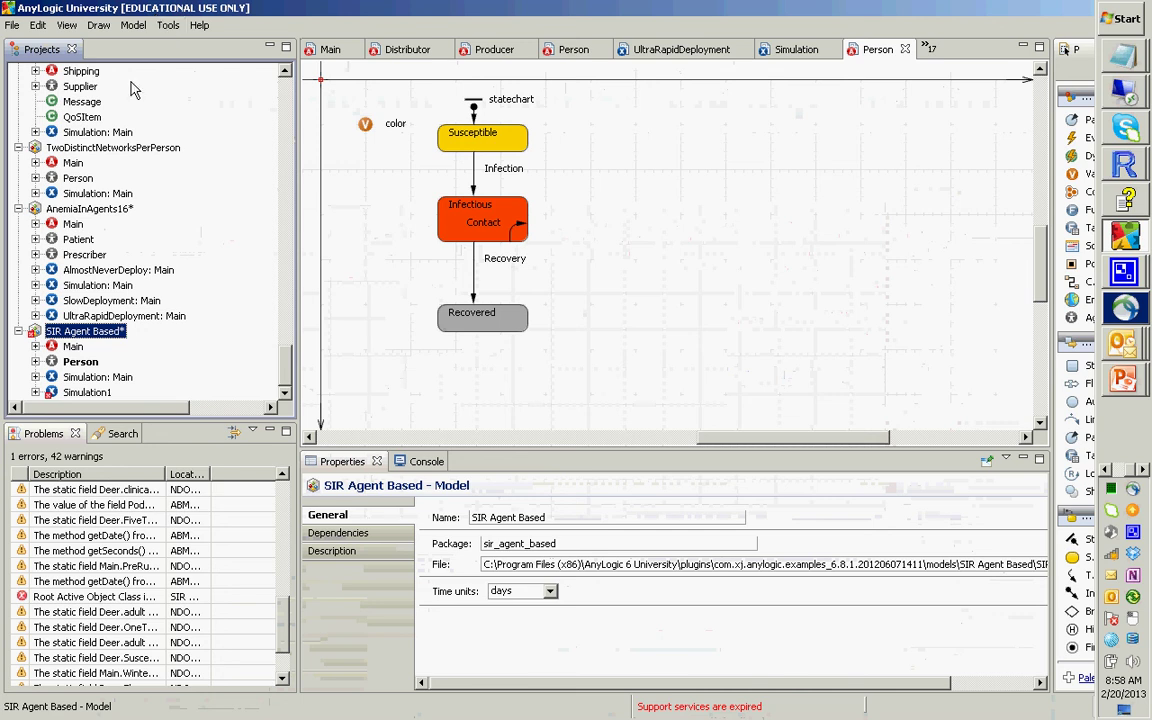
- Rename the Simulation1 experiment SlowRecovery and set its main active object class (root) to Main
left_click(88, 393)
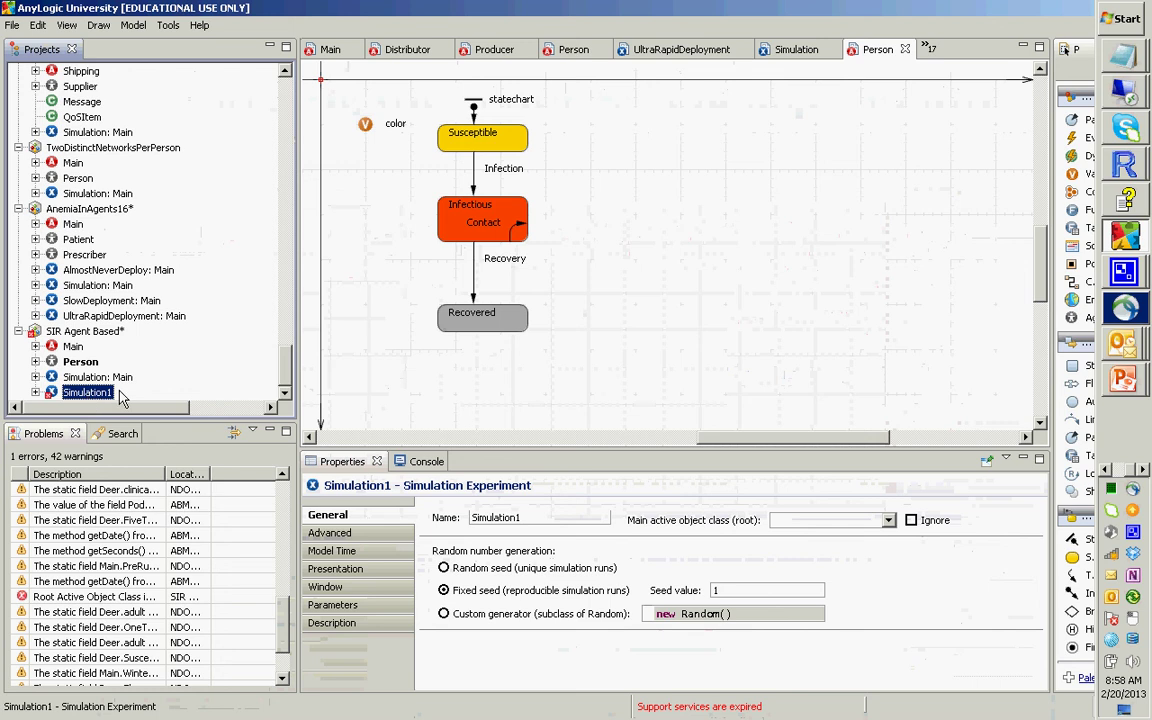
double_click(507, 520)
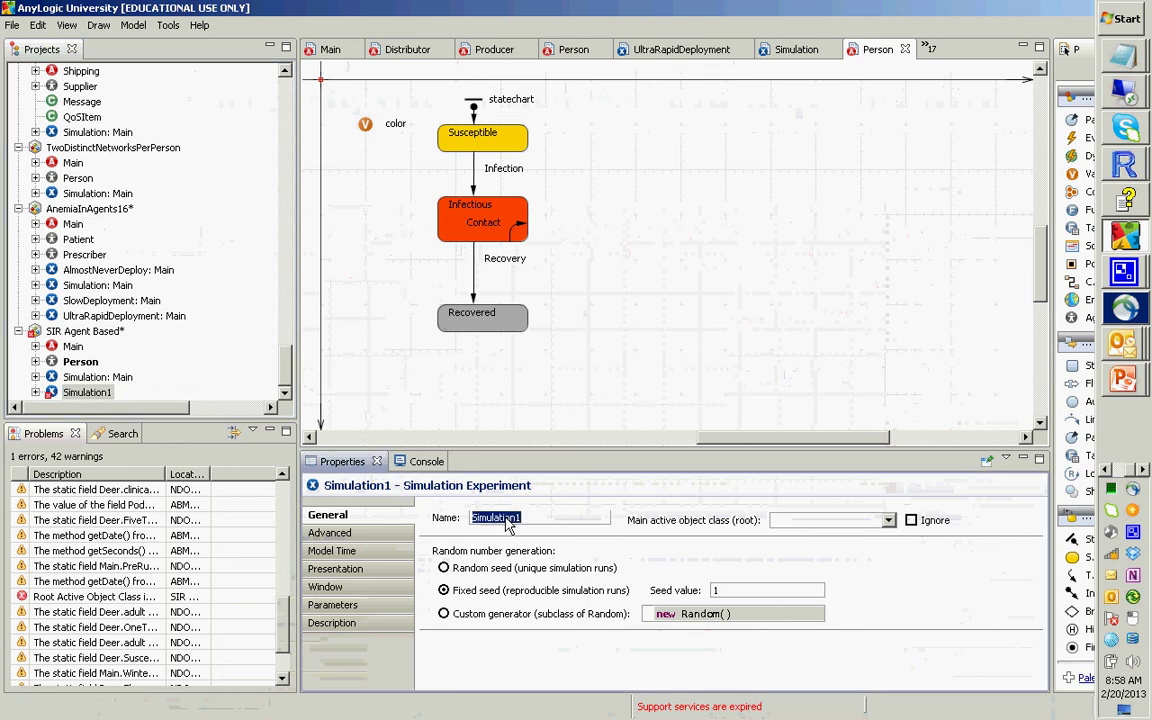
type("SlowRecove")
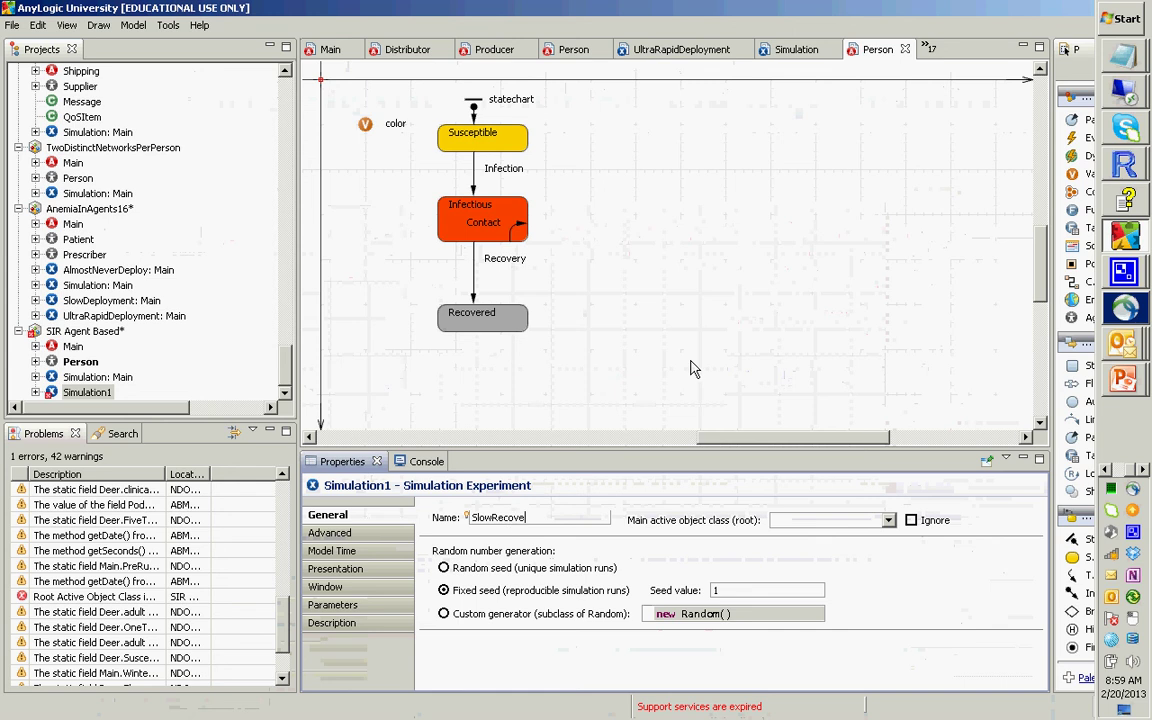
type("ry")
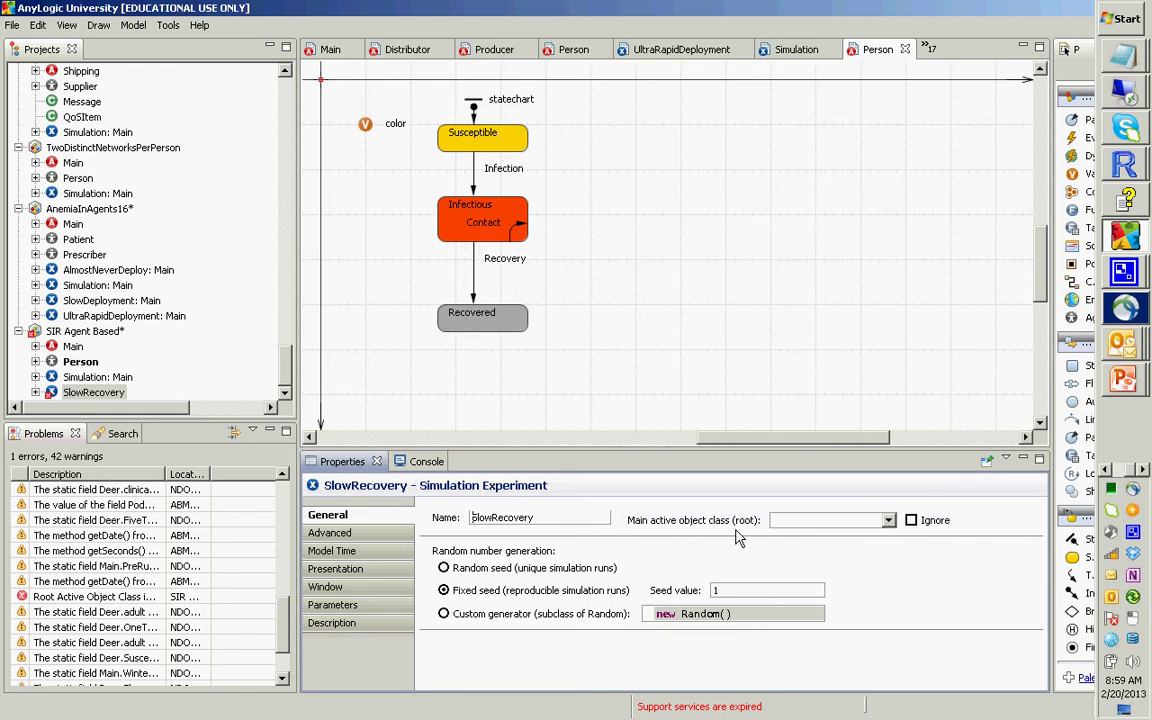
left_click(888, 522)
left_click(841, 537)
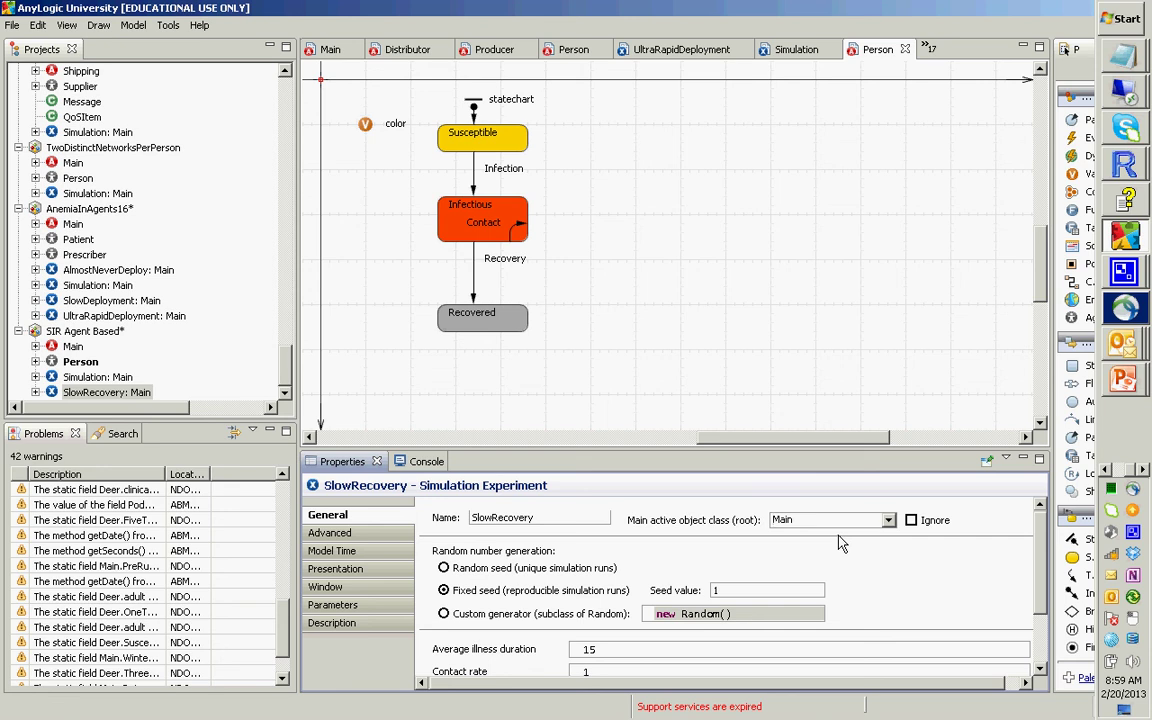
- Switch to PowerPoint to check the slide on selecting the experiment's model, and return to AnyLogic
key("alt+Tab")
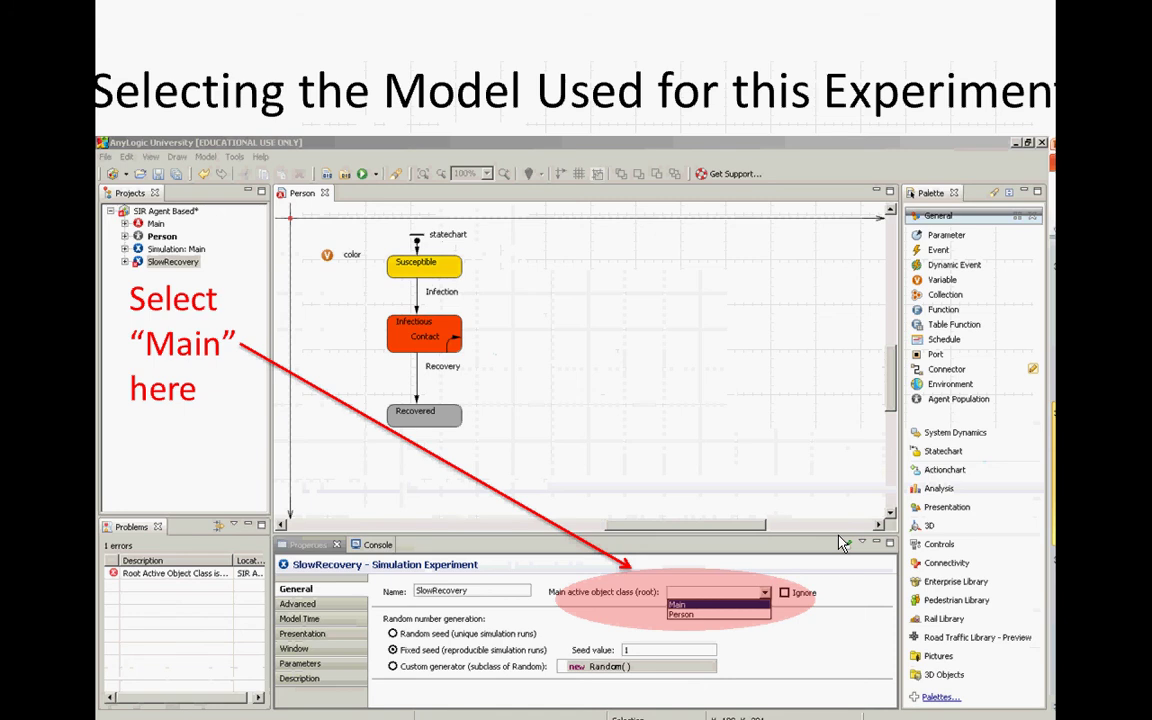
key("alt+Tab")
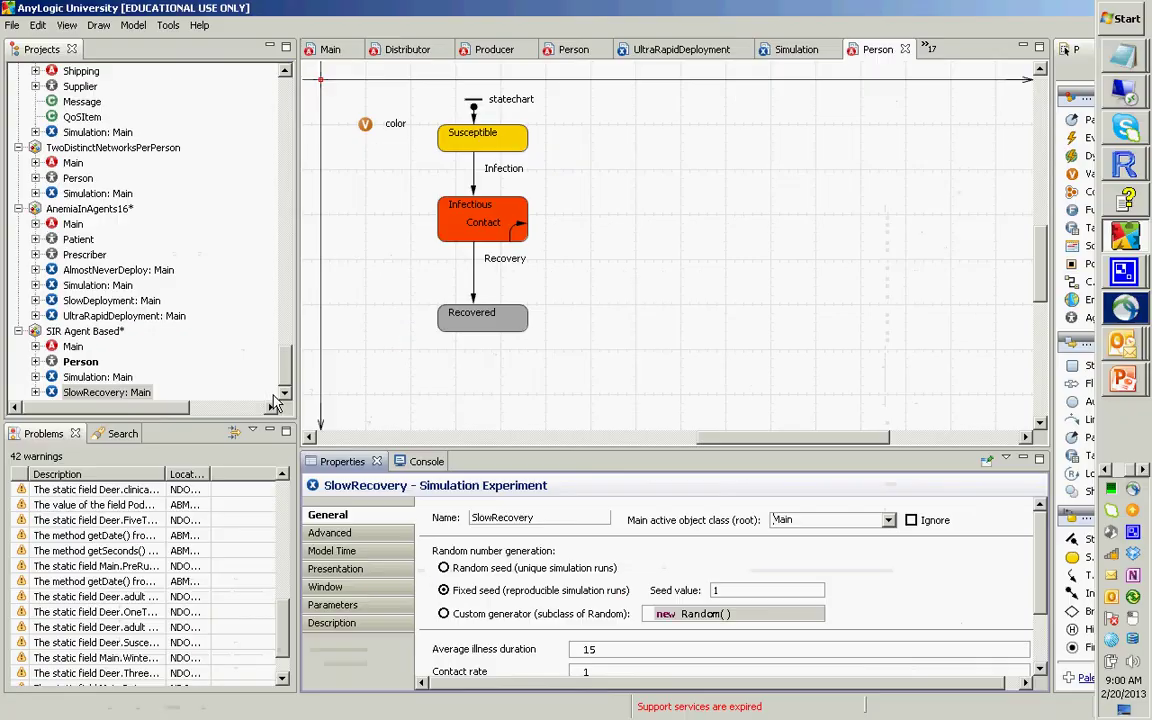
- Set the AverageIllnessDuration parameter of the SlowRecovery experiment to 50
left_click(124, 396)
right_click(126, 397)
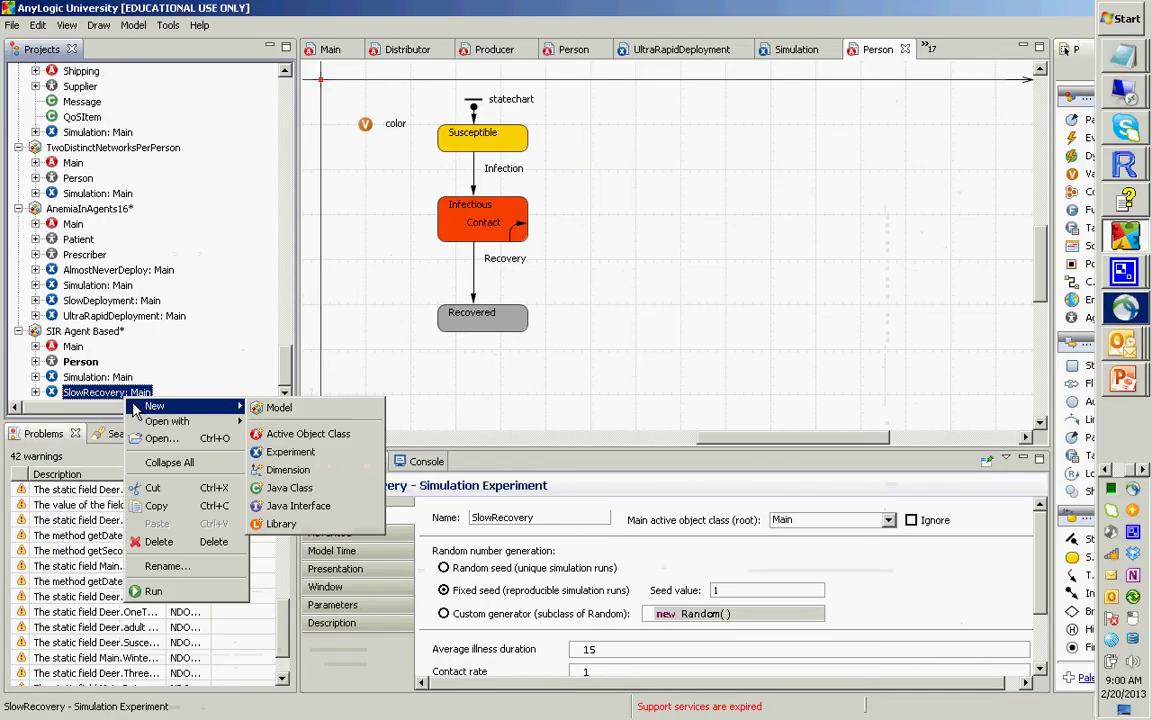
left_click(70, 399)
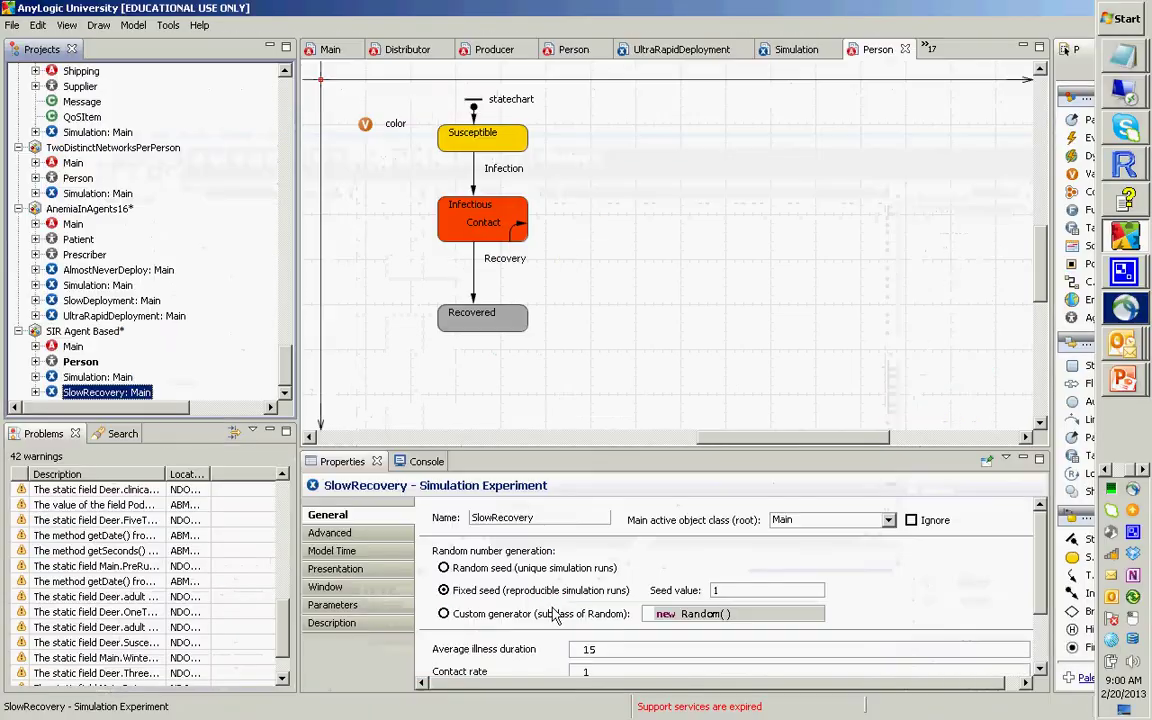
left_click(340, 605)
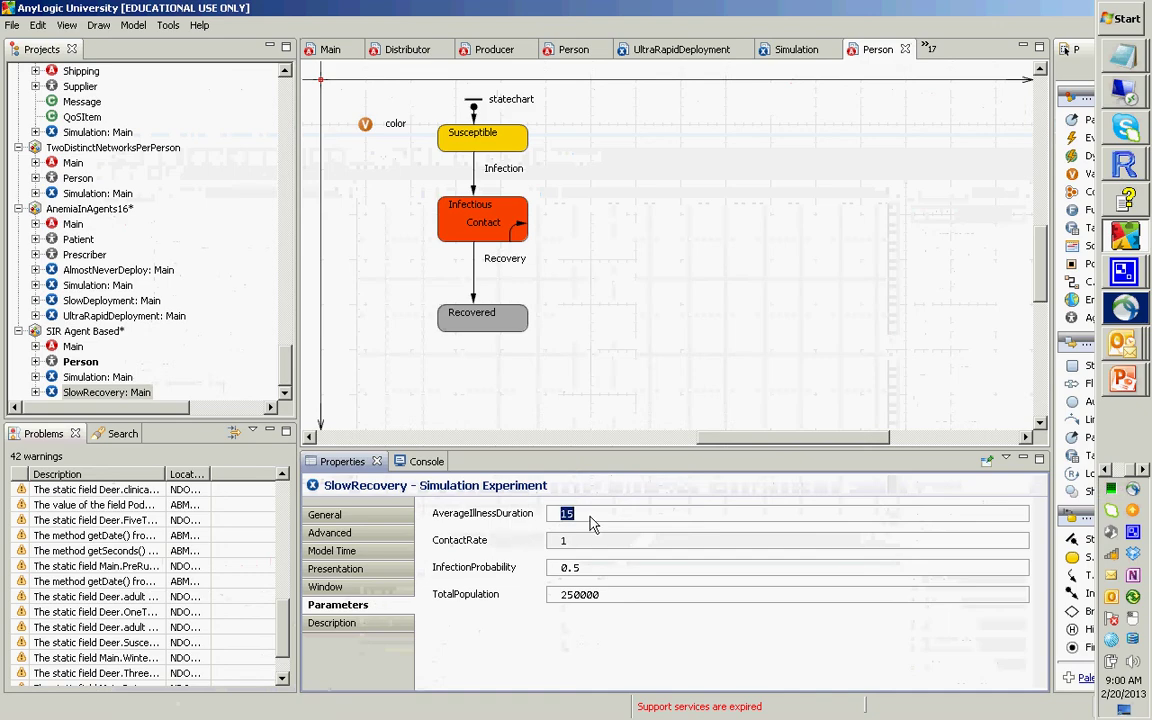
type("50")
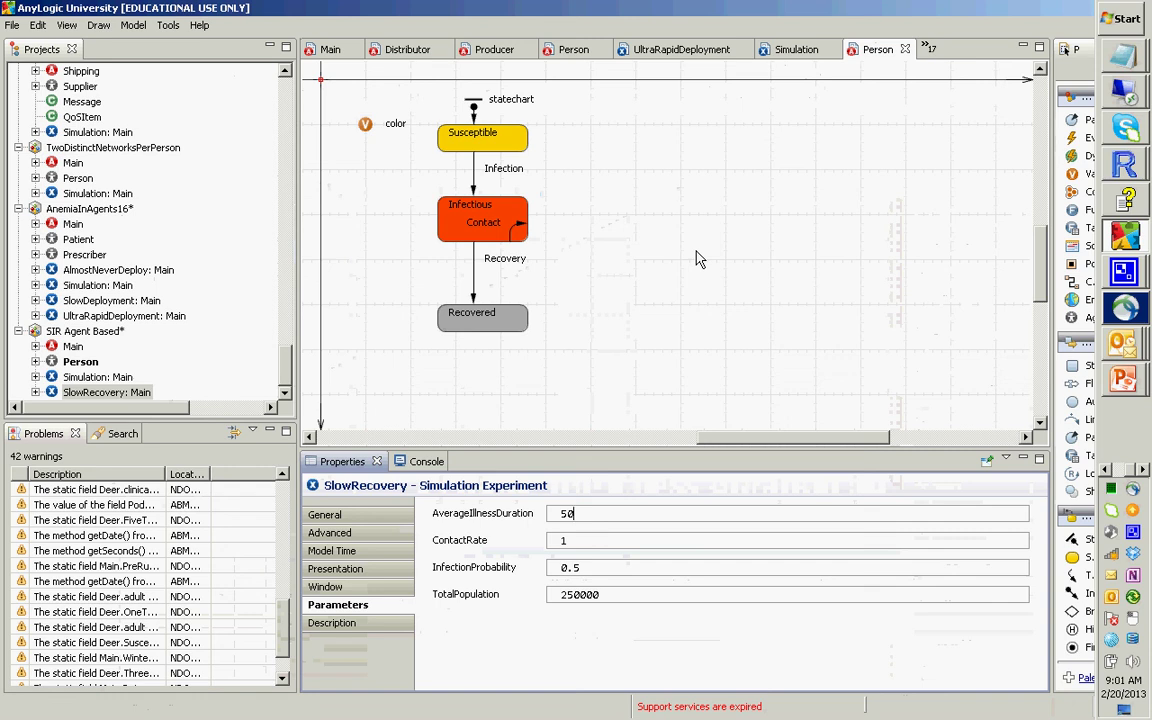
- Examine how the Recovery transition's rate expression in the Person statechart uses AverageIllnessDuration
left_click(486, 289)
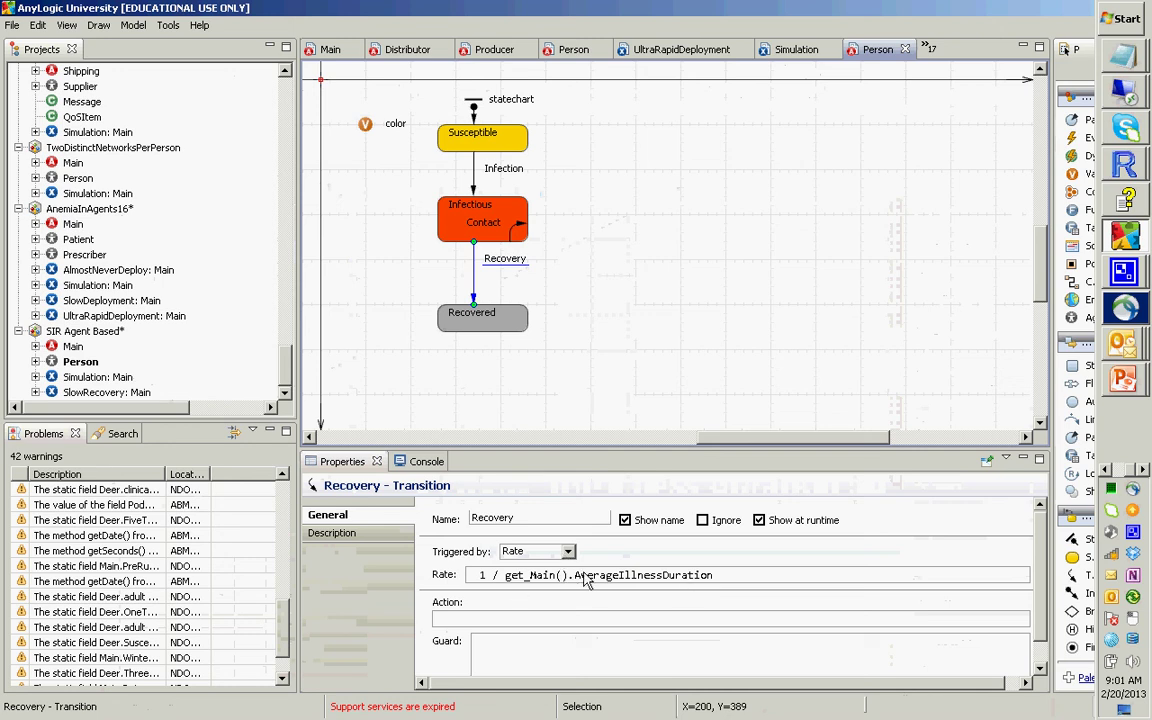
left_click_drag(575, 584, 669, 583)
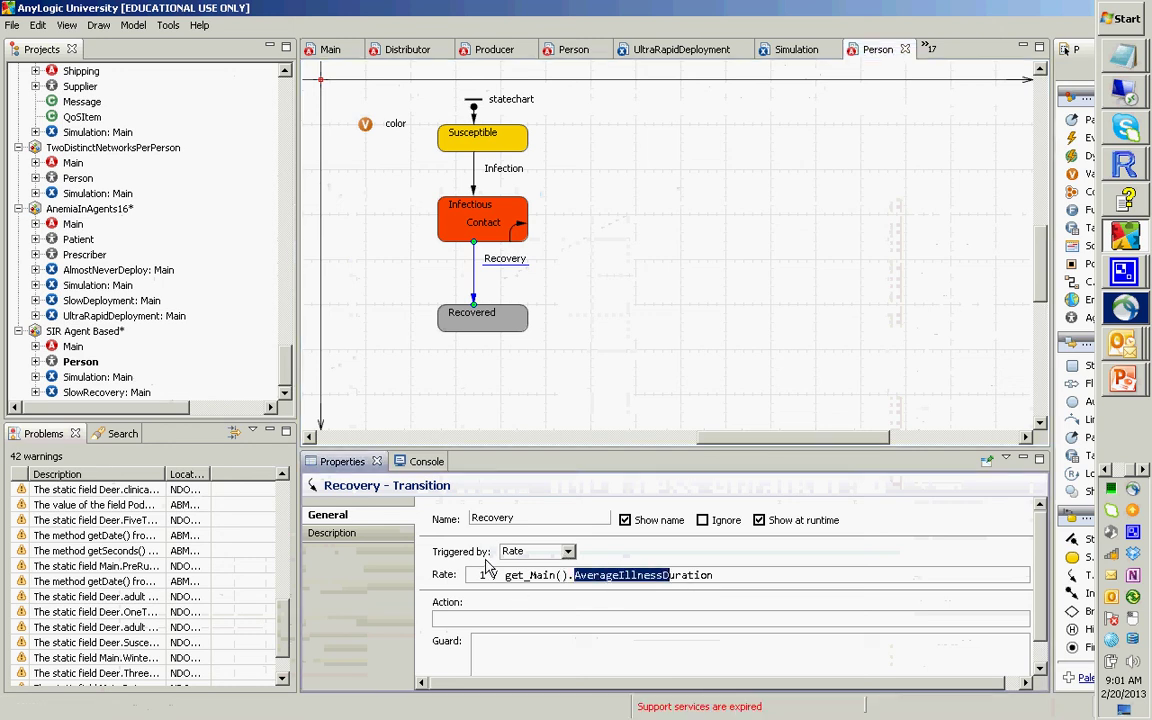
left_click(578, 581)
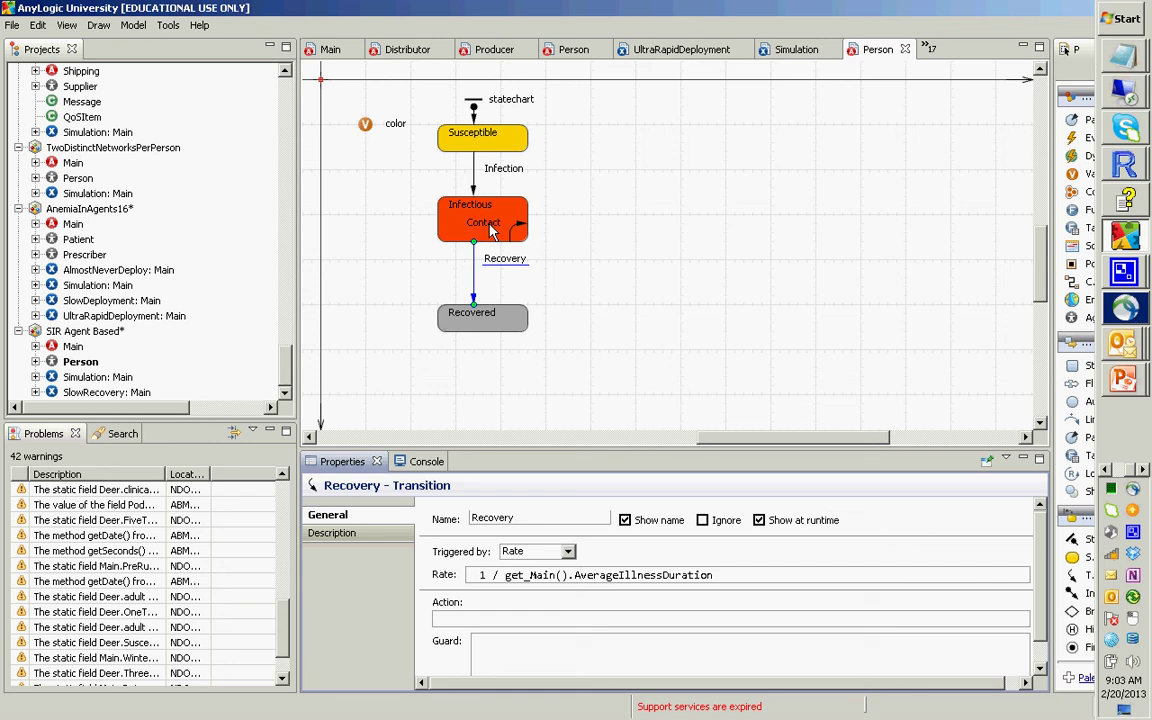
left_click(657, 575)
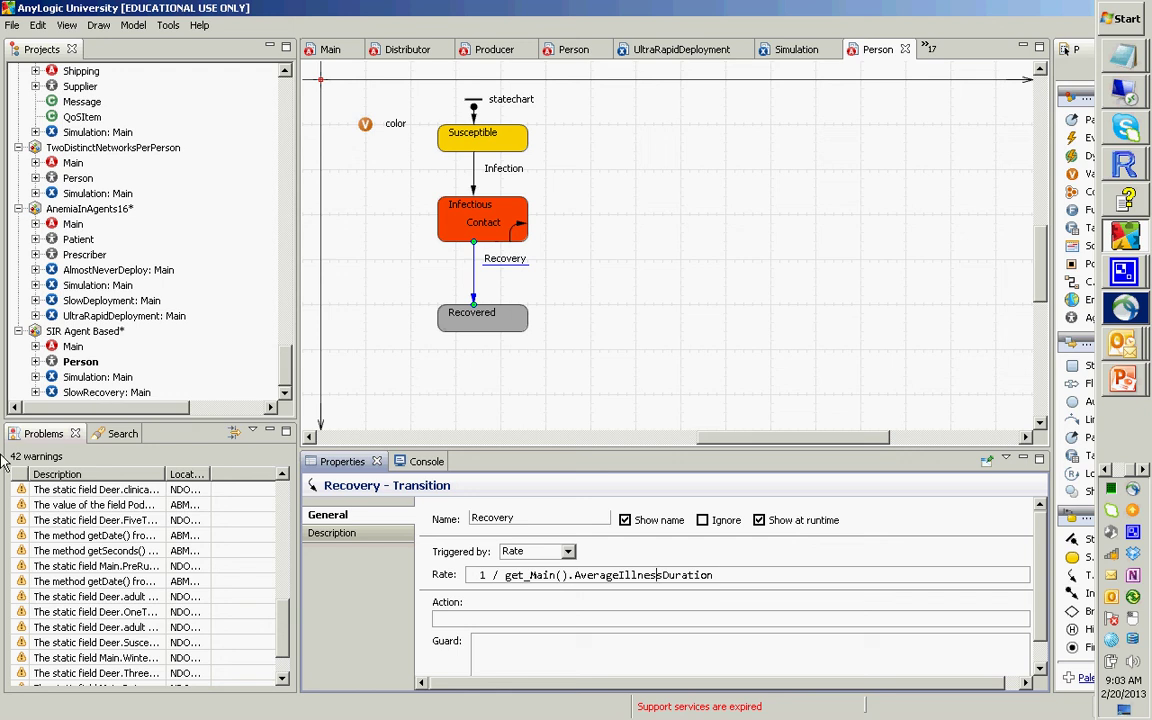
- Run the SlowRecovery experiment, start the model in its Main view, and move the simulation window clear of the project tree
right_click(88, 392)
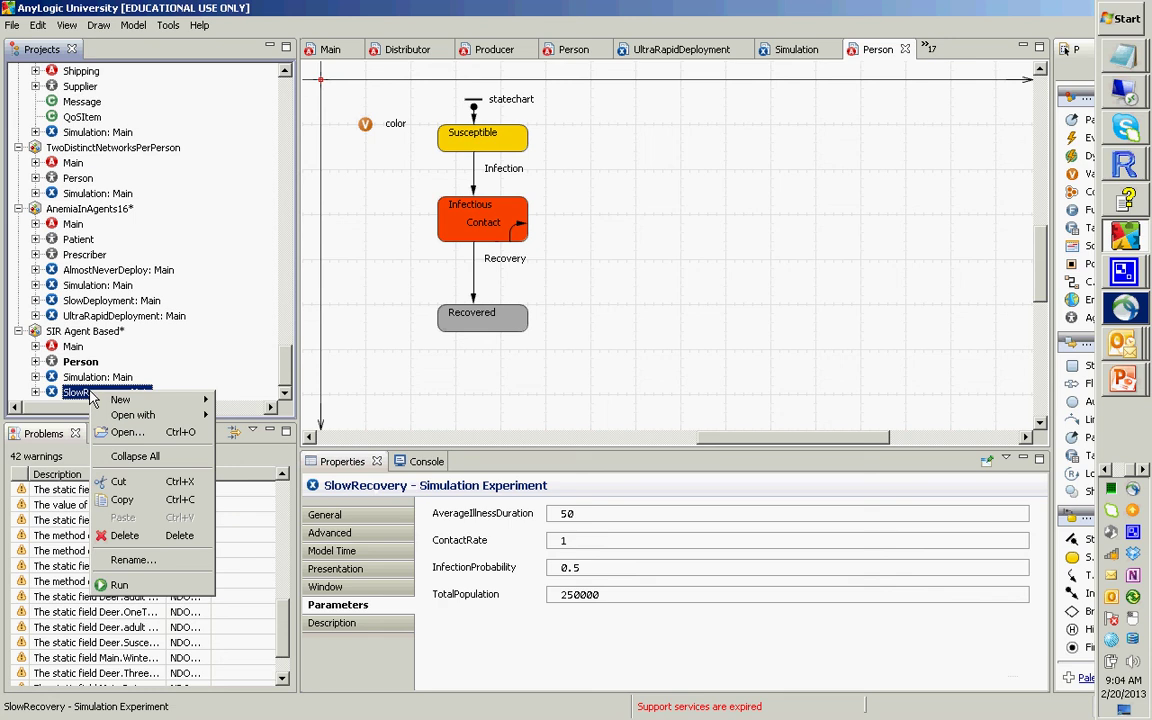
left_click(152, 588)
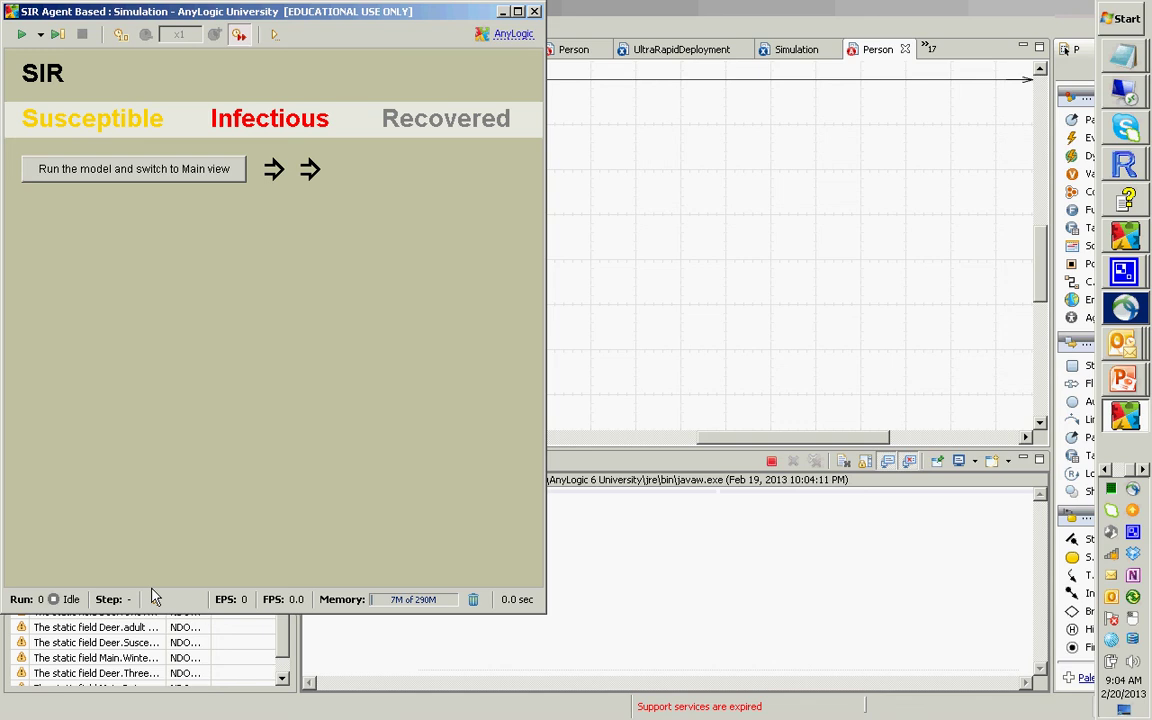
left_click(110, 168)
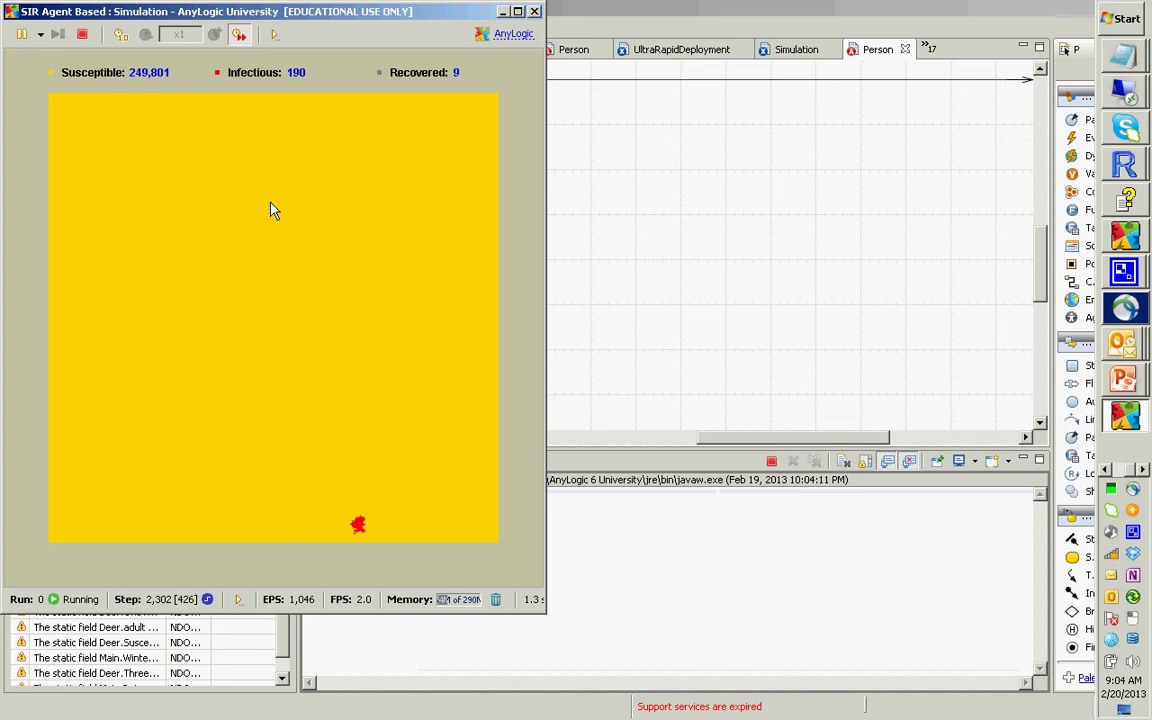
left_click_drag(113, 13, 455, 40)
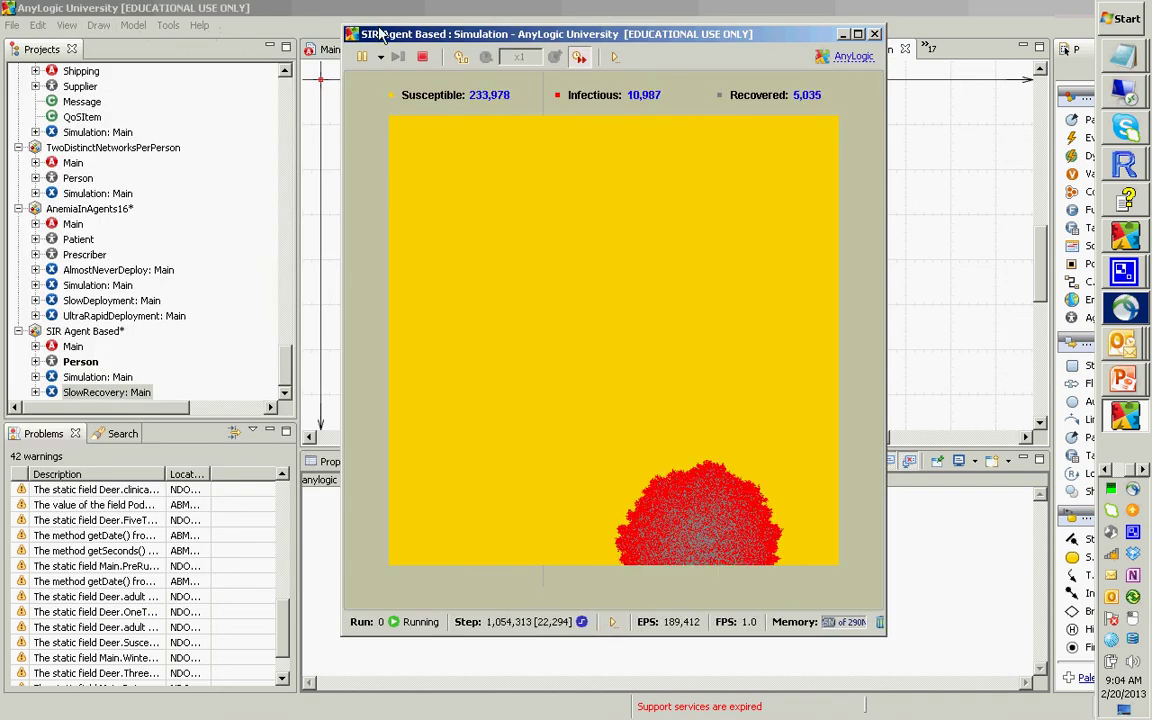
left_click_drag(380, 35, 303, 32)
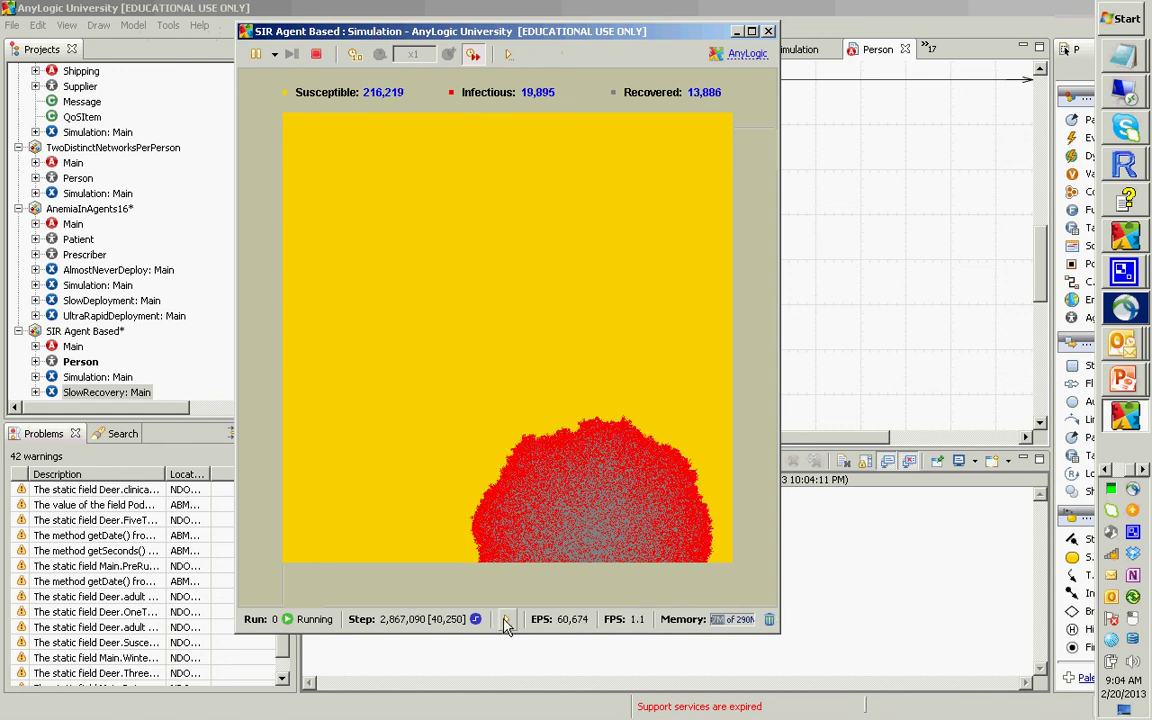
- Show the model time in the simulation's status bar and add the Model navigation controls to its toolbar
left_click(506, 619)
left_click(528, 458)
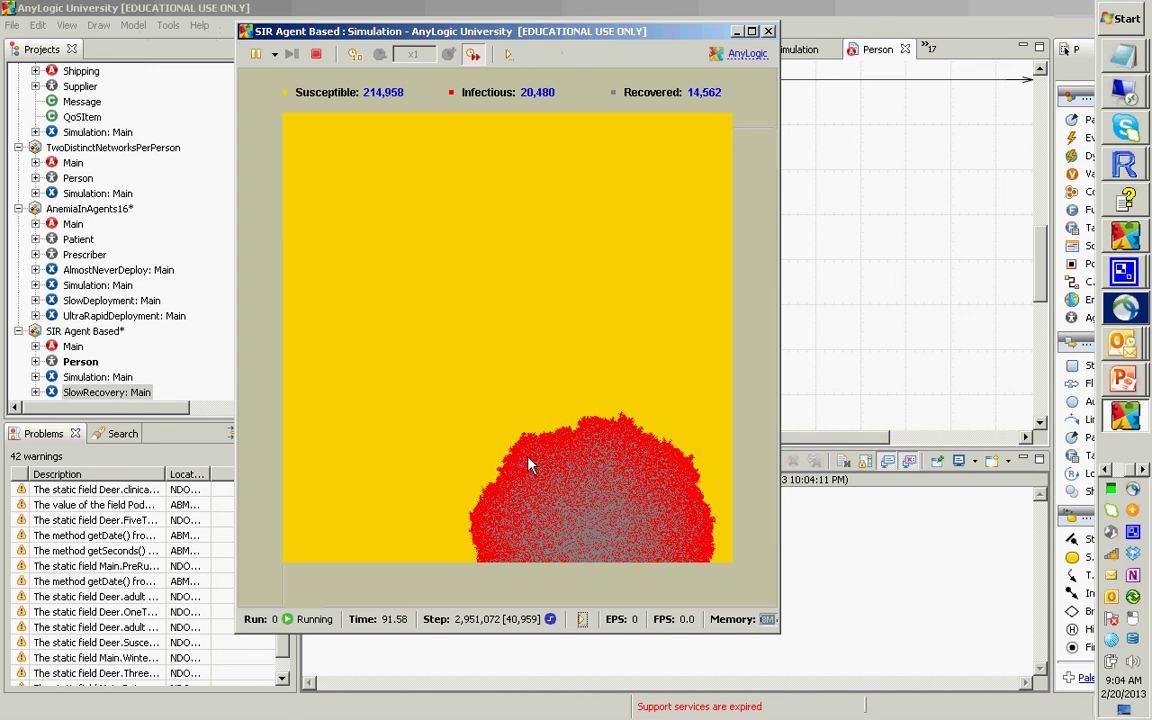
right_click(503, 65)
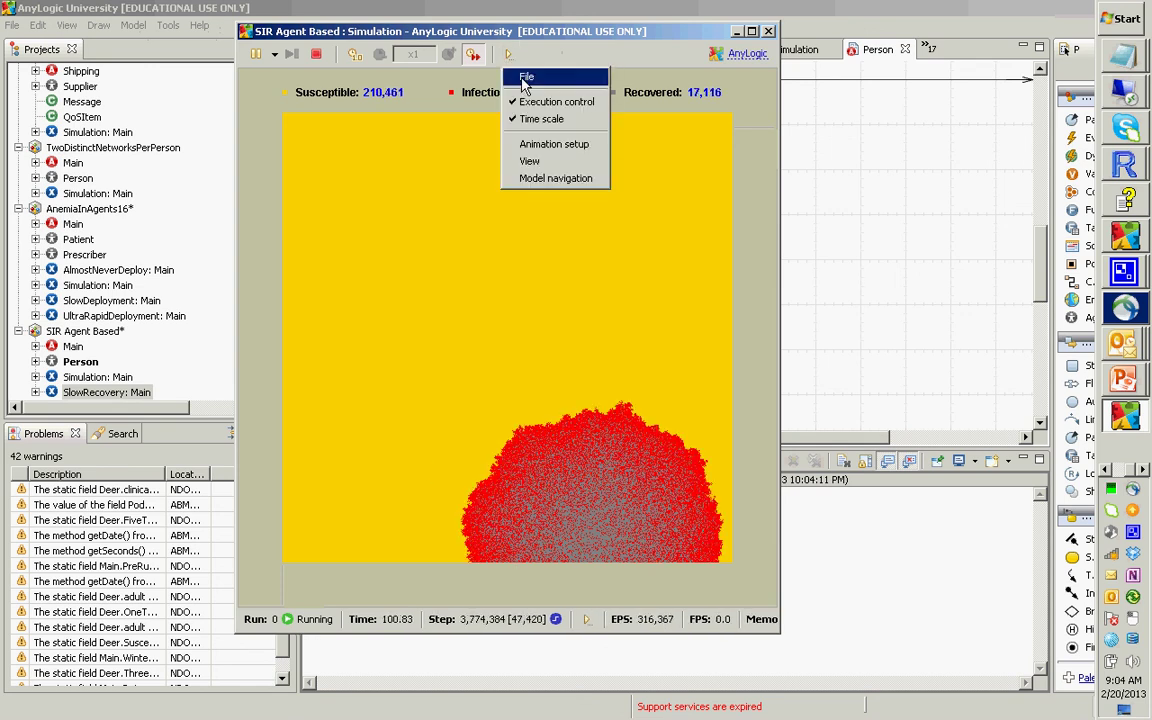
left_click(548, 178)
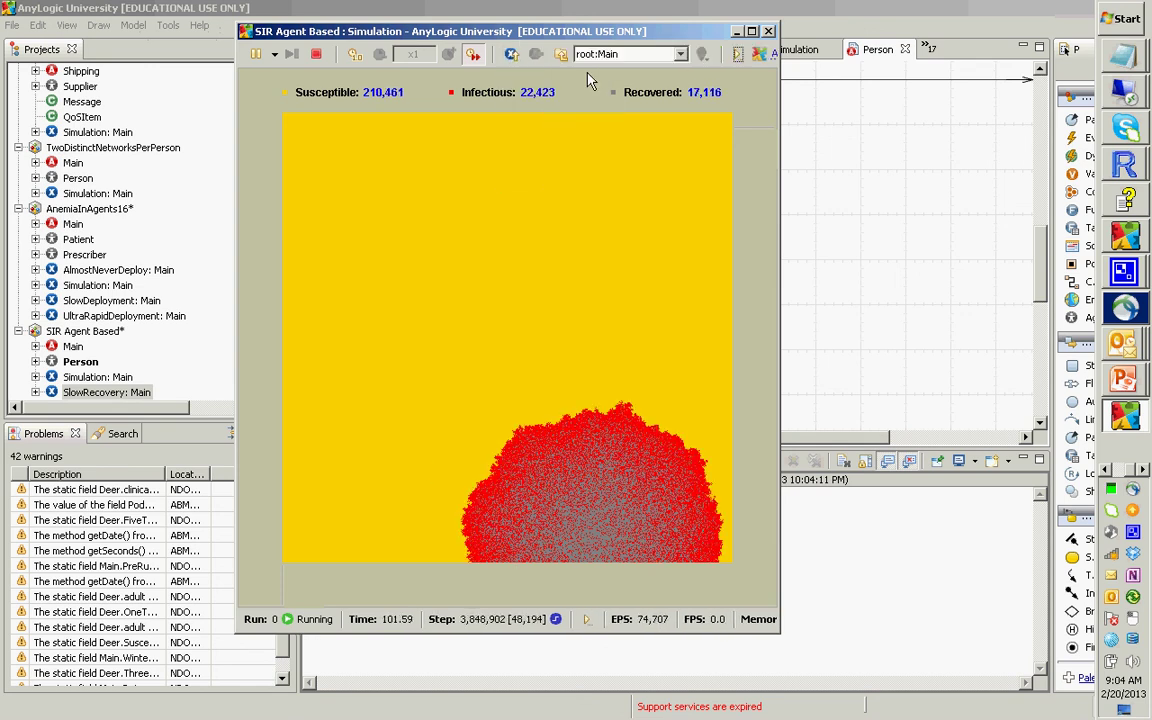
- Inspect the live statecharts of individual people from people[0] up to people[4], and return to the root Main view
left_click(680, 56)
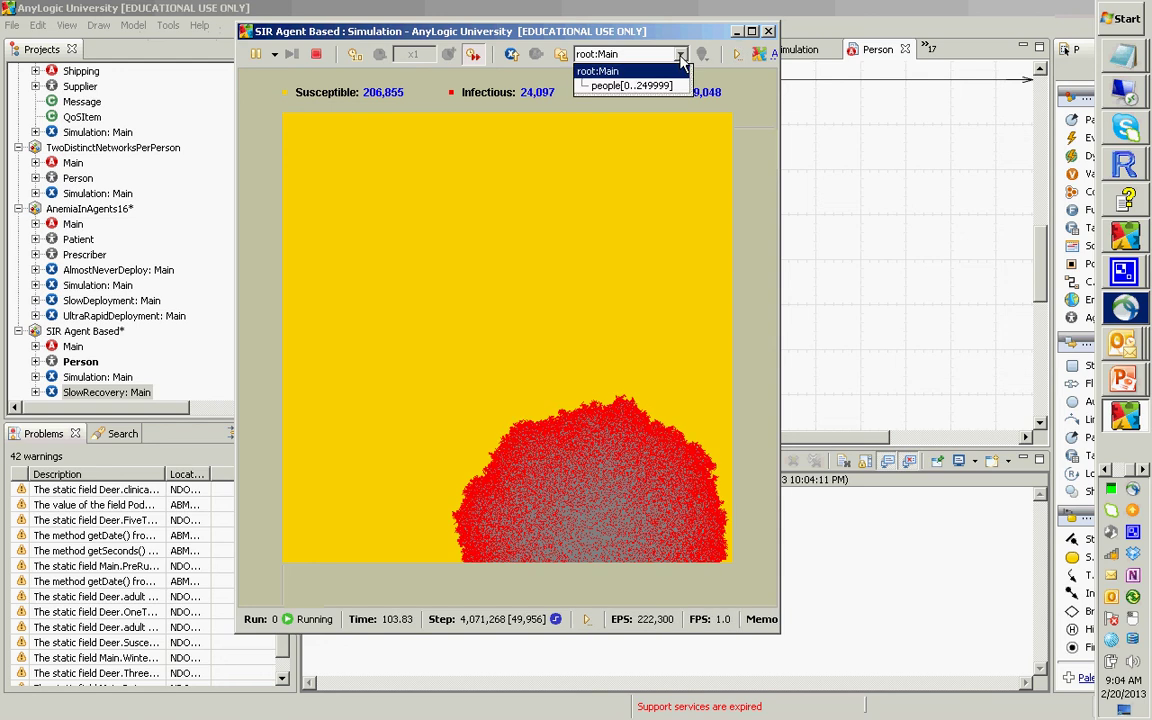
left_click(640, 86)
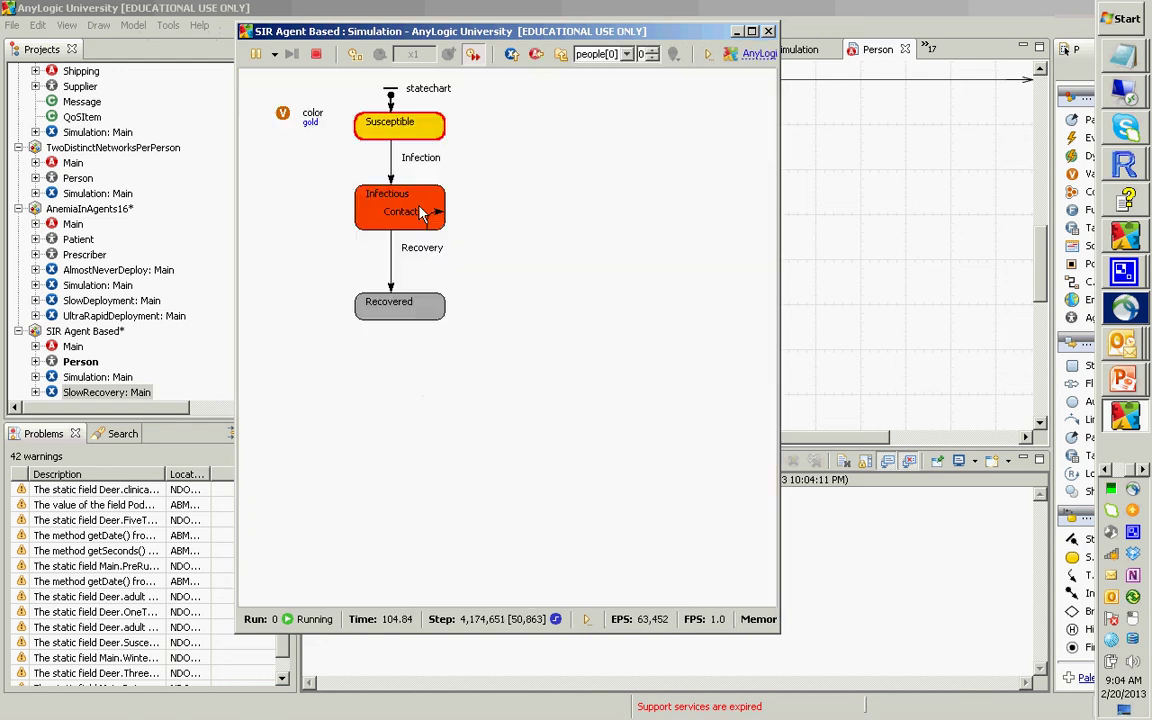
left_click(652, 52)
left_click(652, 52)
left_click(652, 52)
left_click(652, 52)
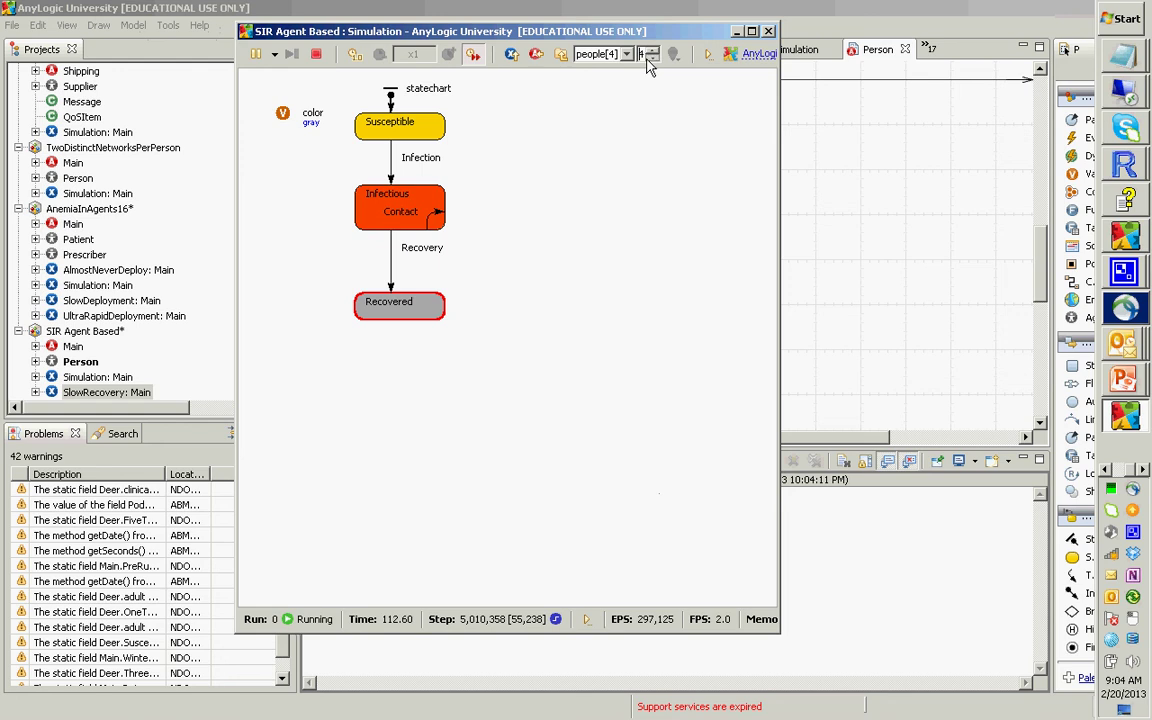
left_click(651, 58)
left_click(566, 57)
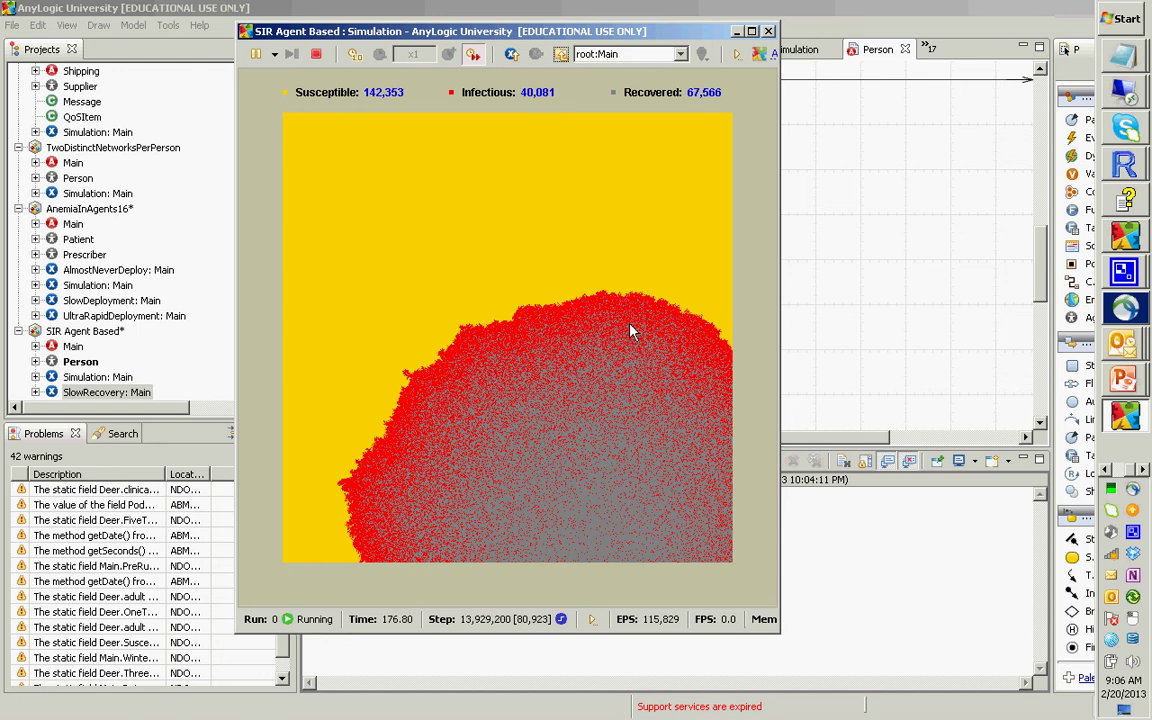
- Return to the model editor and examine the triggers and actions of the Infection and Contact transitions in the Person statechart
key("alt+F4")
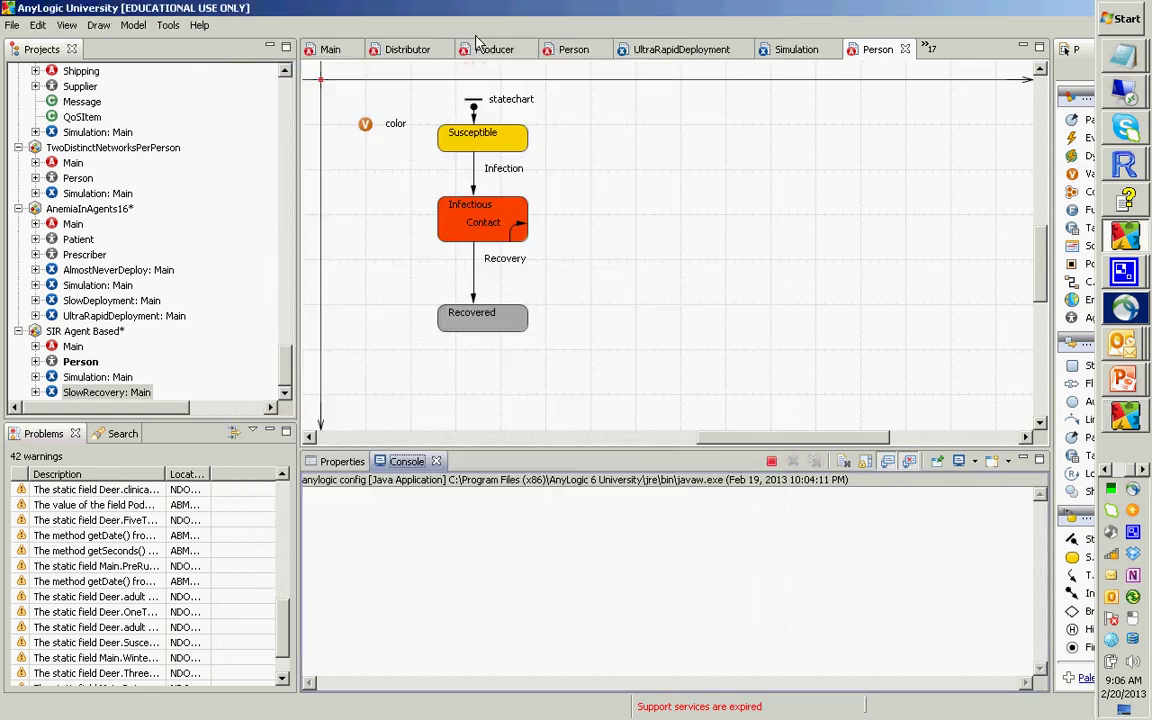
left_click(474, 187)
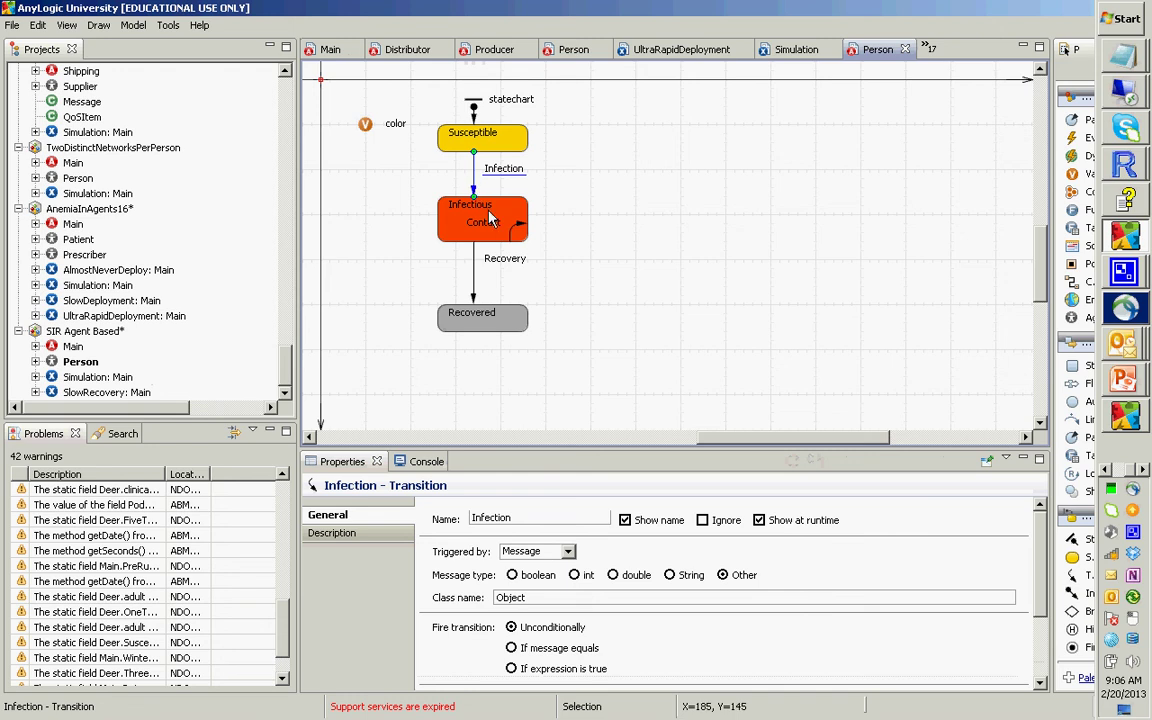
left_click(518, 230)
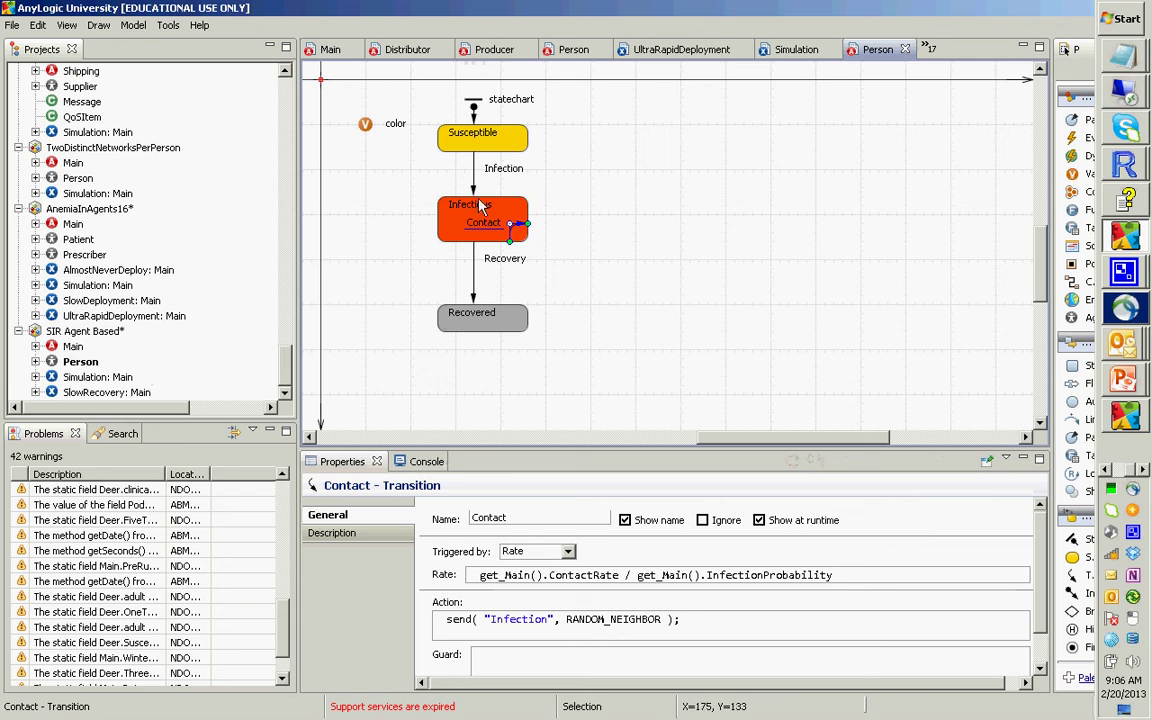
left_click(474, 194)
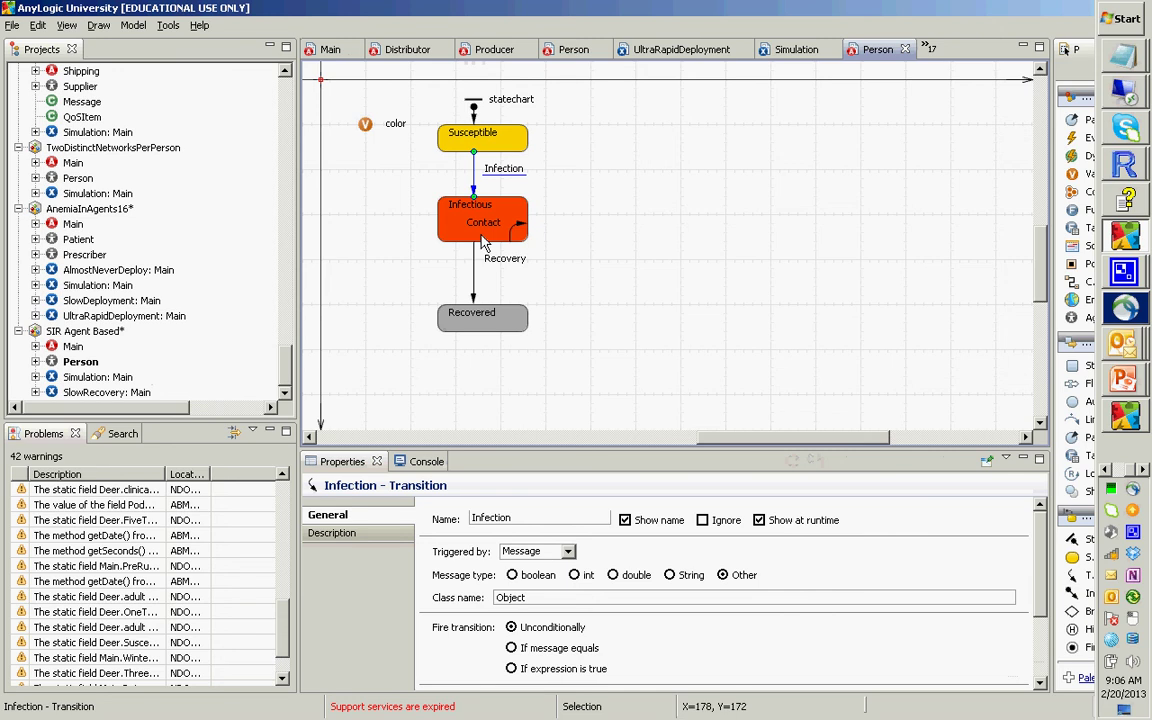
- Return to the running simulation, pause and close it, and widen the Palette in the model editor
key("alt+Tab")
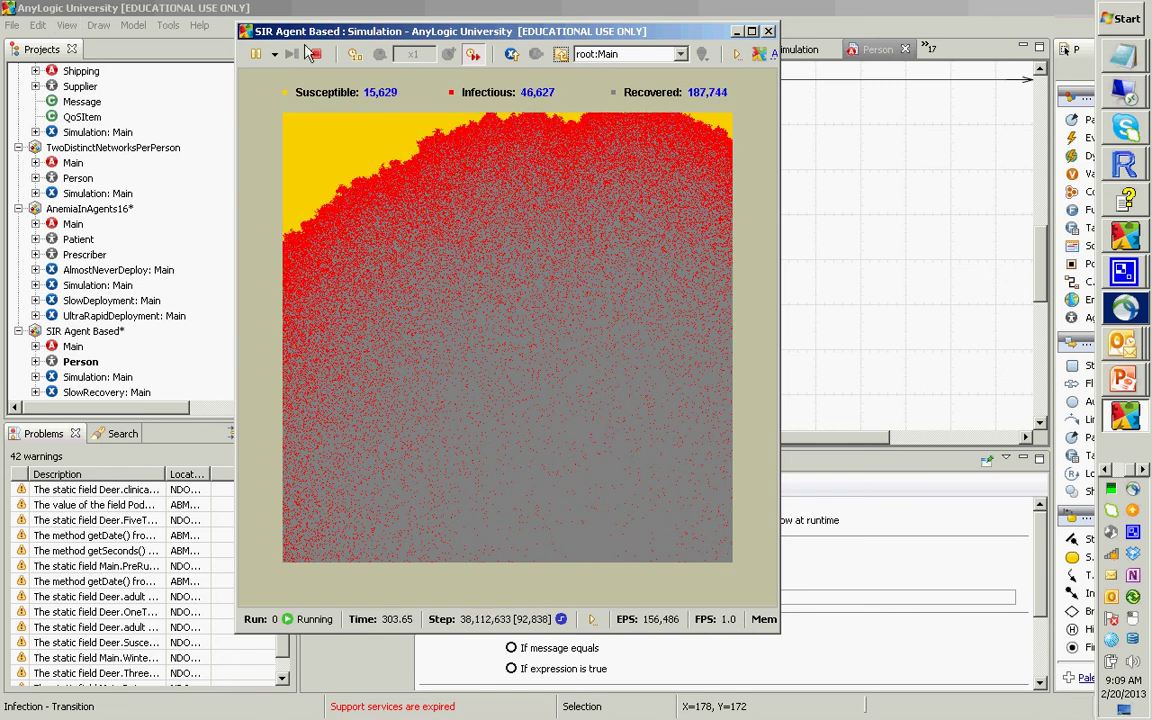
left_click(256, 55)
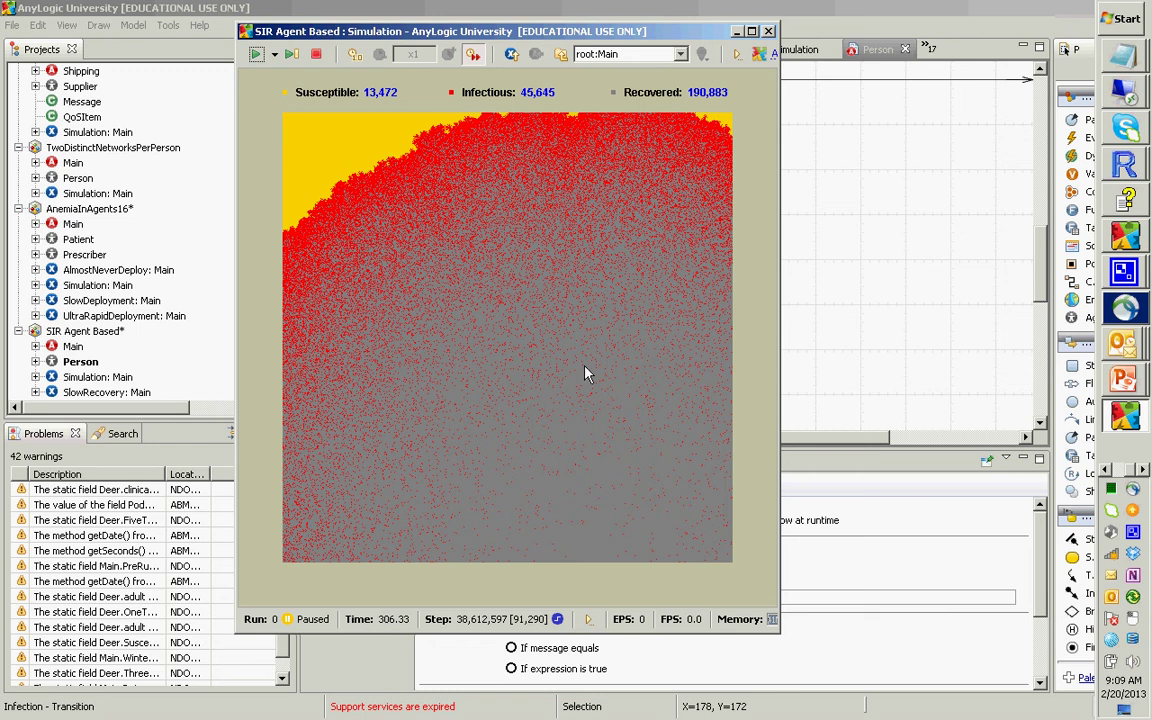
key("alt+F4")
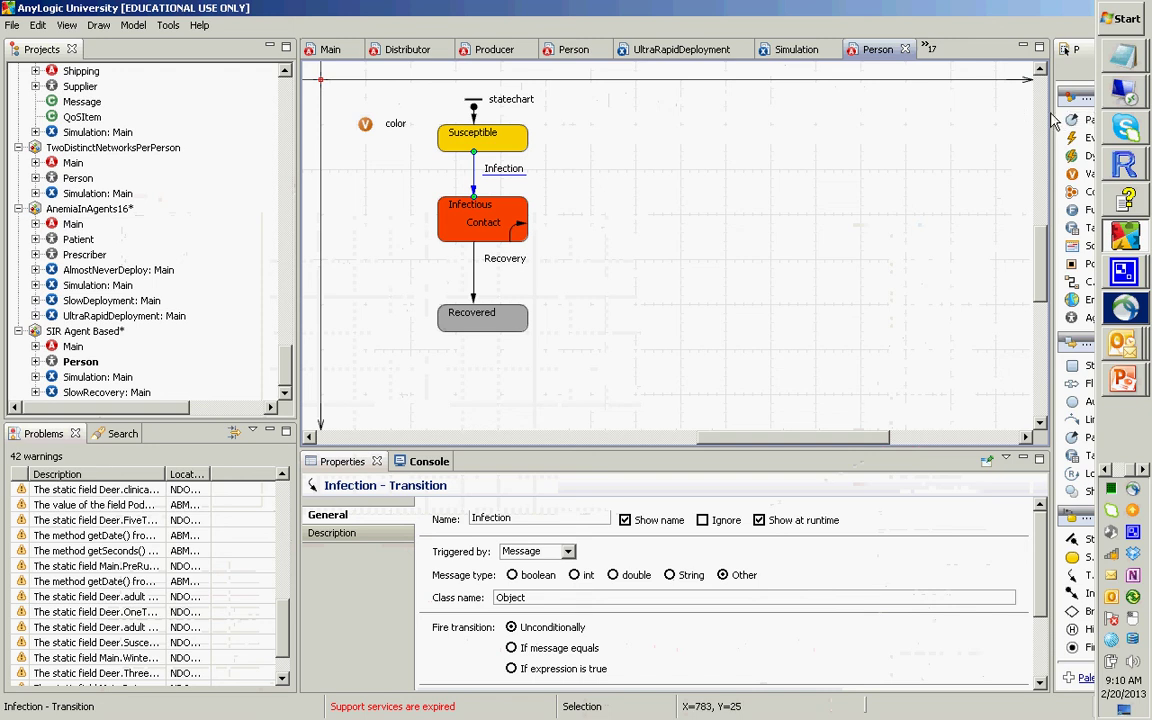
left_click_drag(903, 124, 905, 122)
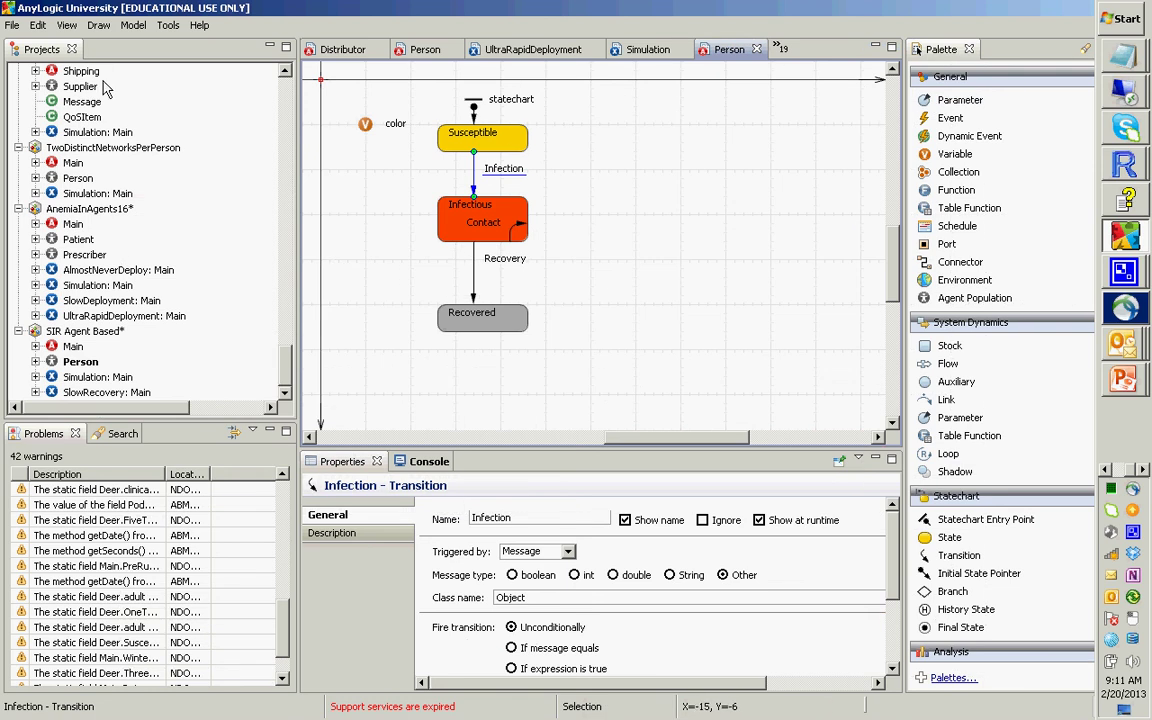
- Hide the Palette view and show it again
left_click(64, 26)
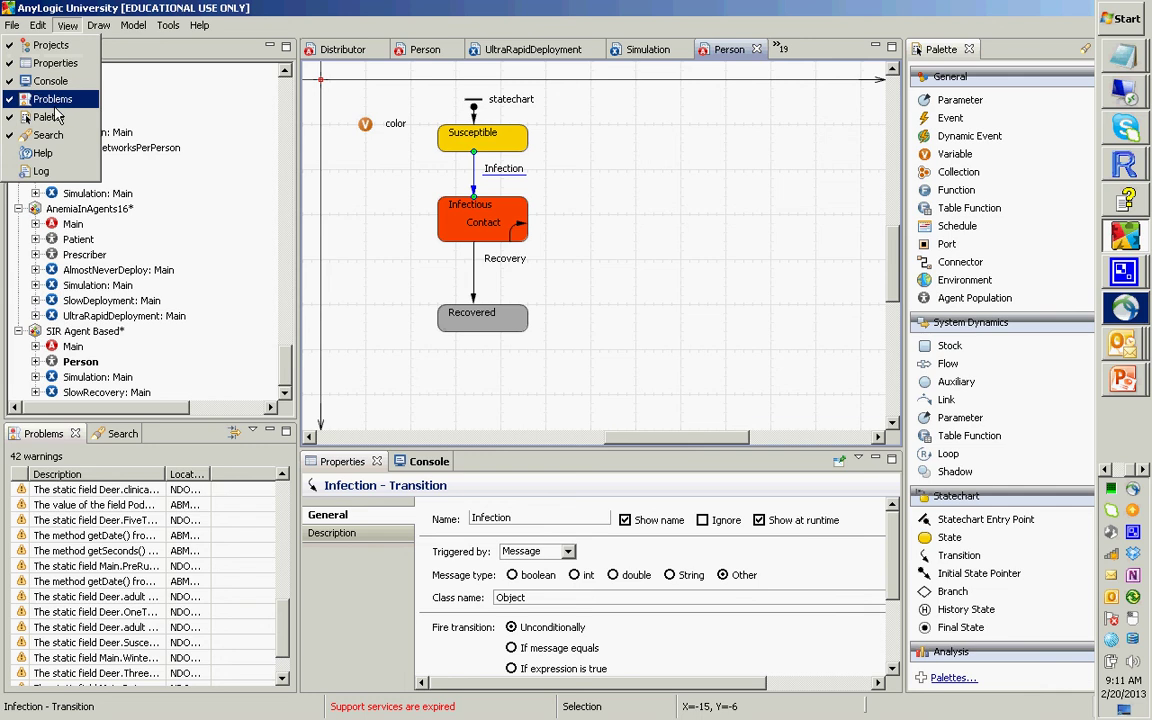
left_click(70, 118)
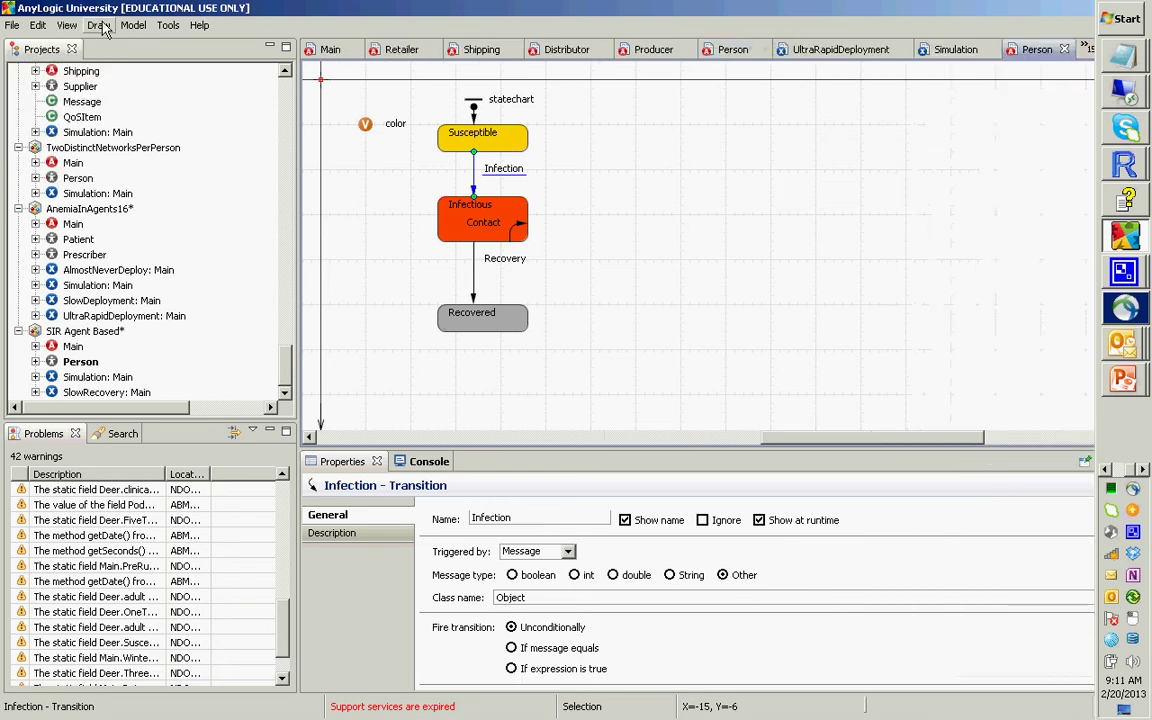
left_click(67, 25)
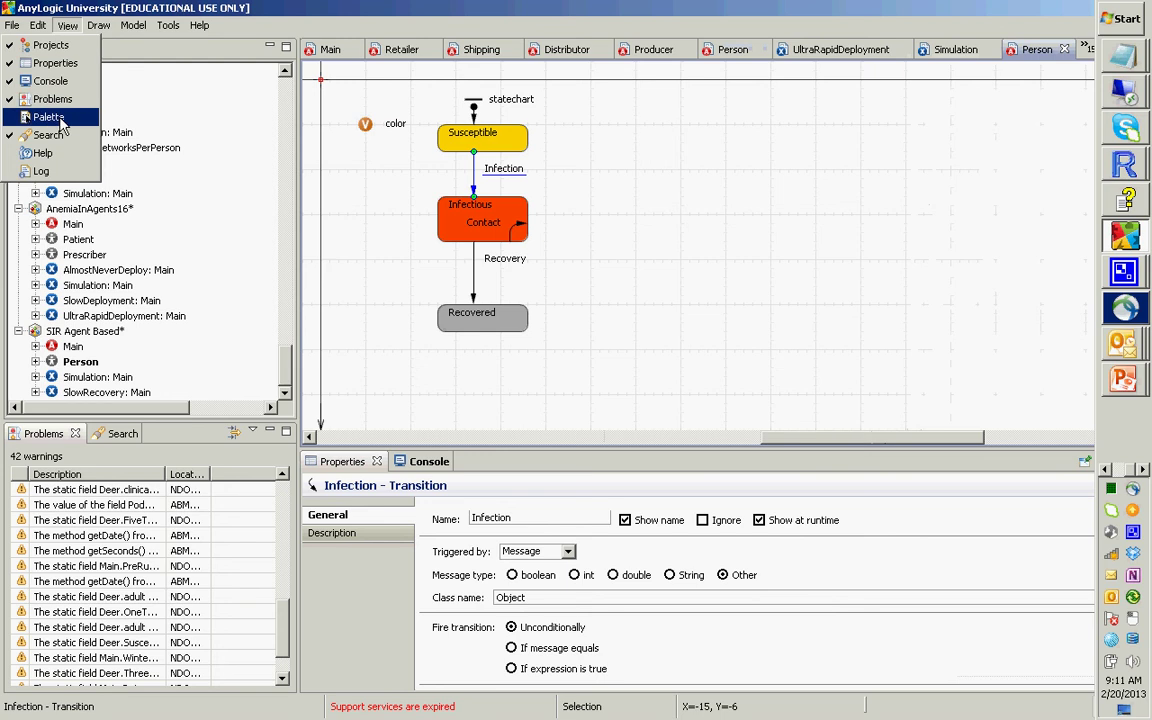
left_click(58, 118)
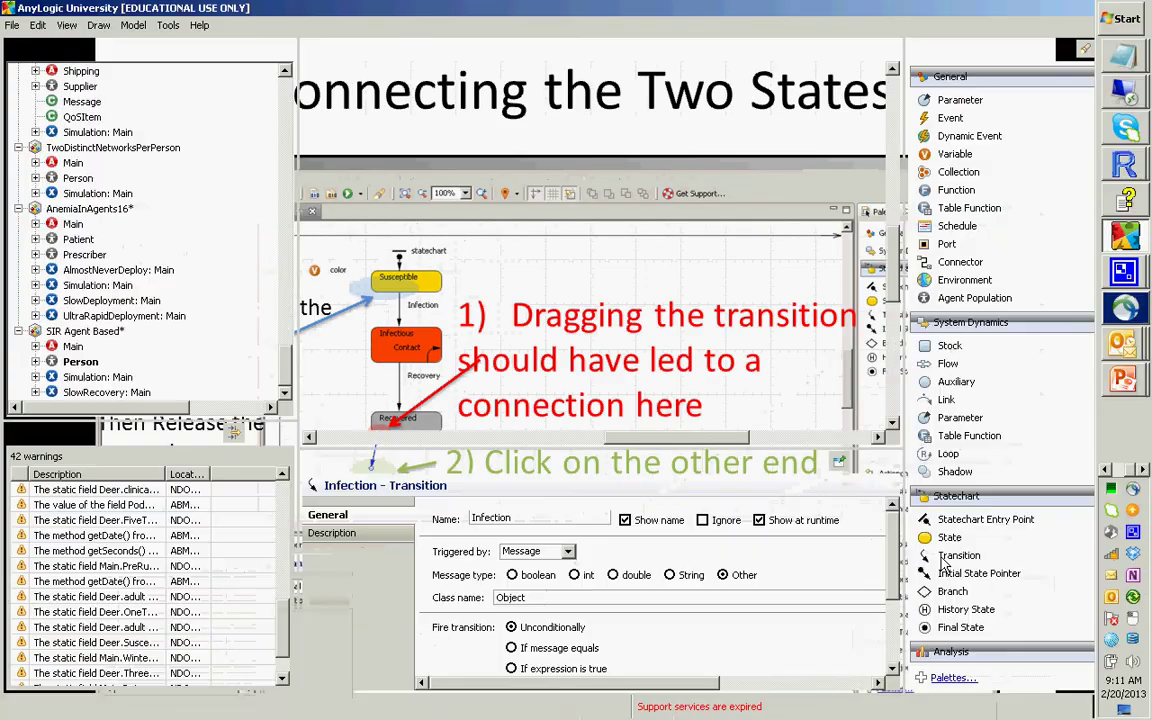
left_click(955, 555)
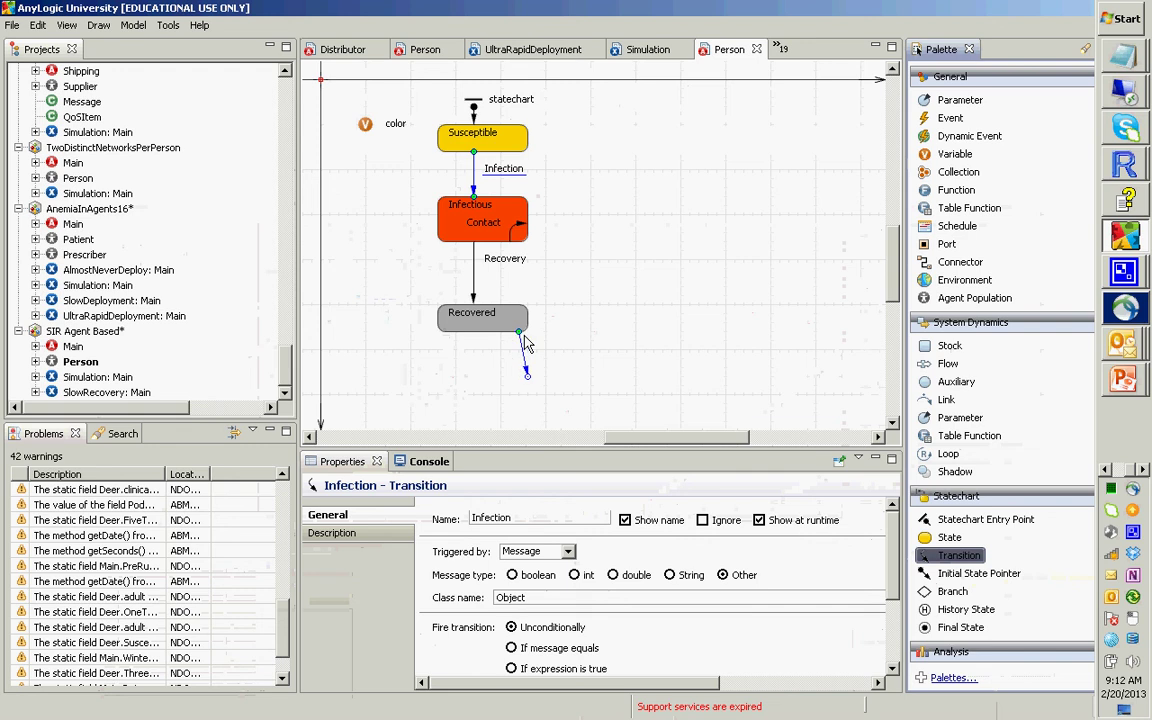
left_click(521, 334)
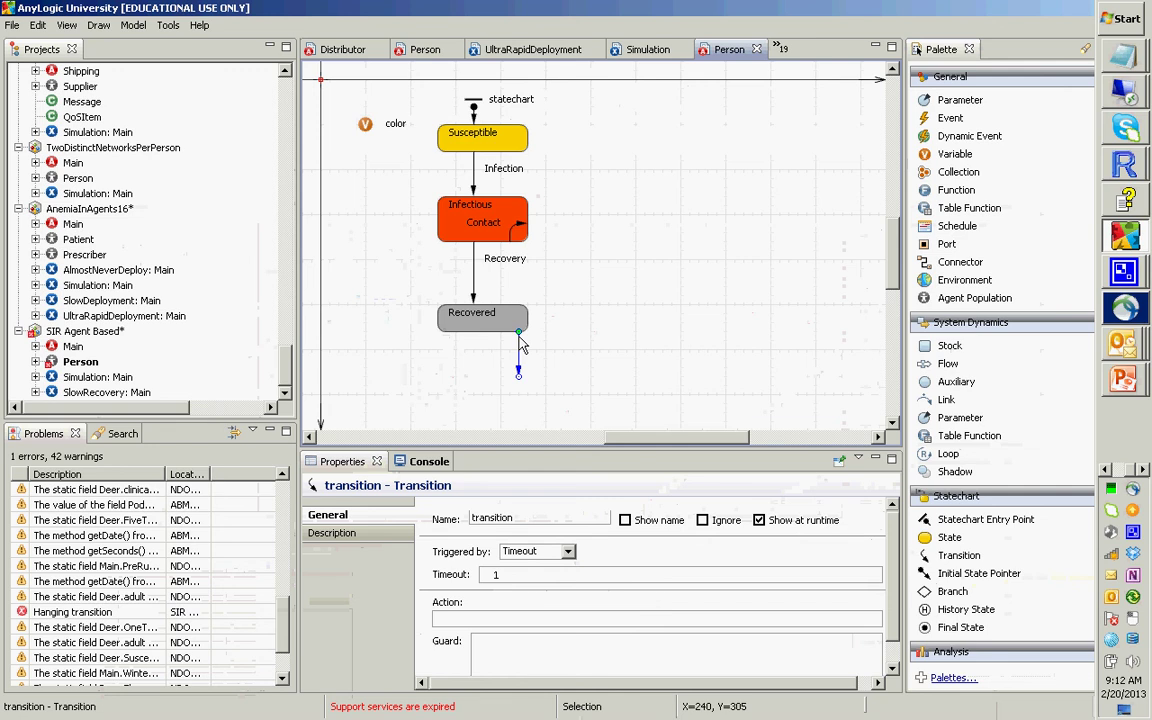
key("Delete")
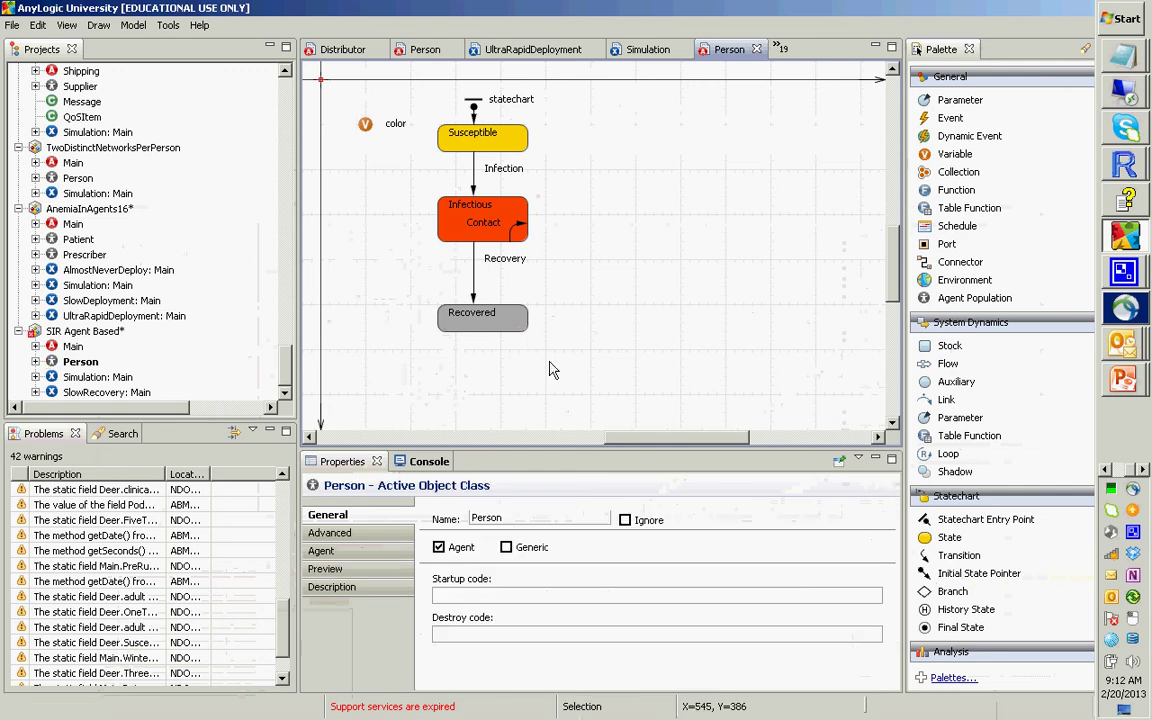
- Add a transition from the Recovered state to the Susceptible state and bend it outward around the Infectious state
left_click_drag(954, 555, 518, 340)
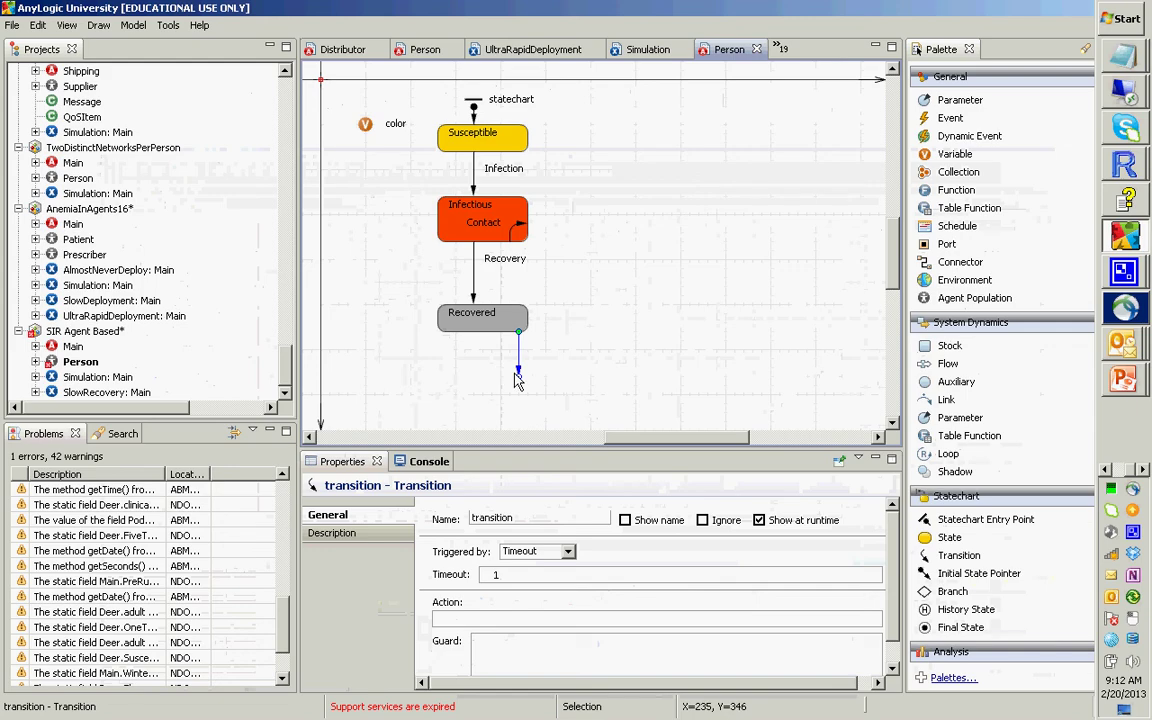
left_click_drag(517, 378, 519, 150)
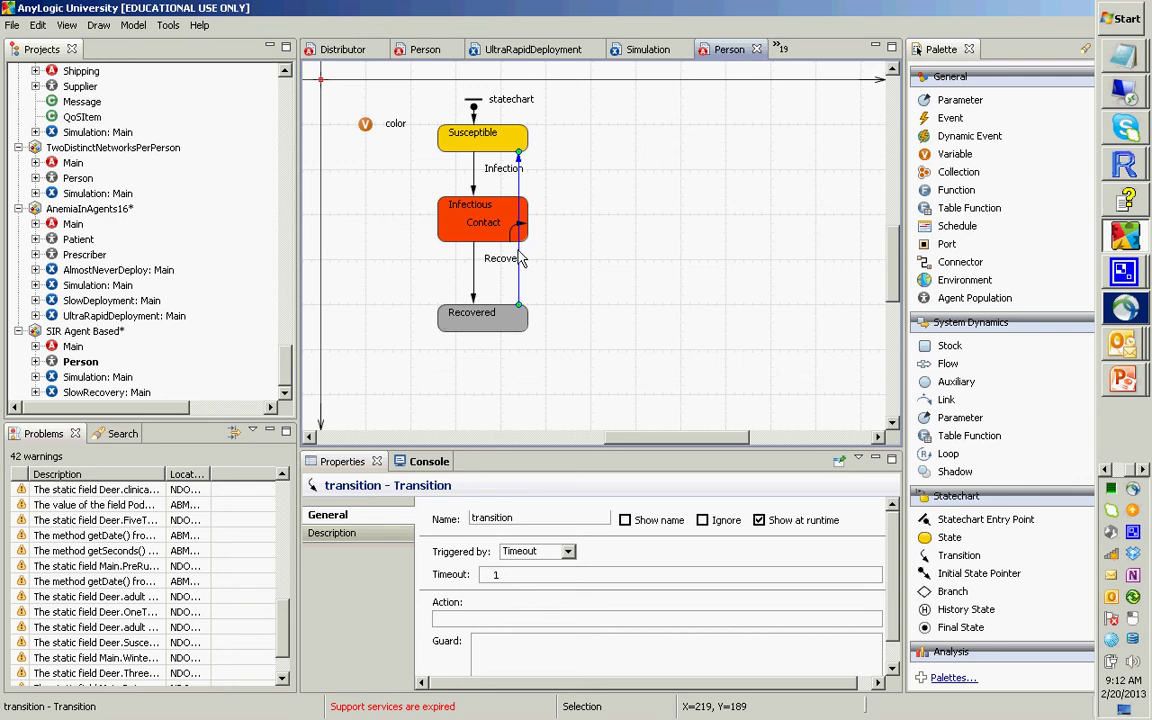
double_click(518, 250)
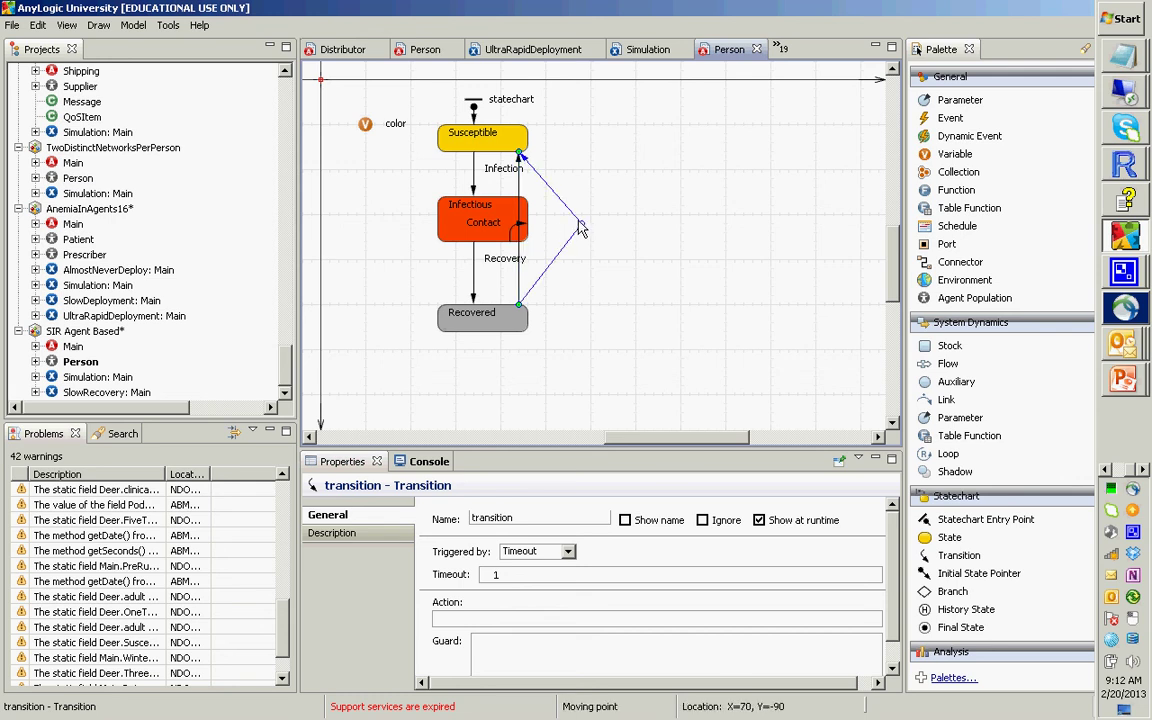
left_click(581, 223)
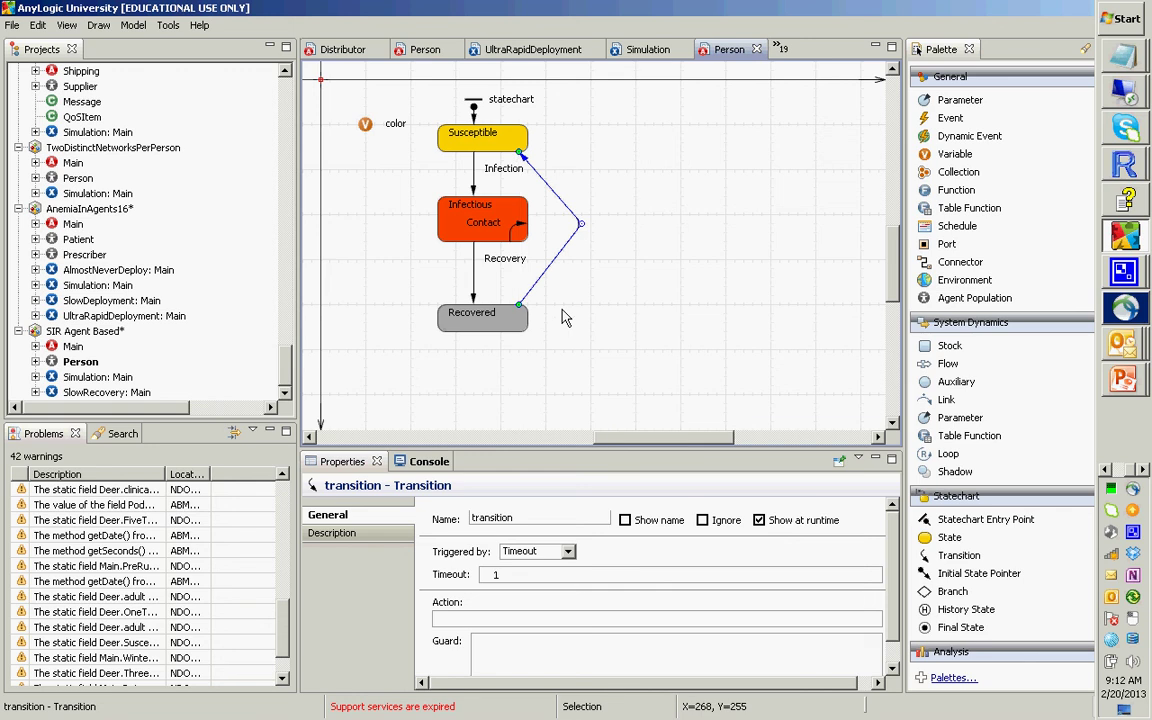
left_click(598, 262)
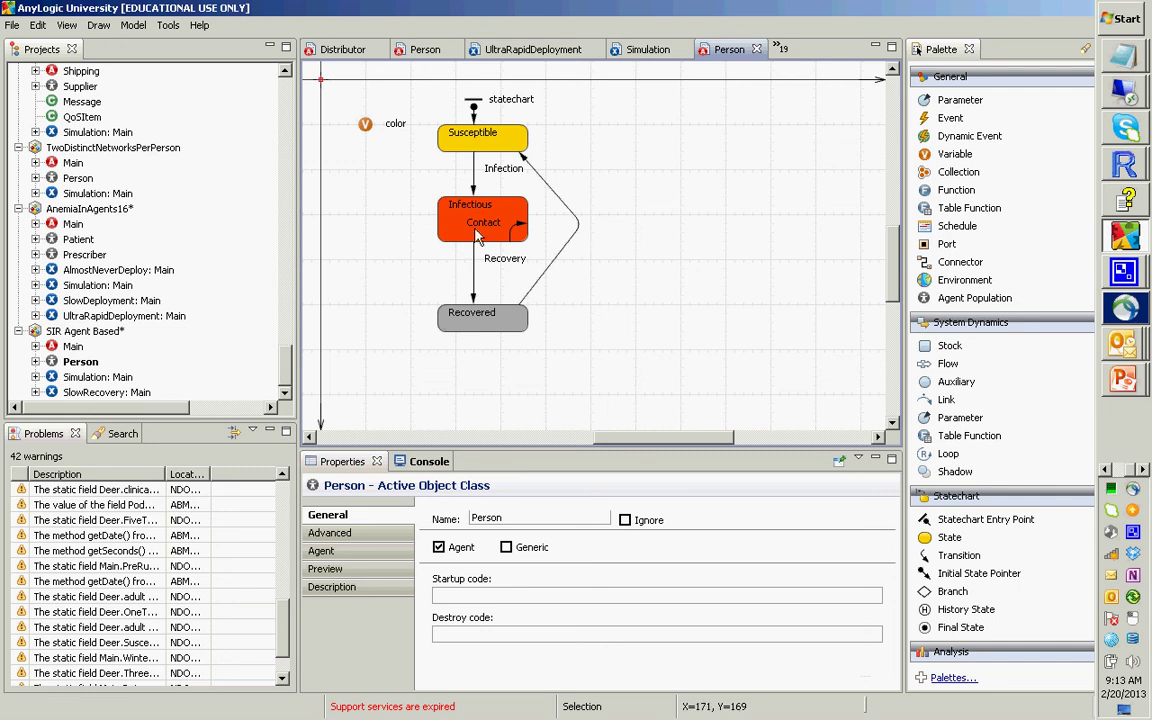
- Rename the new transition from Recovered to Susceptible as waningImmunity
left_click(570, 212)
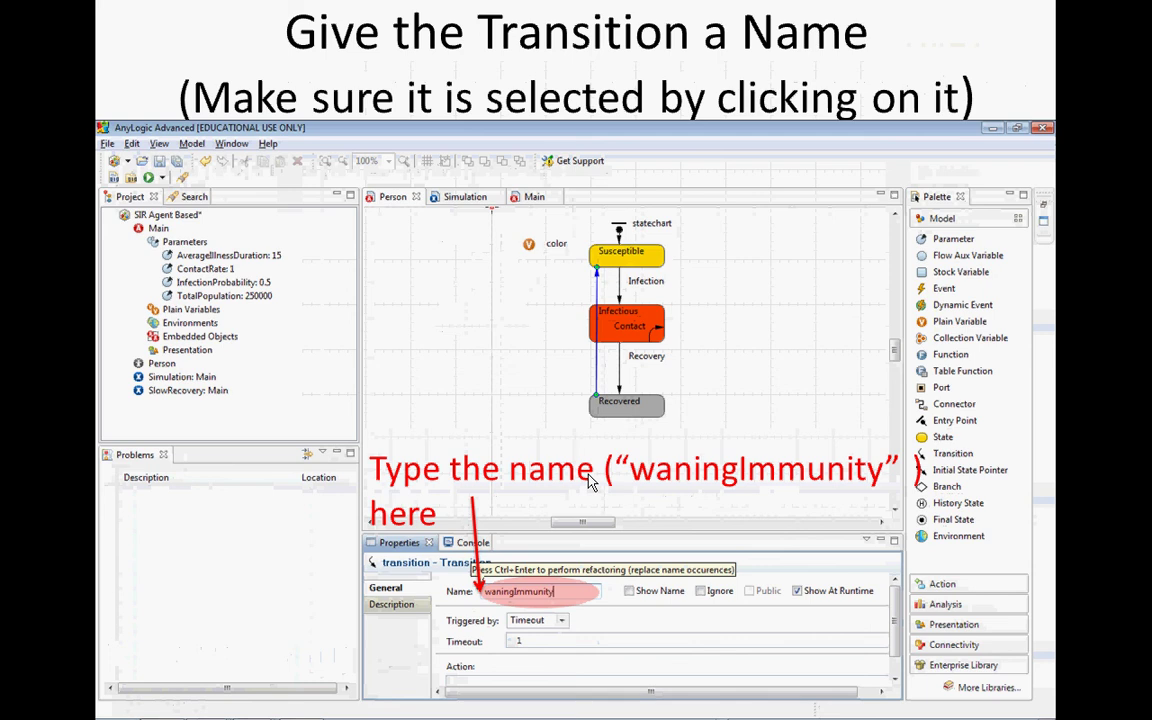
key("alt+Tab")
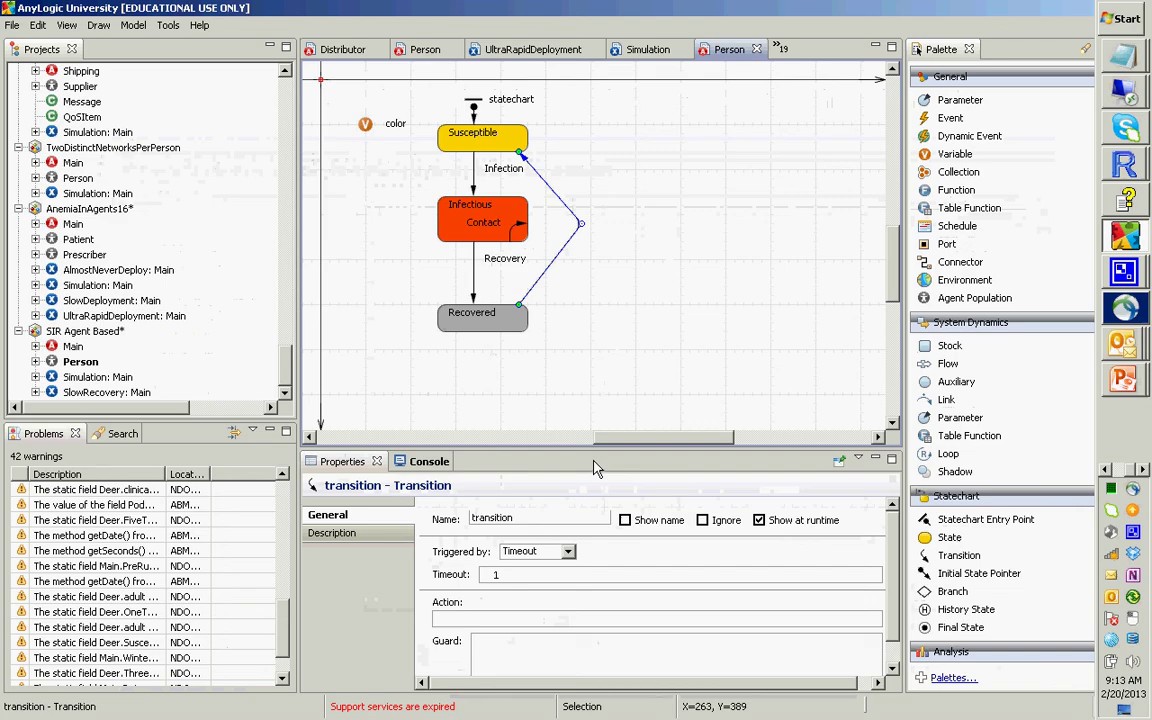
left_click_drag(537, 528, 424, 514)
type("w")
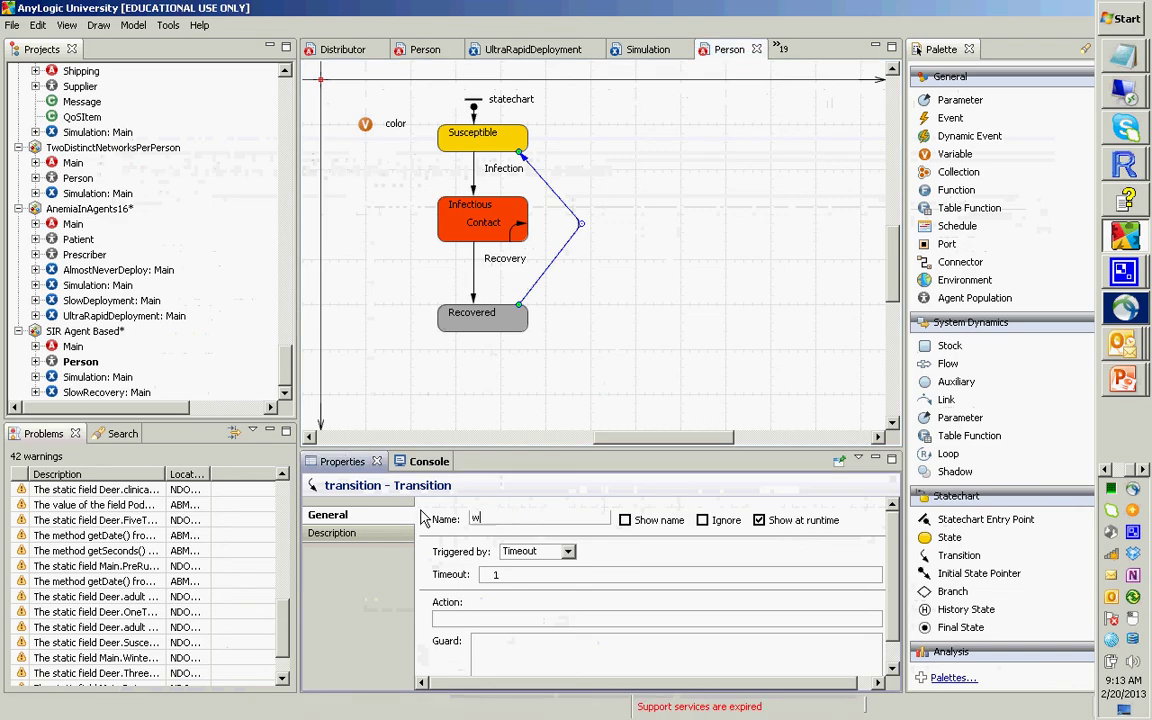
type("aningImmunity")
key("Return")
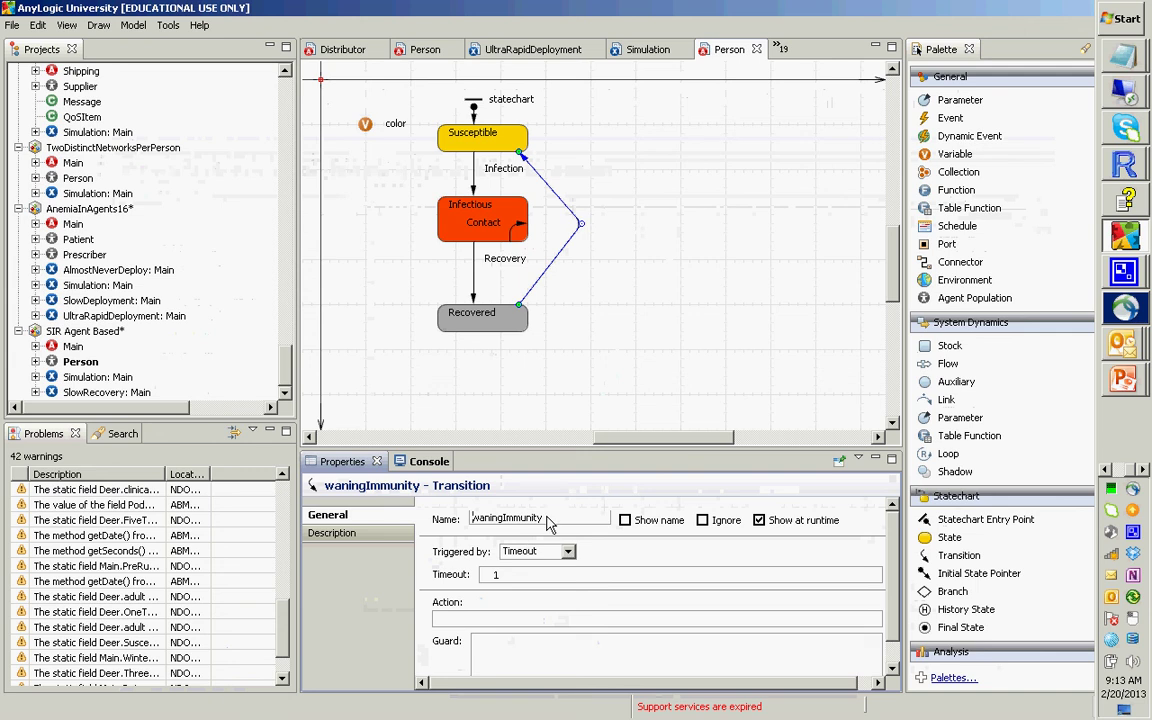
- Show the waningImmunity transition's name on the diagram and move the label beside the transition's bend
left_click(624, 524)
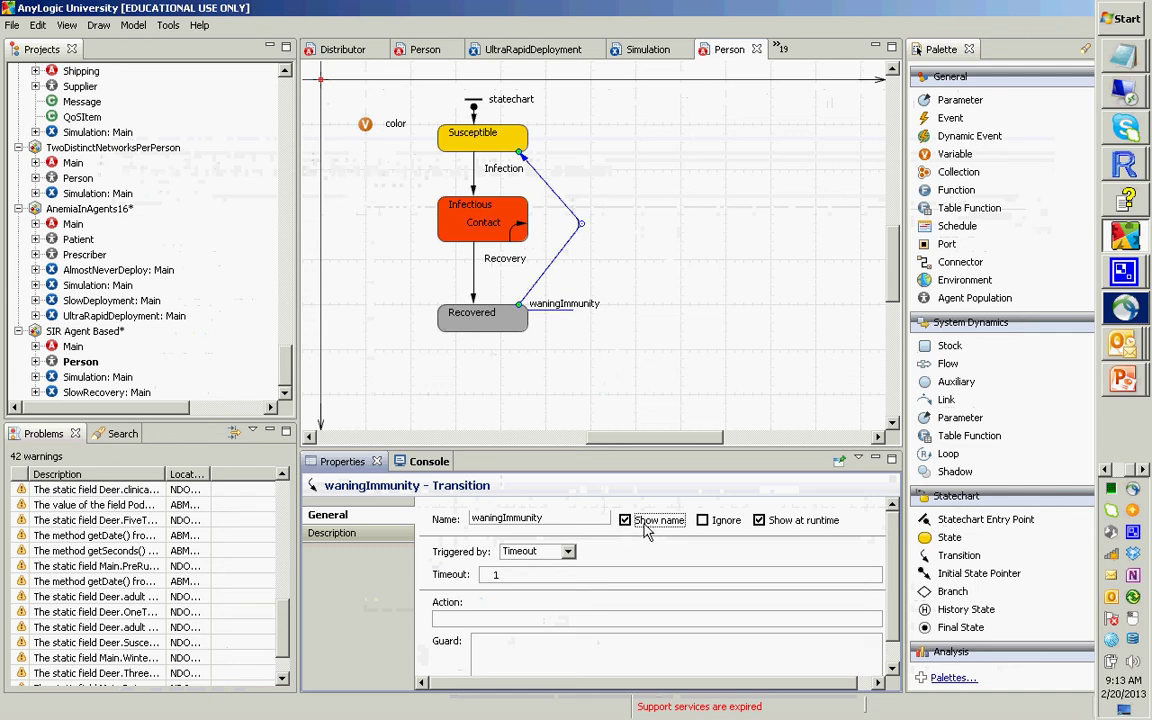
left_click(575, 219)
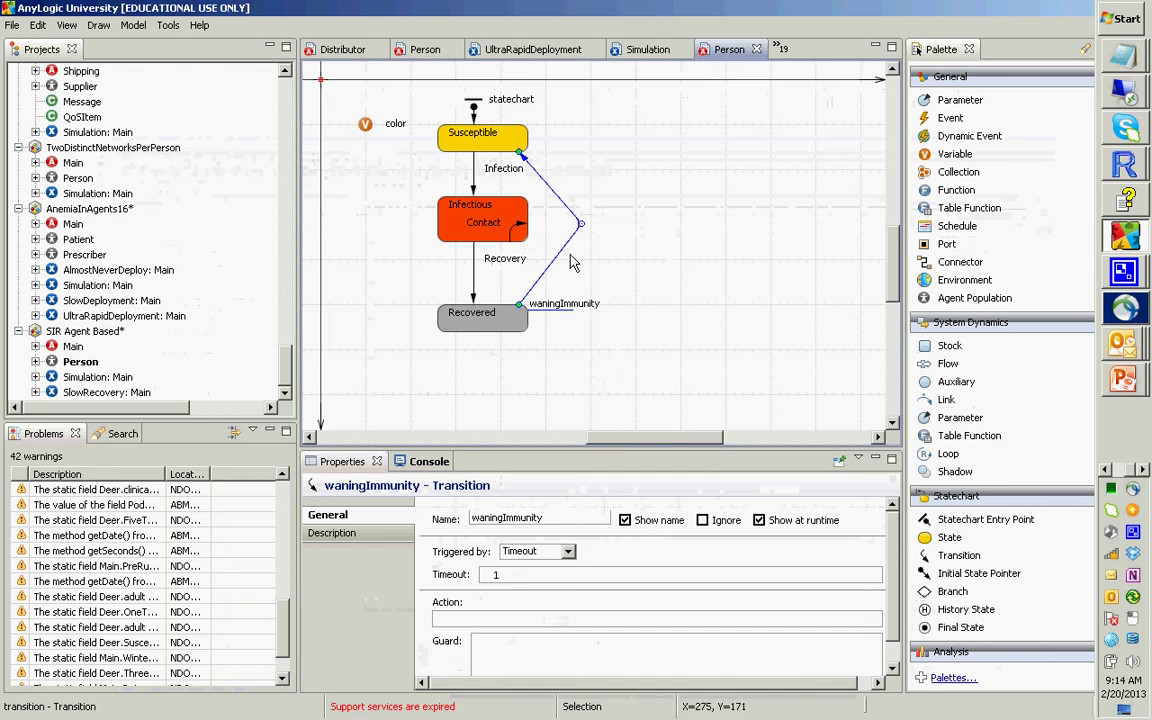
left_click_drag(568, 310, 626, 229)
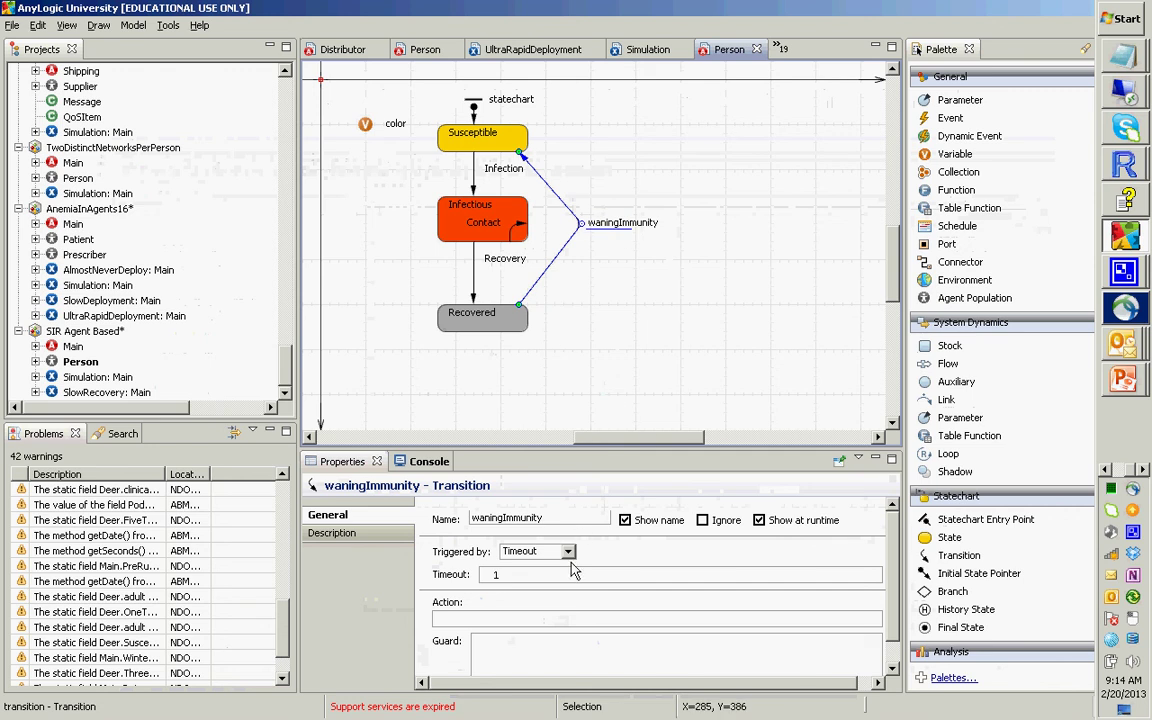
- Keep Timeout as the waningImmunity transition's trigger and set the timeout to 100
key("alt+Tab")
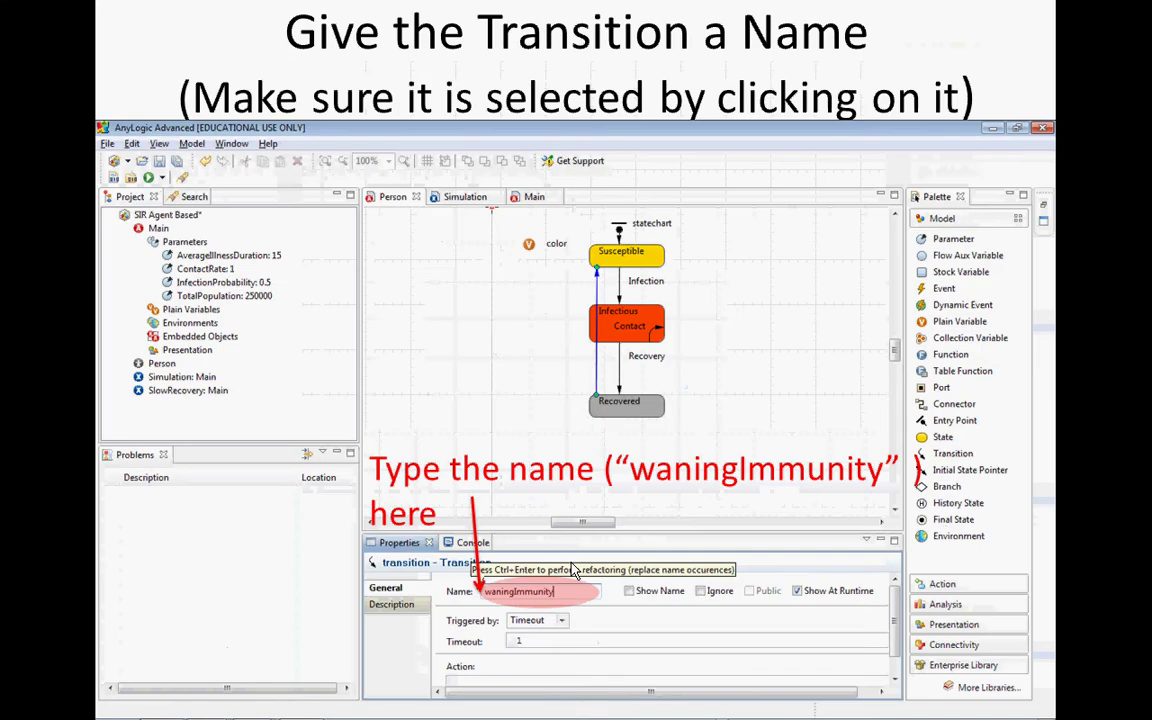
key("Left")
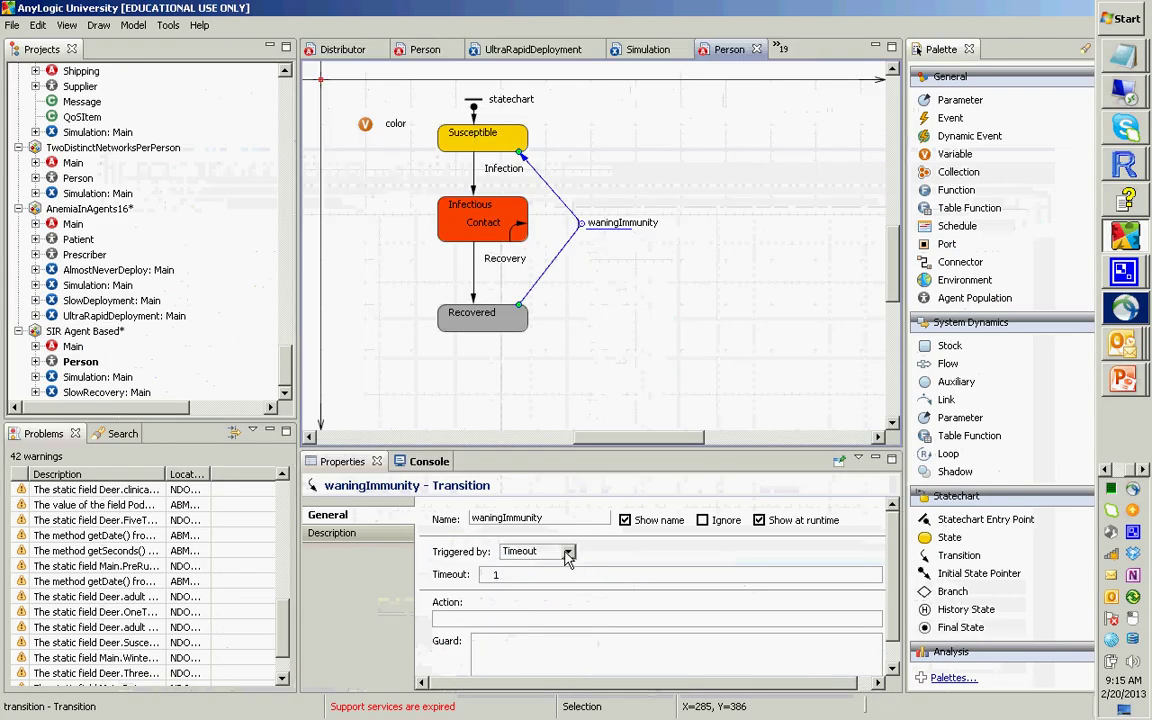
left_click(564, 552)
left_click(578, 566)
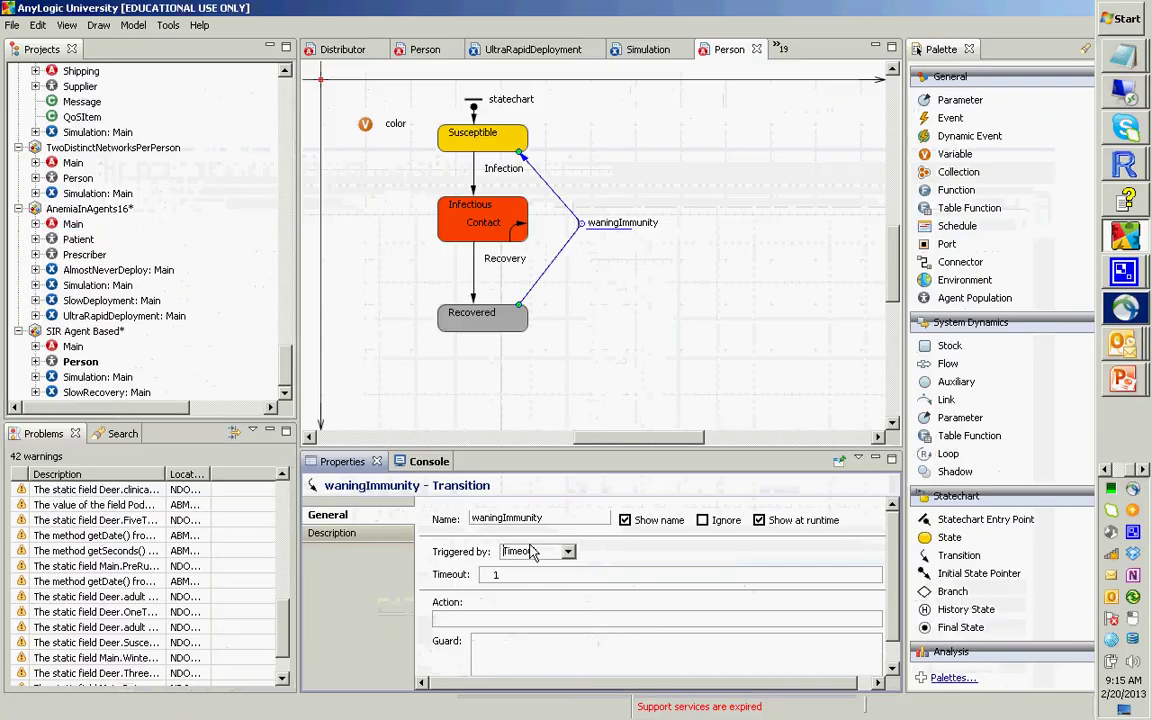
left_click(535, 577)
type("00")
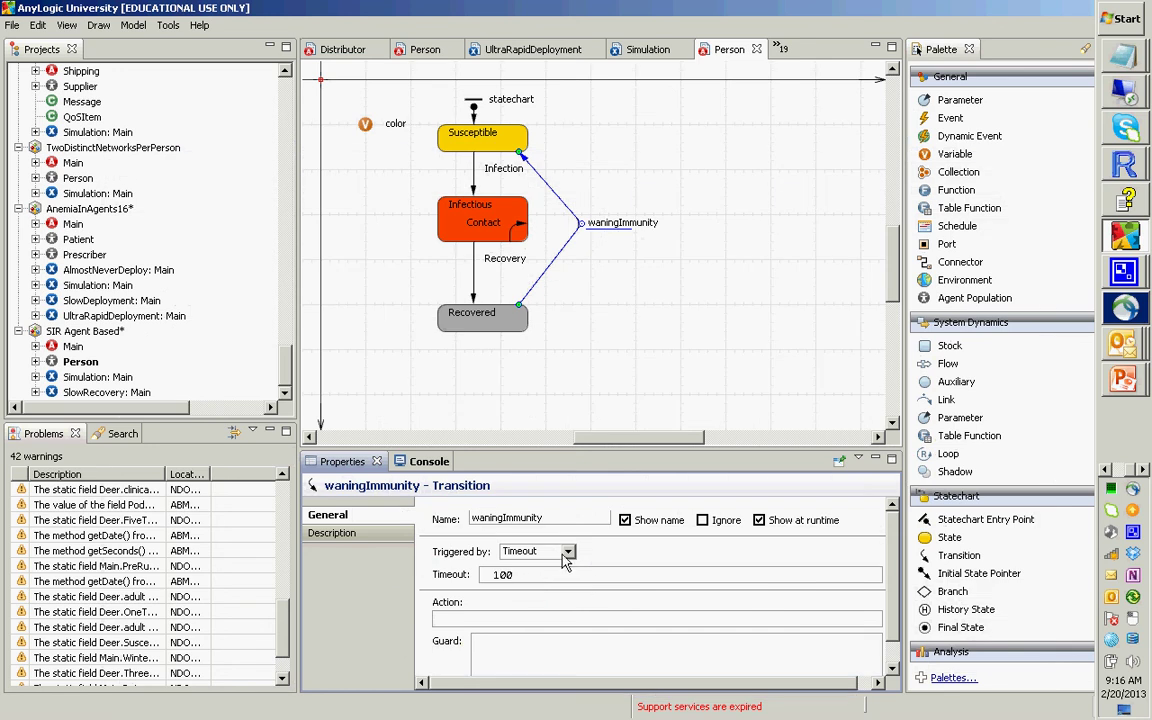
left_click(567, 551)
left_click(572, 565)
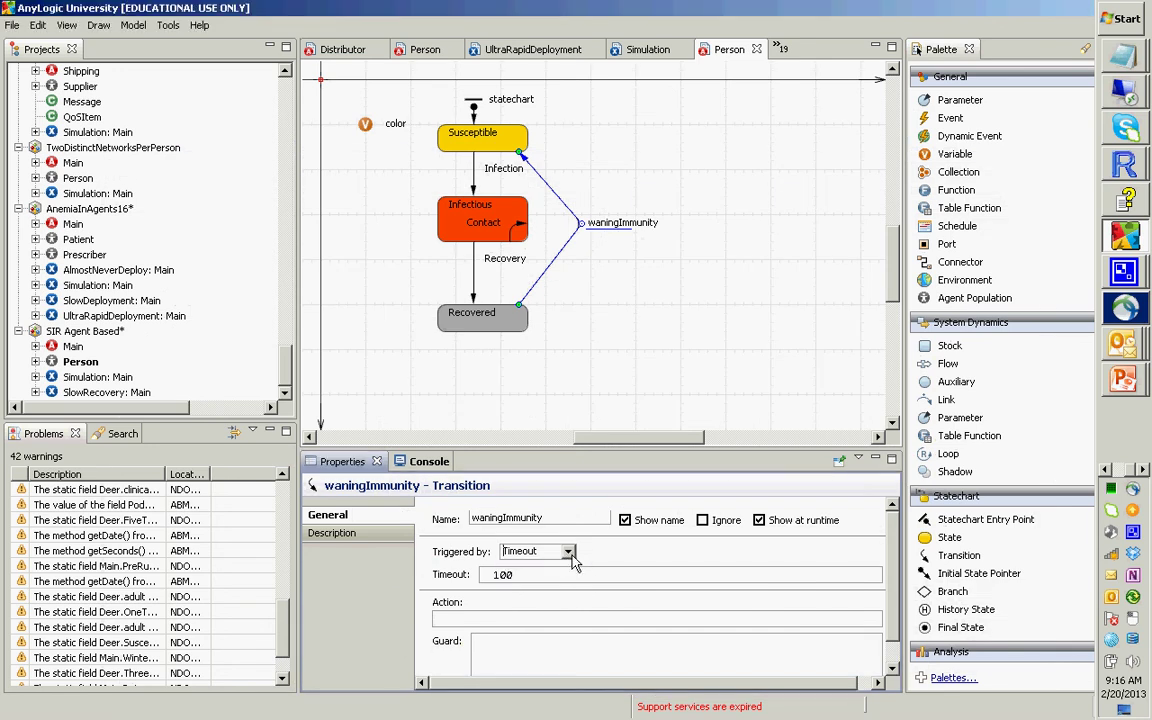
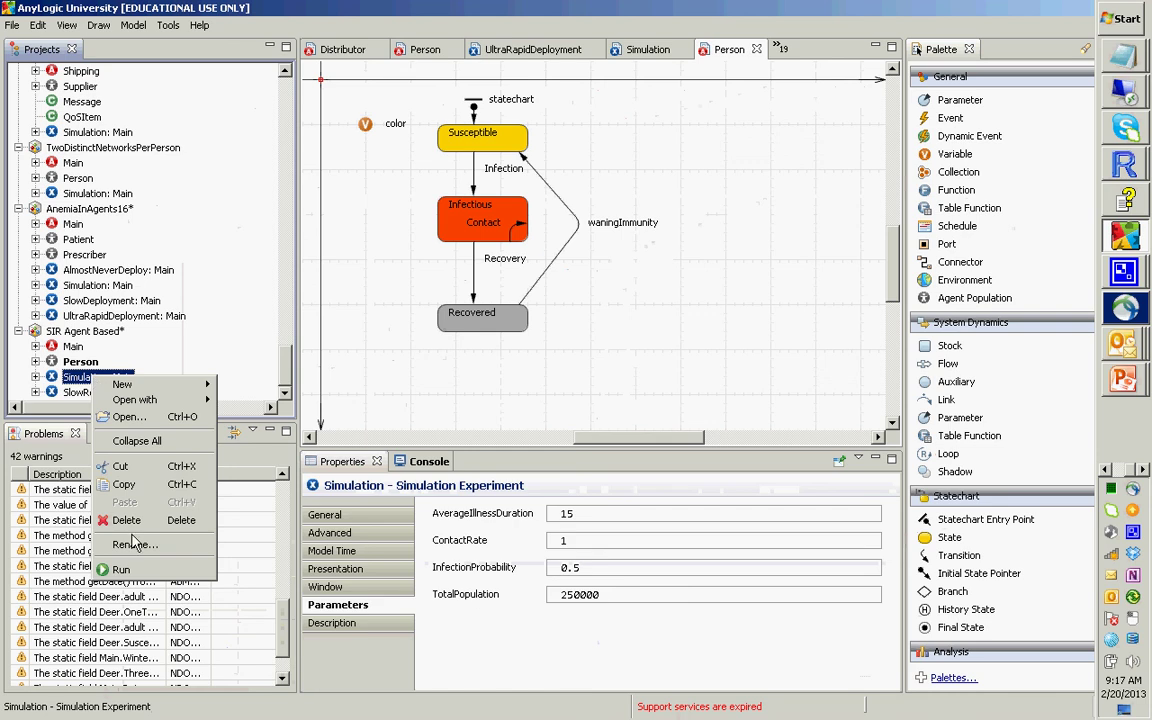
- Run the SIR Agent Based Simulation experiment in Main view with the model time in the status bar, pausing and resuming it once
left_click(121, 569)
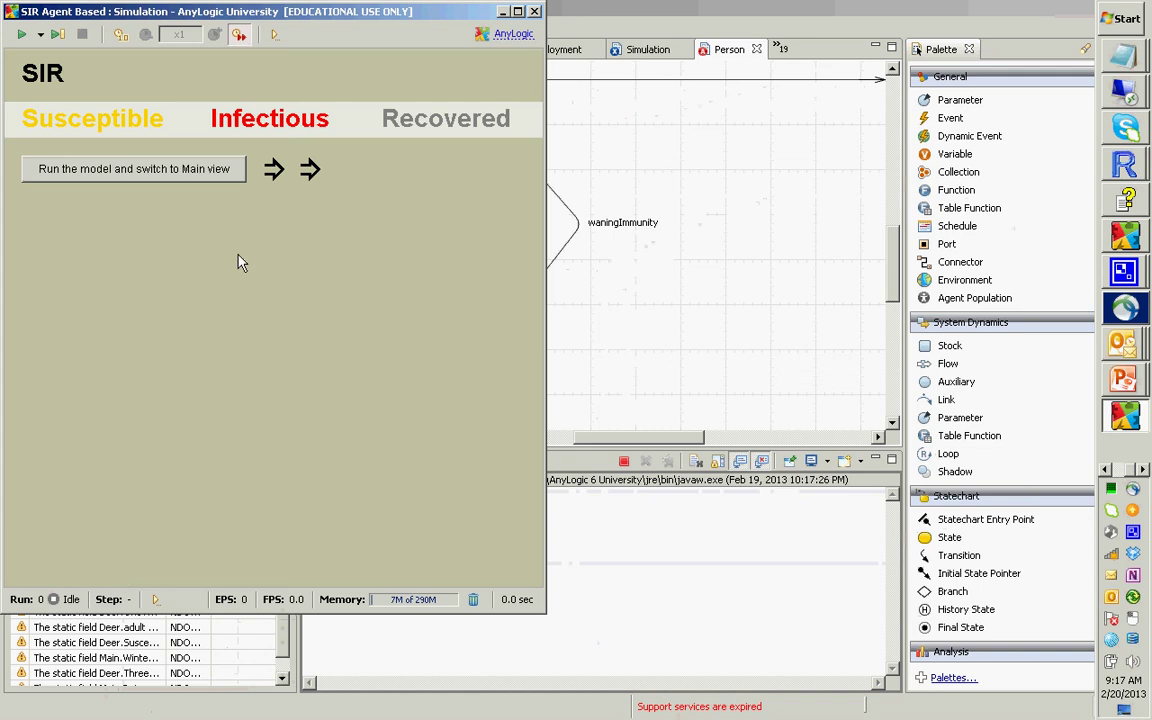
left_click(220, 170)
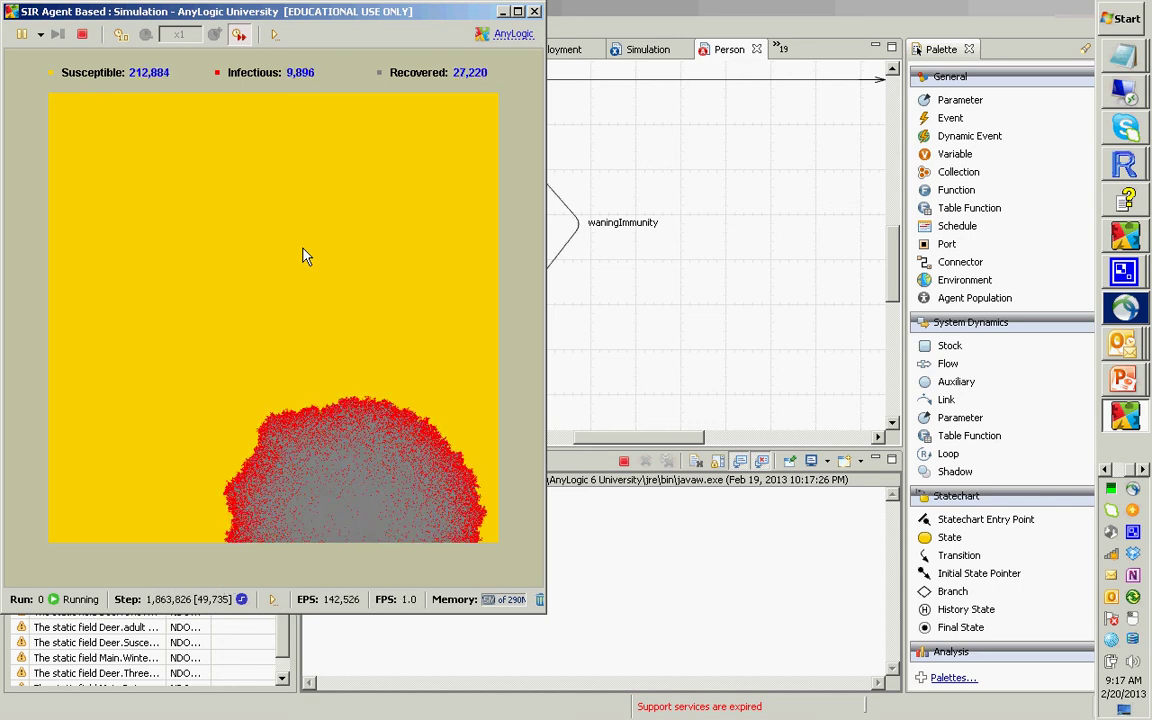
left_click(273, 600)
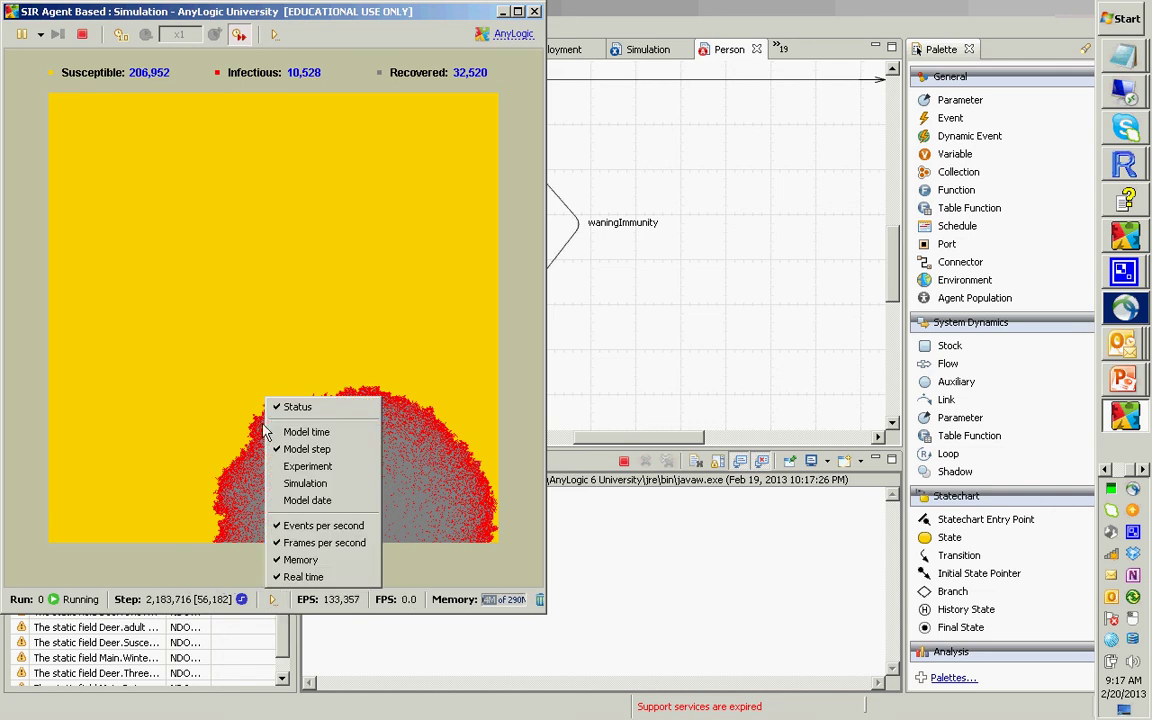
left_click(305, 432)
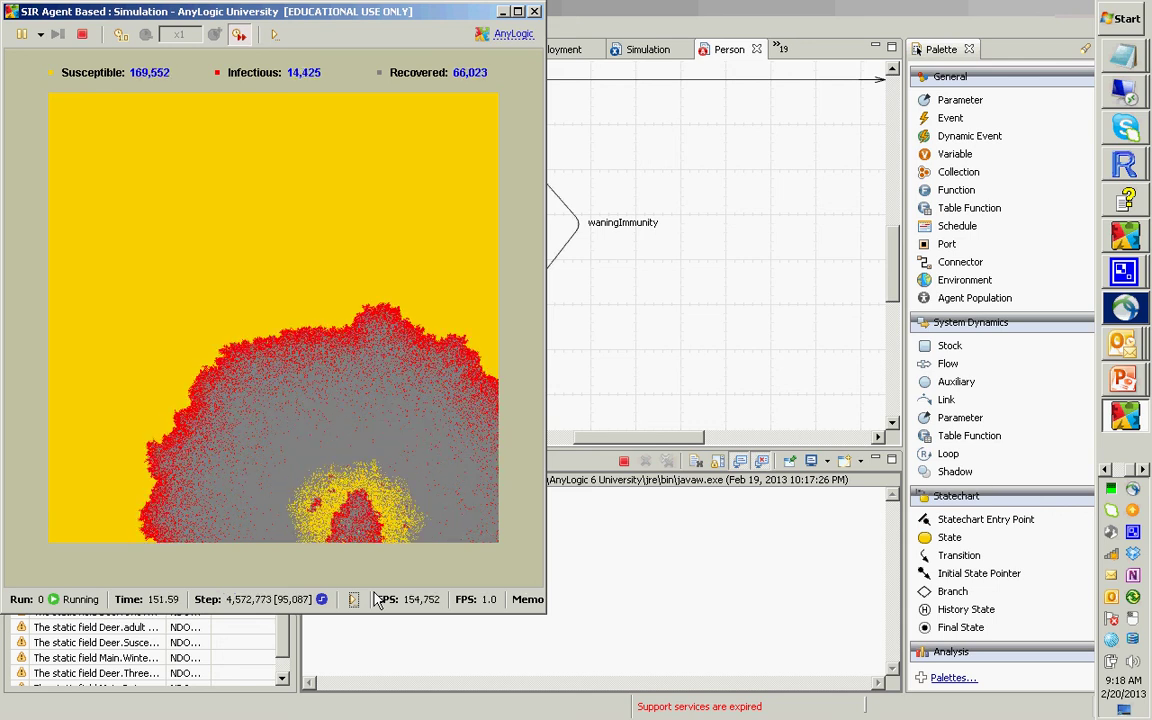
left_click(23, 36)
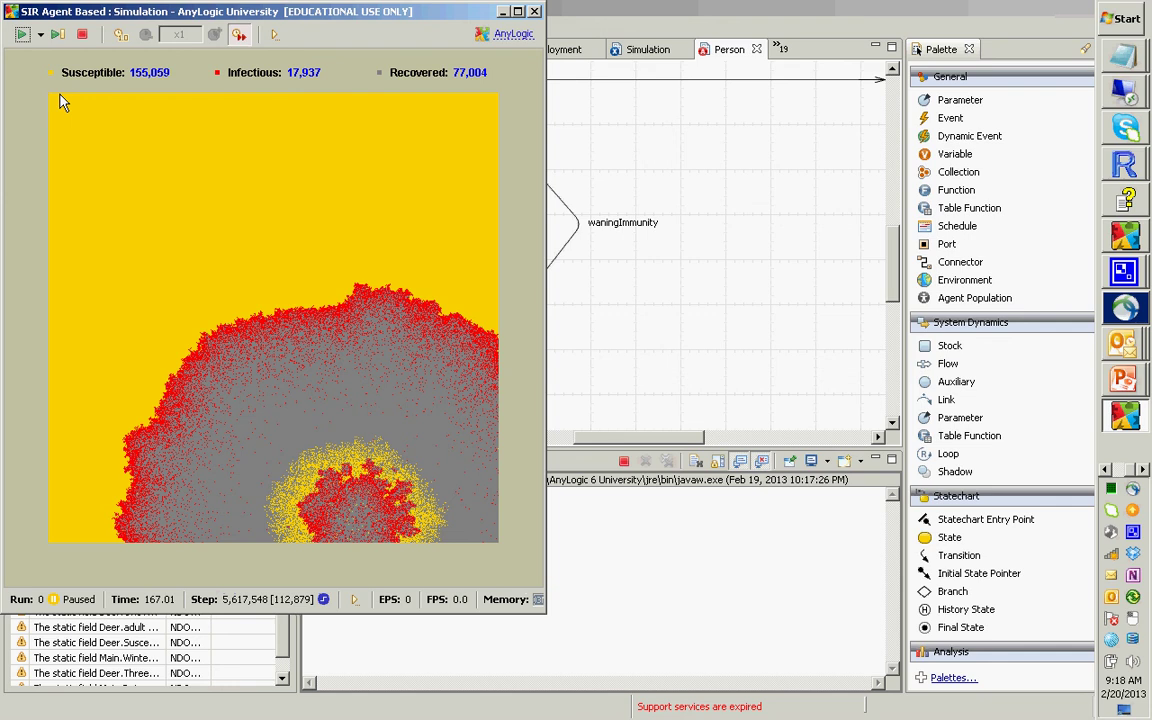
left_click(21, 34)
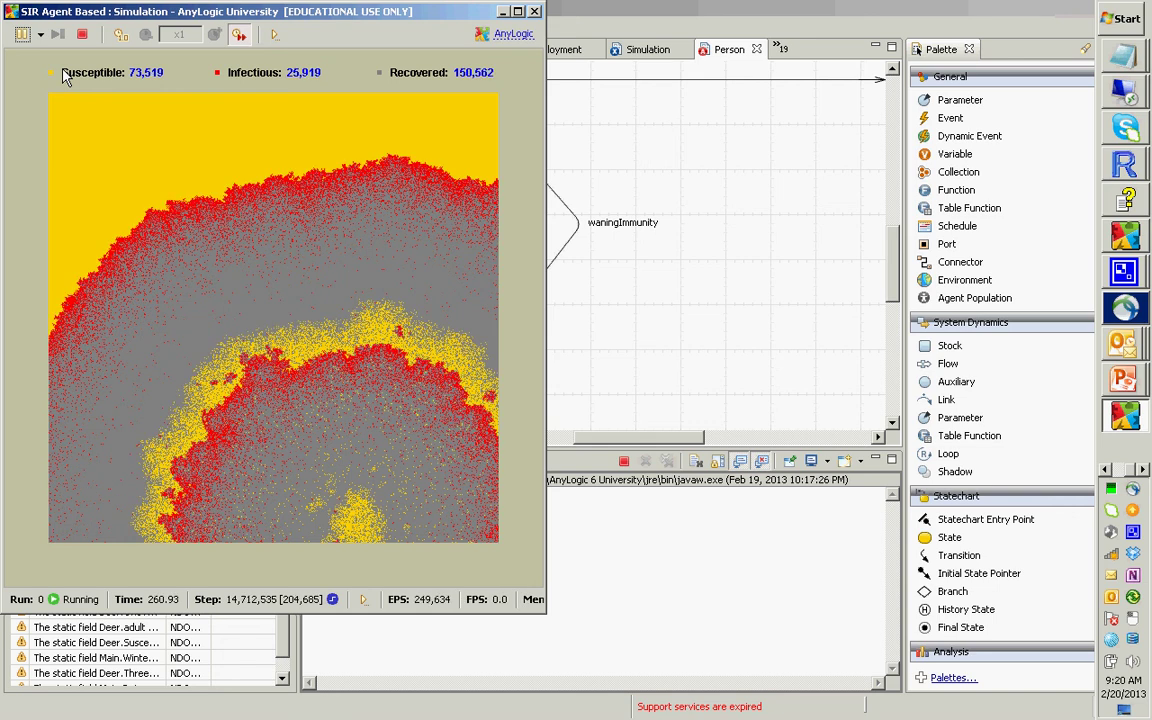
- Examine the Infection and waningImmunity transitions in the Person statechart, and return to the running simulation
key("alt+Tab")
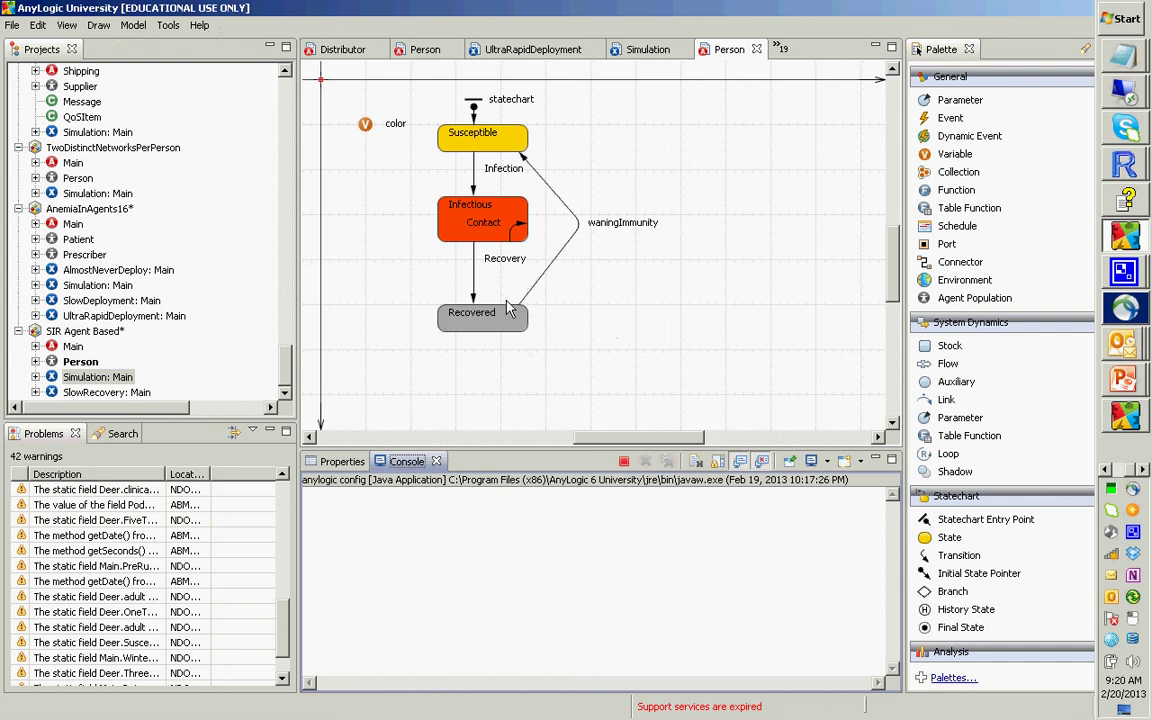
left_click(473, 186)
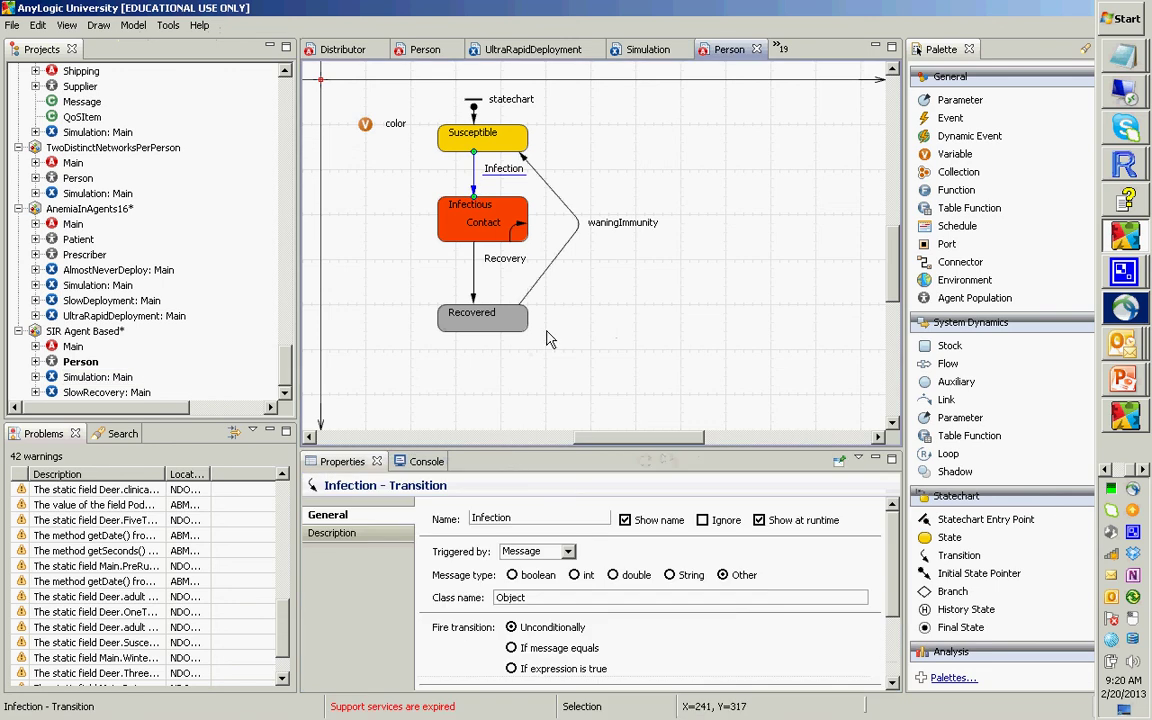
left_click(576, 228)
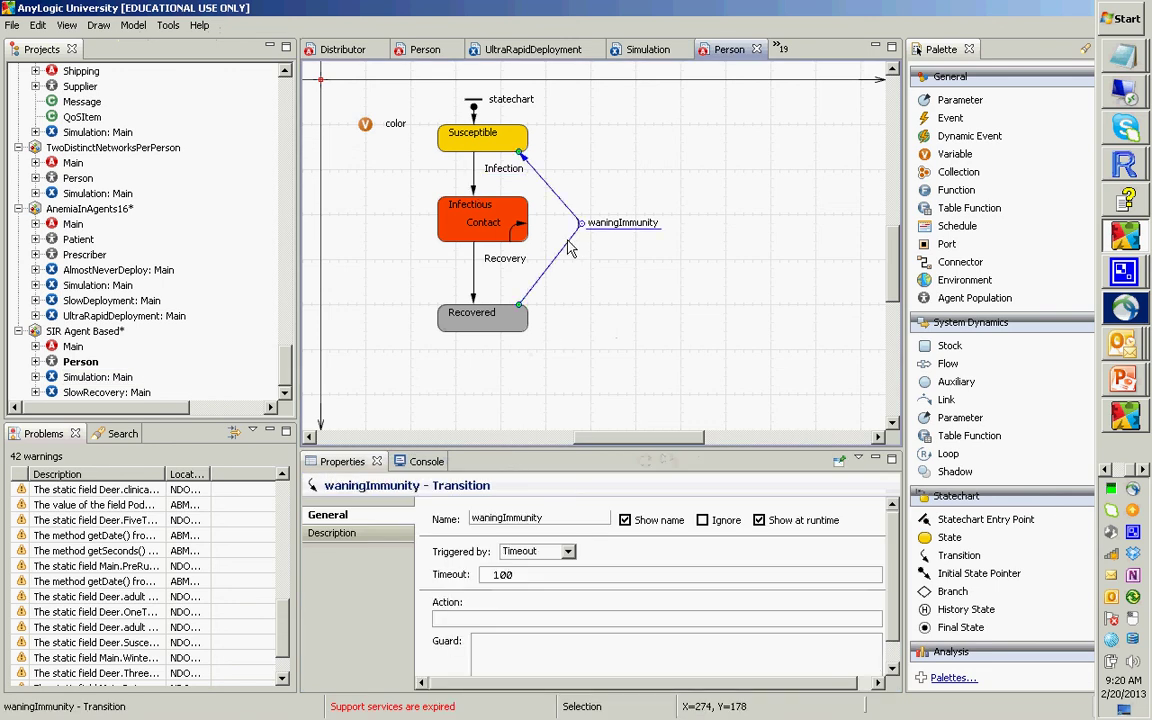
key("alt+Tab")
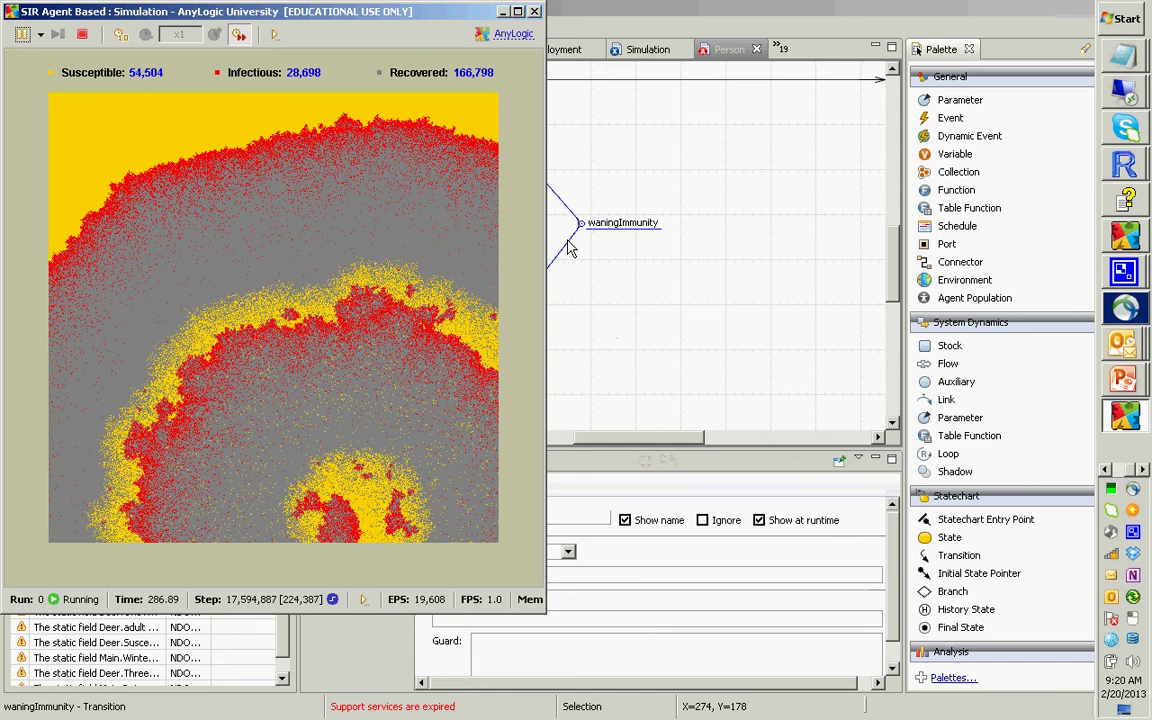
- Compare the Person statechart with the running SIR simulation, and close the simulation window
left_click(568, 241)
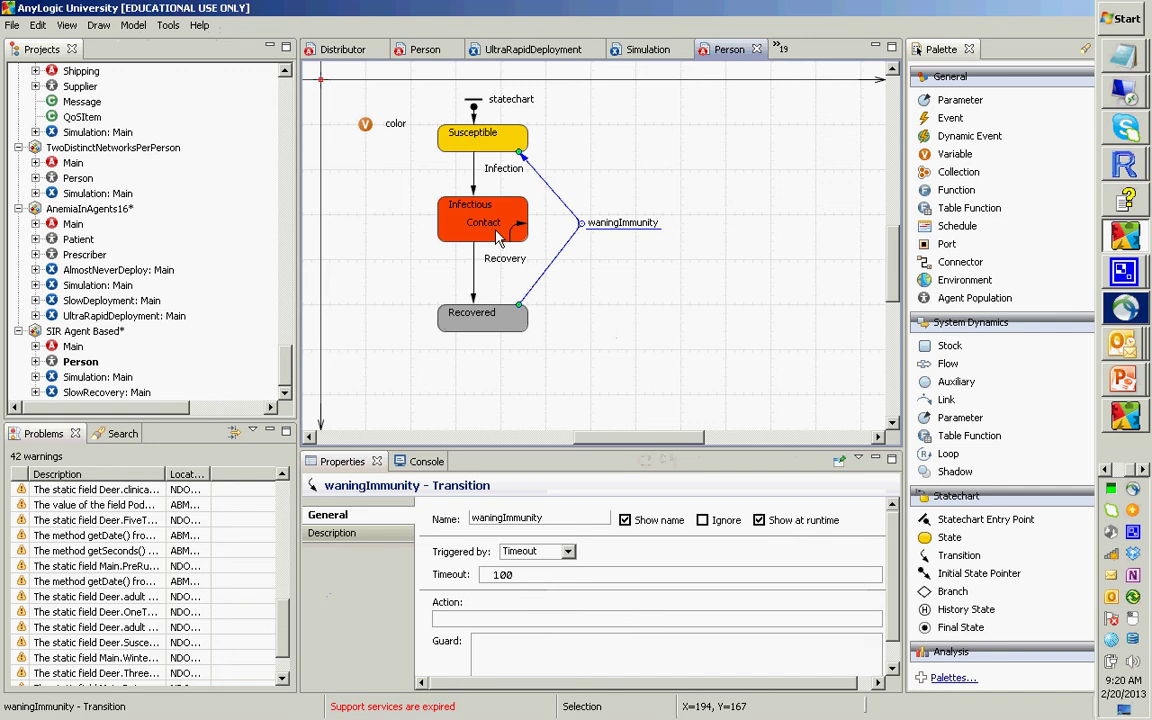
key("alt+Tab")
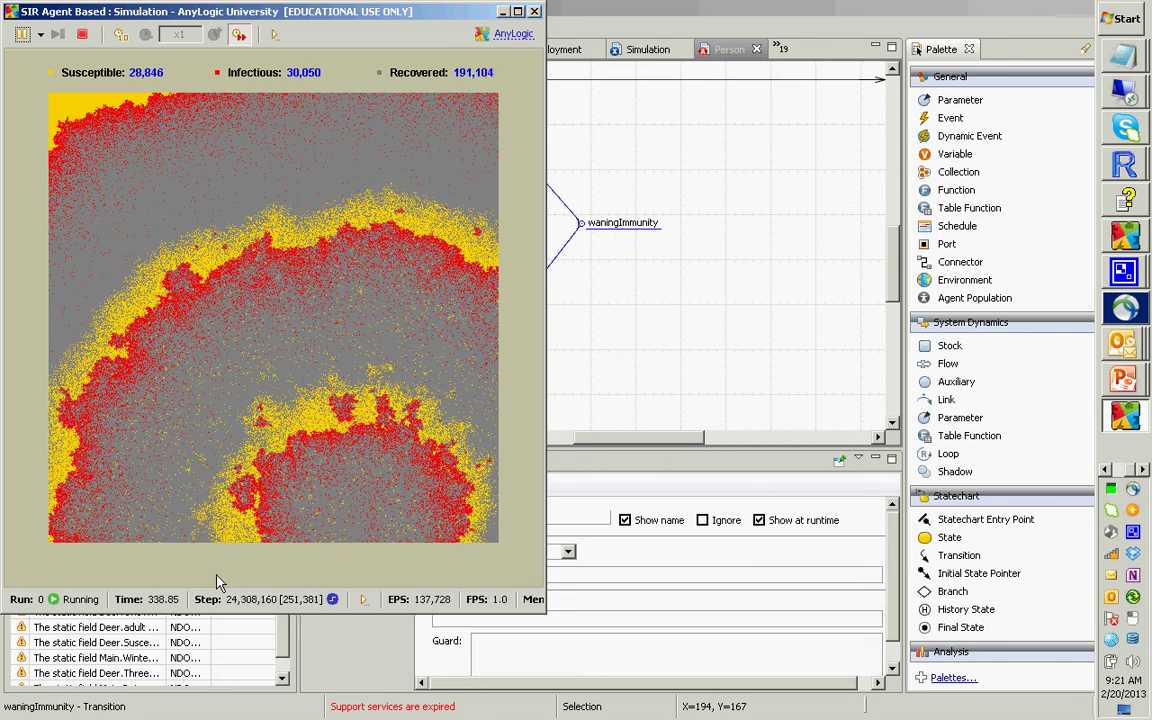
key("alt+F4")
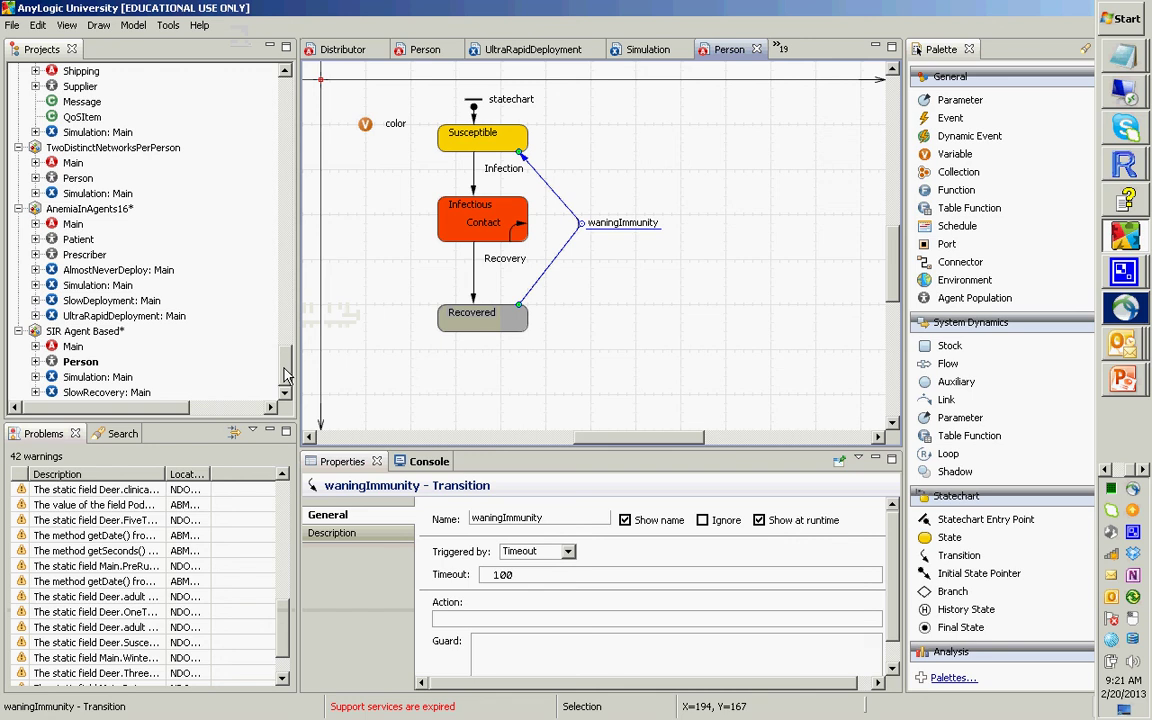
- Open Main of the SIR Agent Based model and examine the dynamic text expression of the Infectious count label
double_click(73, 346)
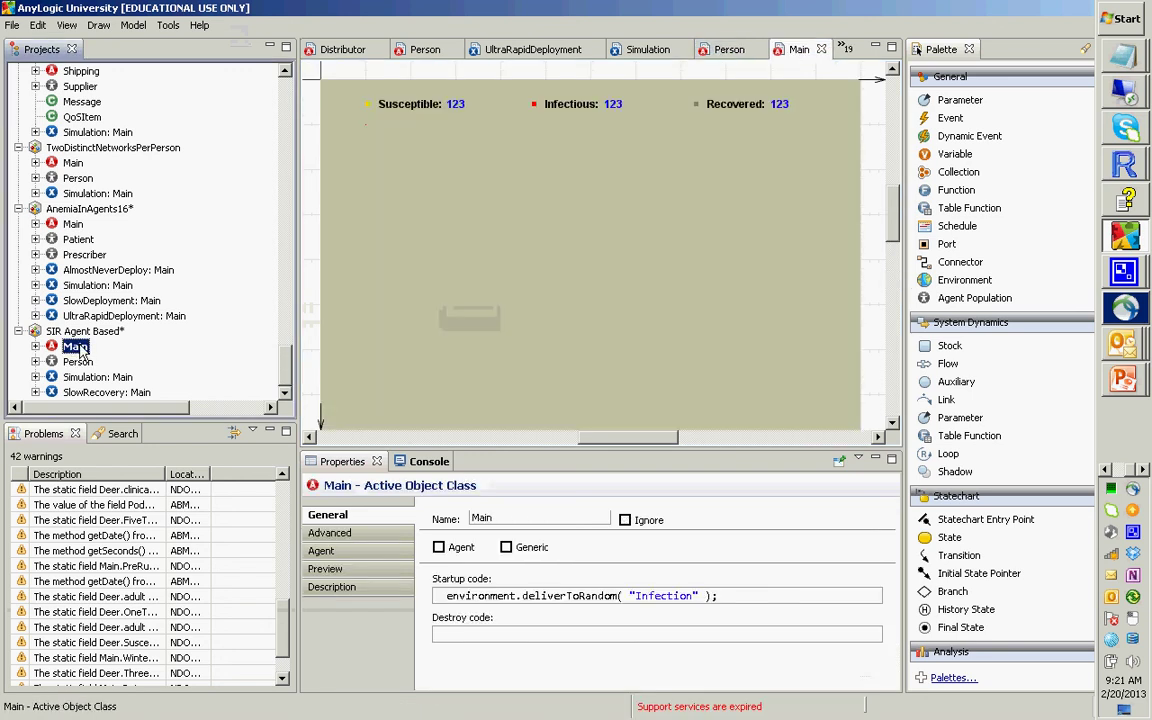
left_click(891, 220)
scroll(893, 227, "down", 3)
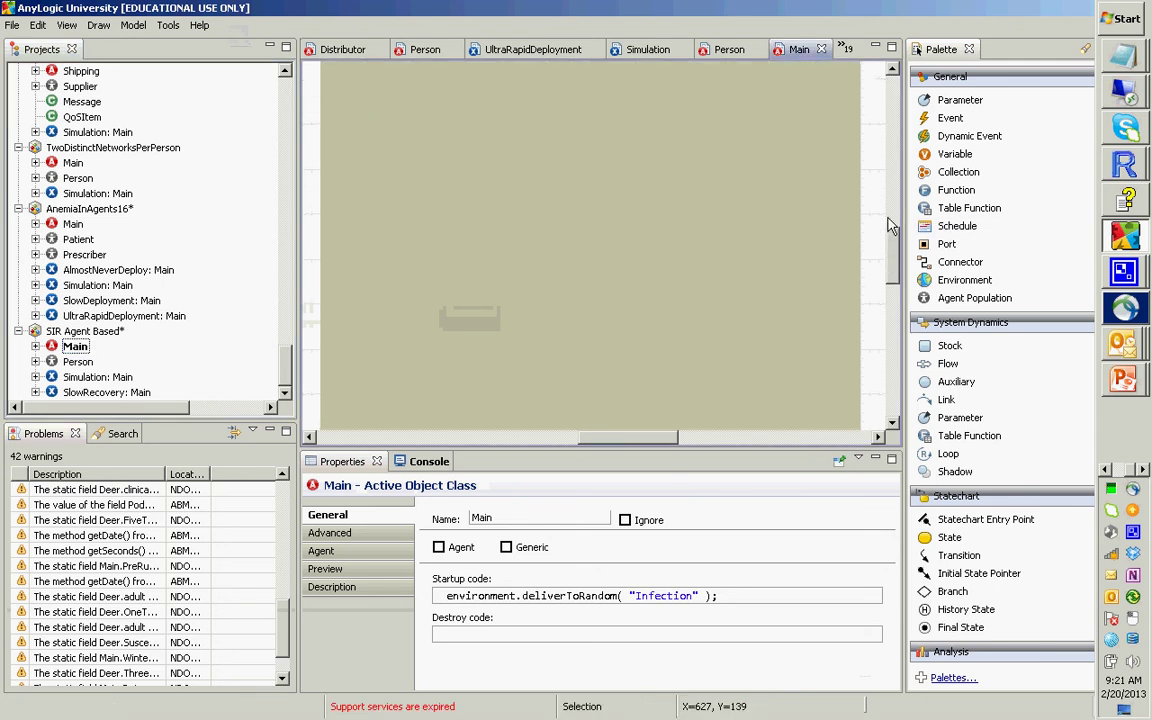
scroll(891, 224, "up", 3)
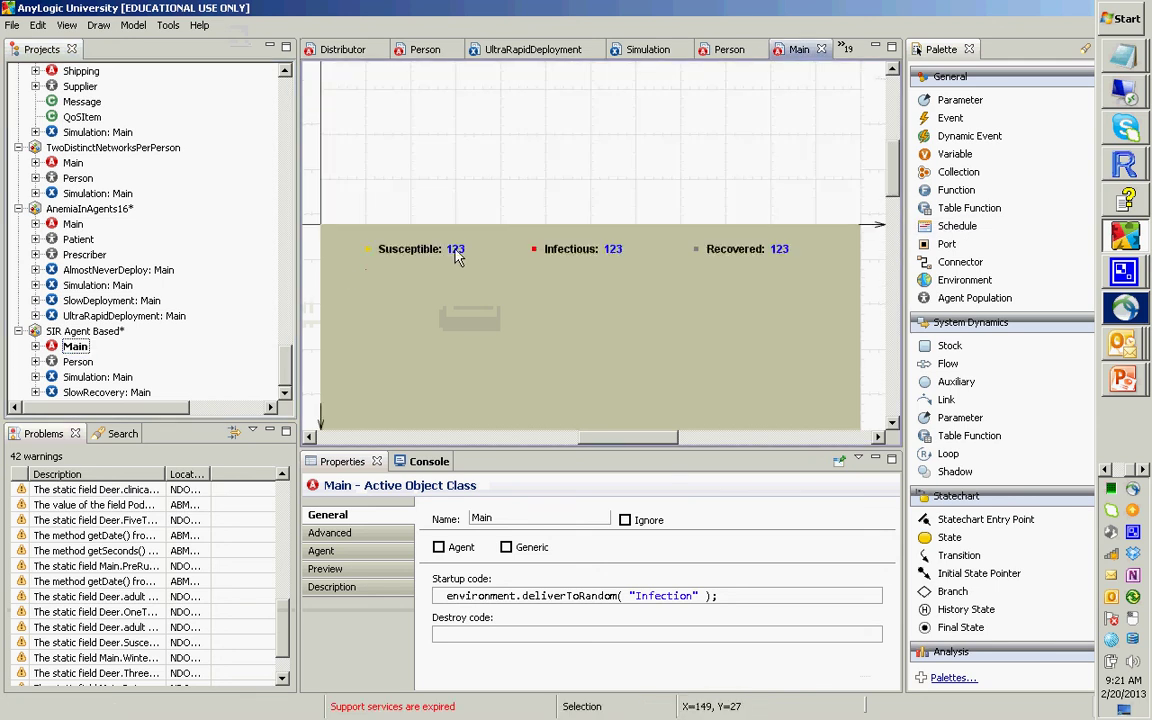
left_click(614, 256)
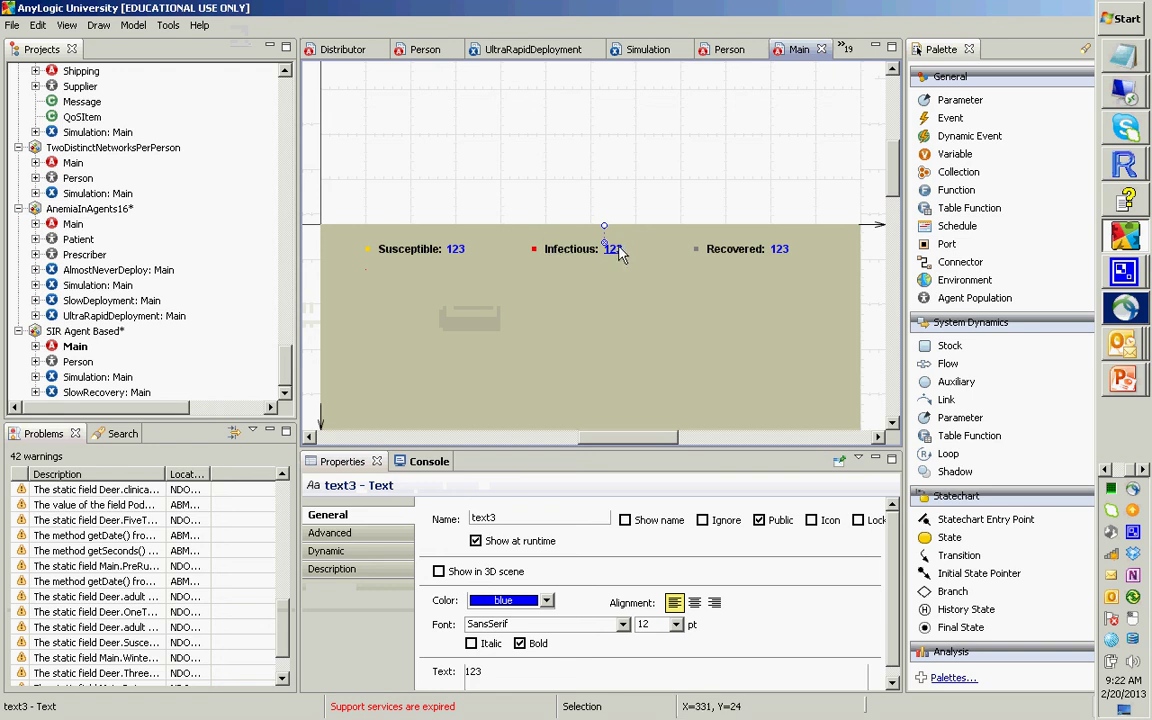
left_click(617, 249)
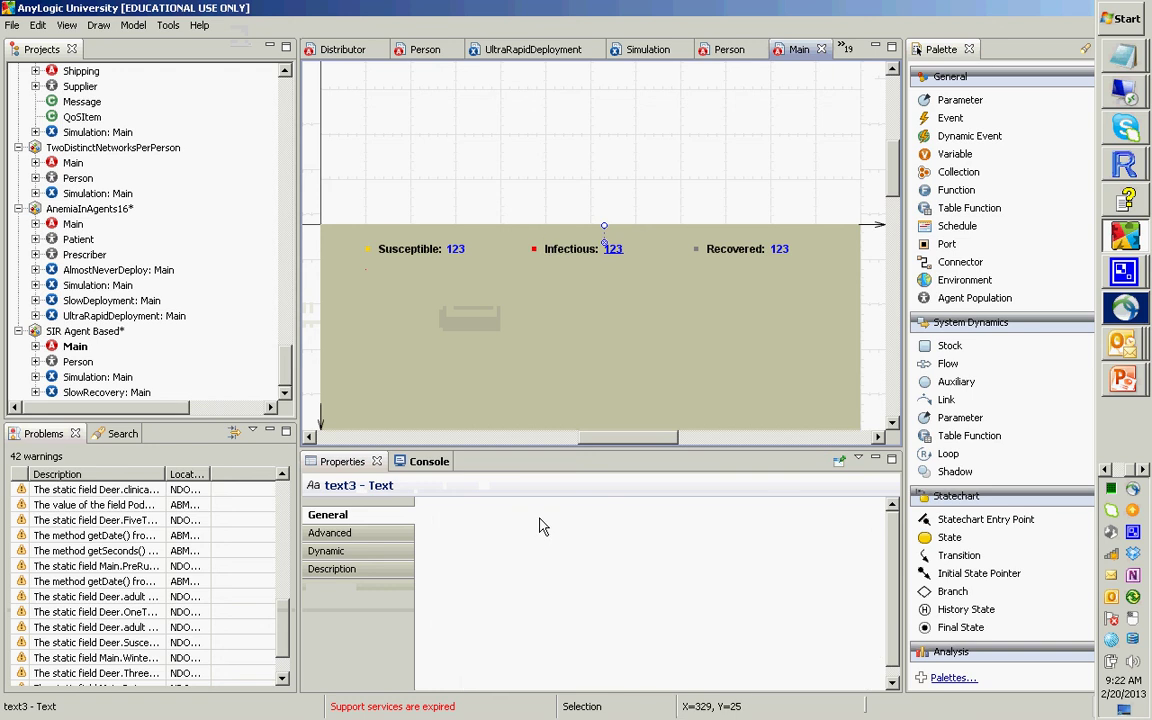
left_click(587, 341)
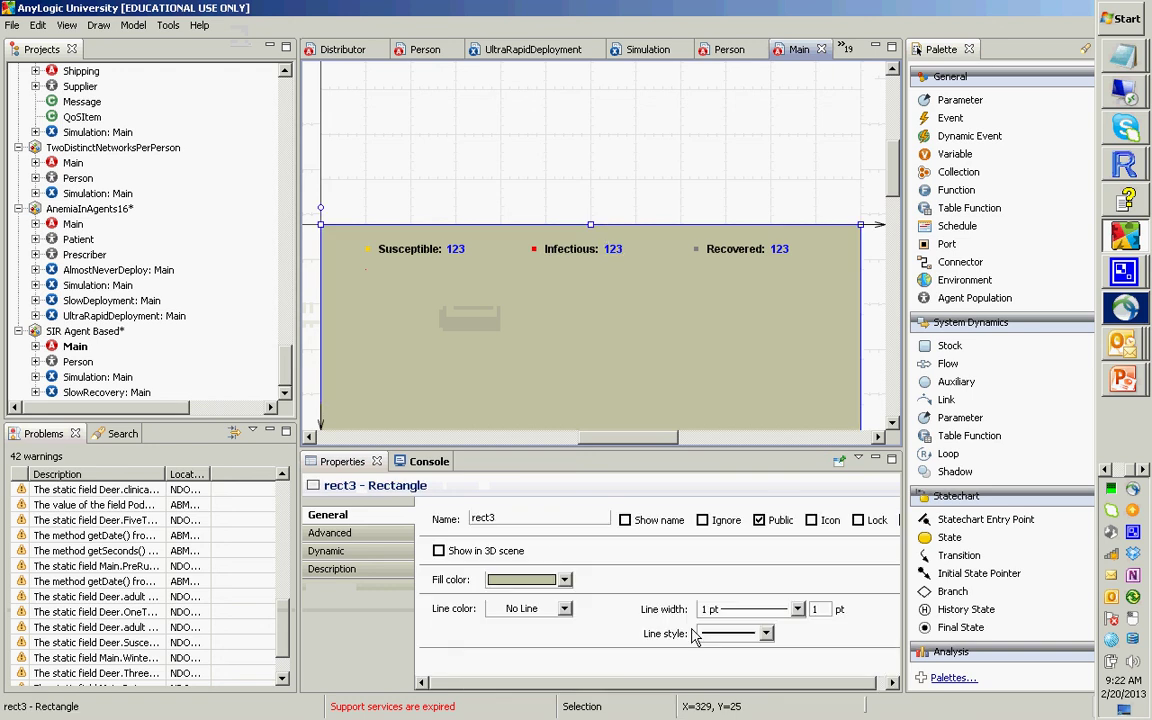
left_click(345, 551)
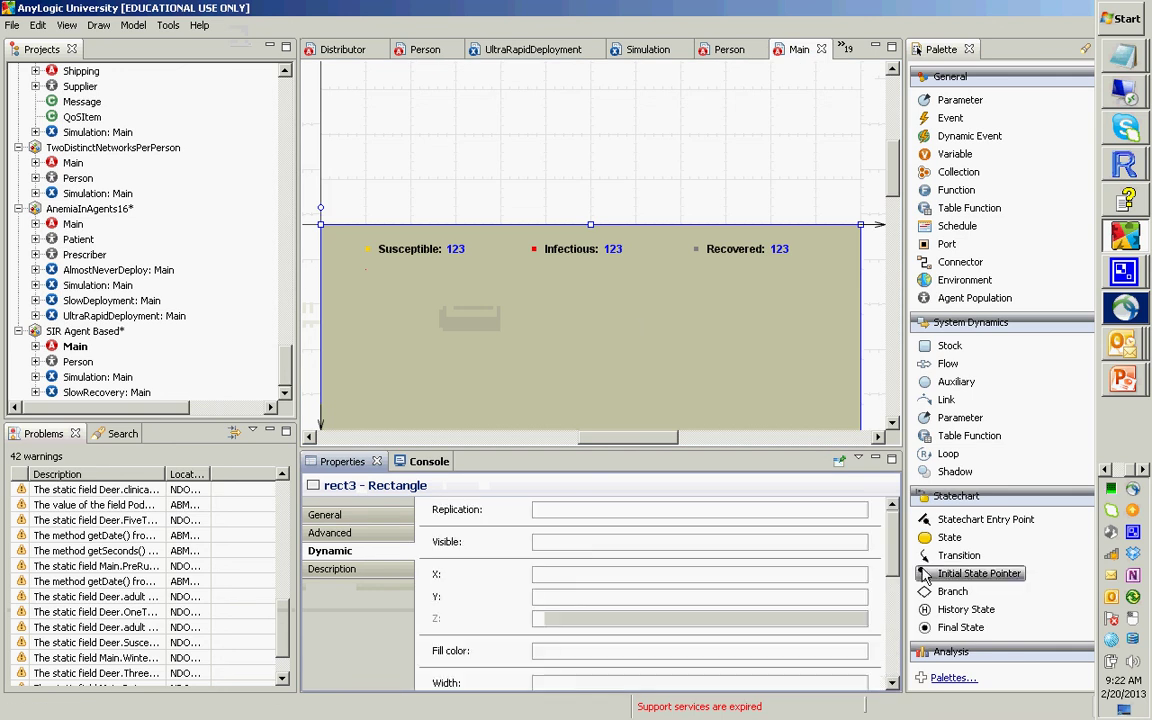
left_click_drag(892, 542, 886, 578)
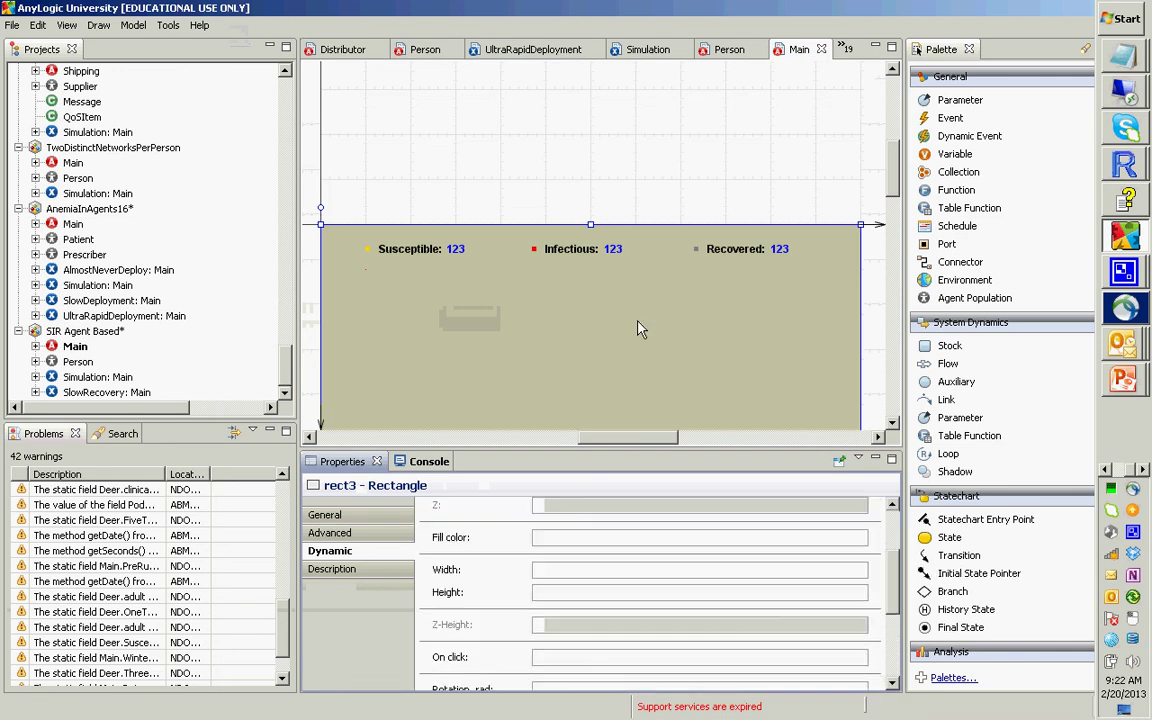
left_click(618, 258)
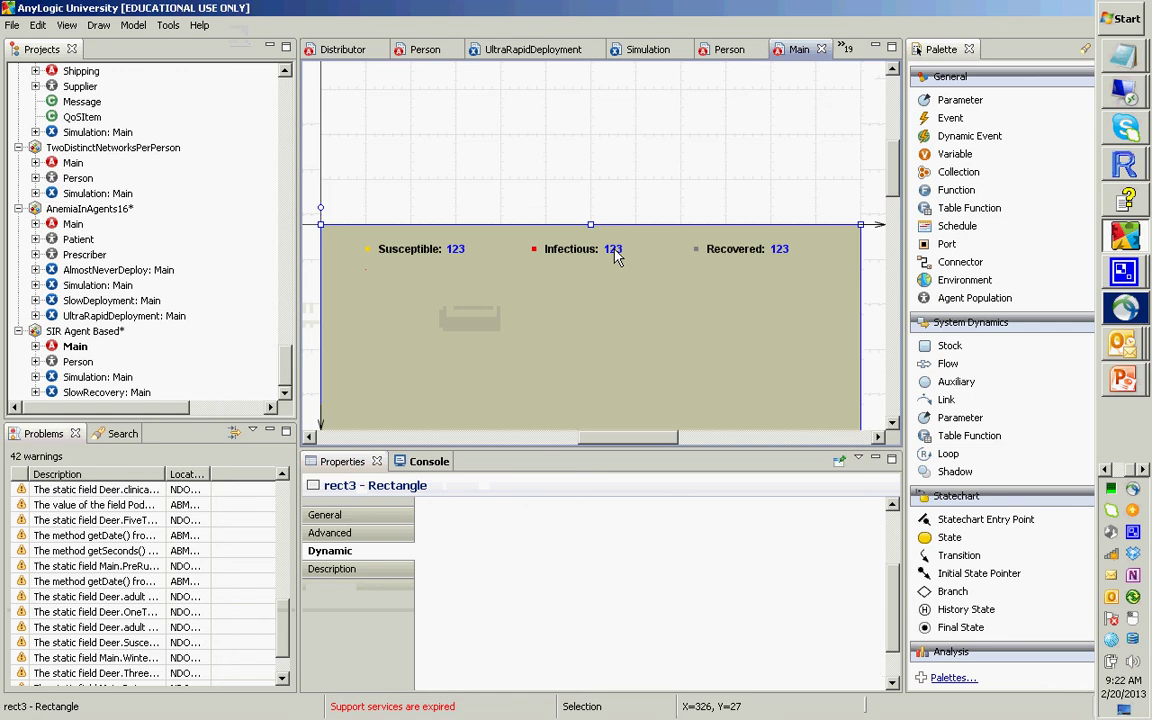
left_click(614, 252)
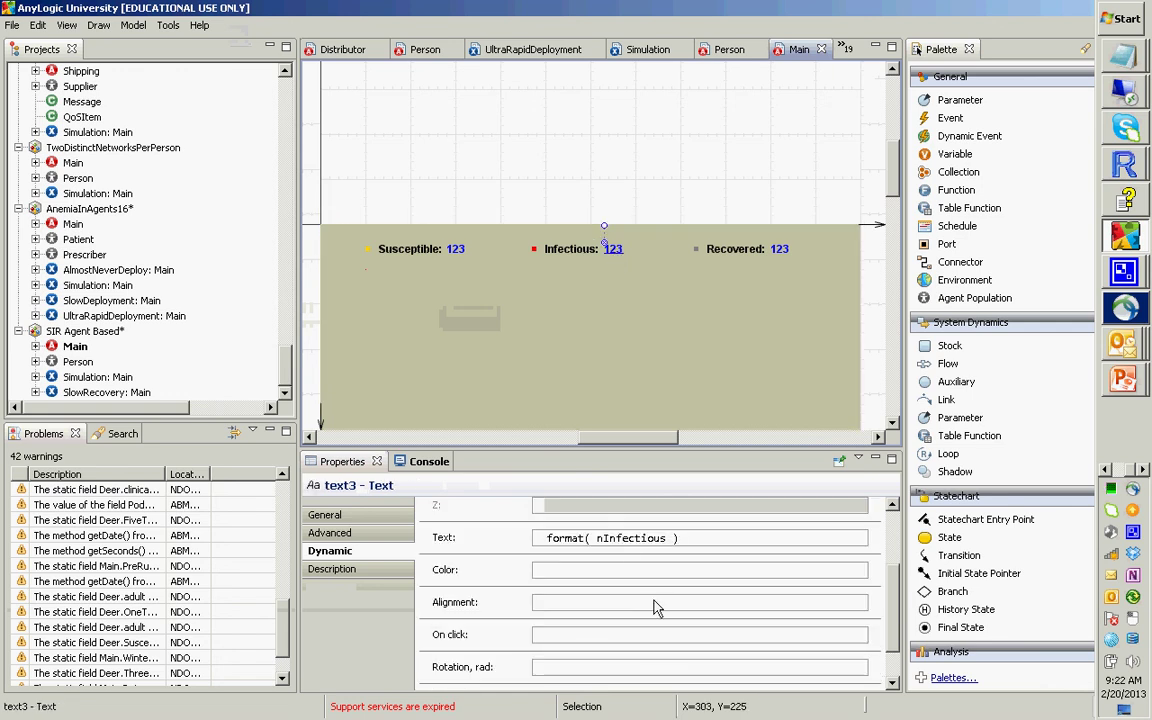
double_click(622, 540)
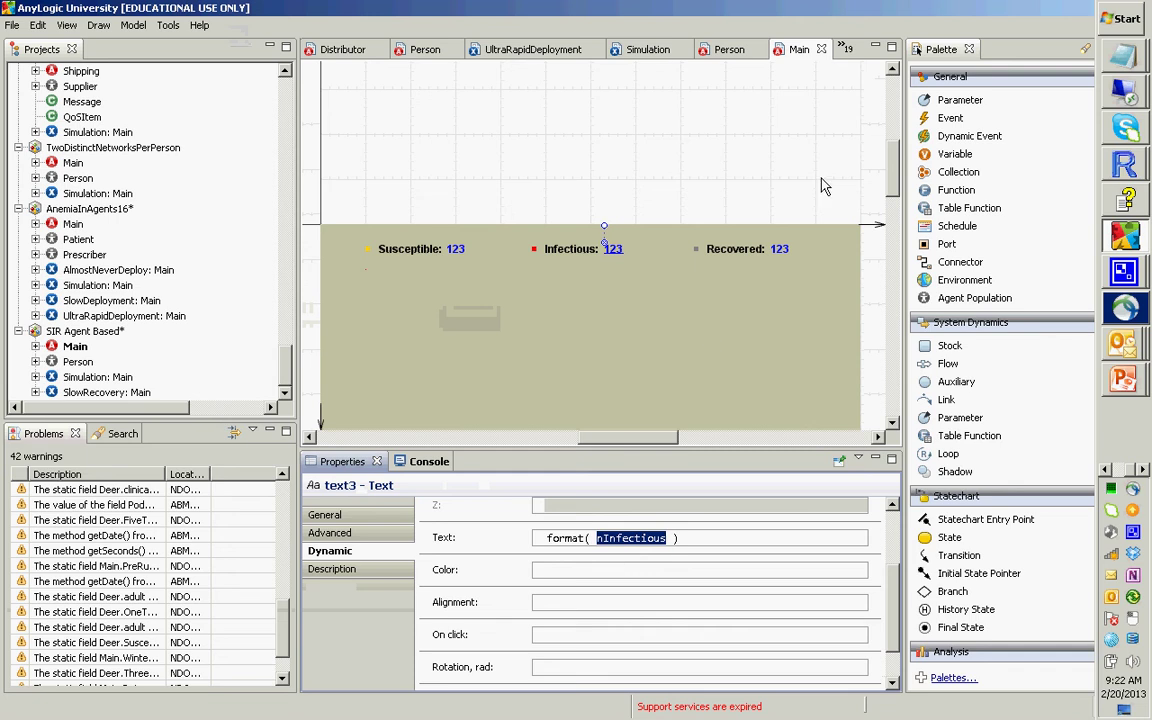
- Dismiss the VPN client window and resize the modelling window so that the whole palette fits on screen
left_click_drag(894, 178, 871, 325)
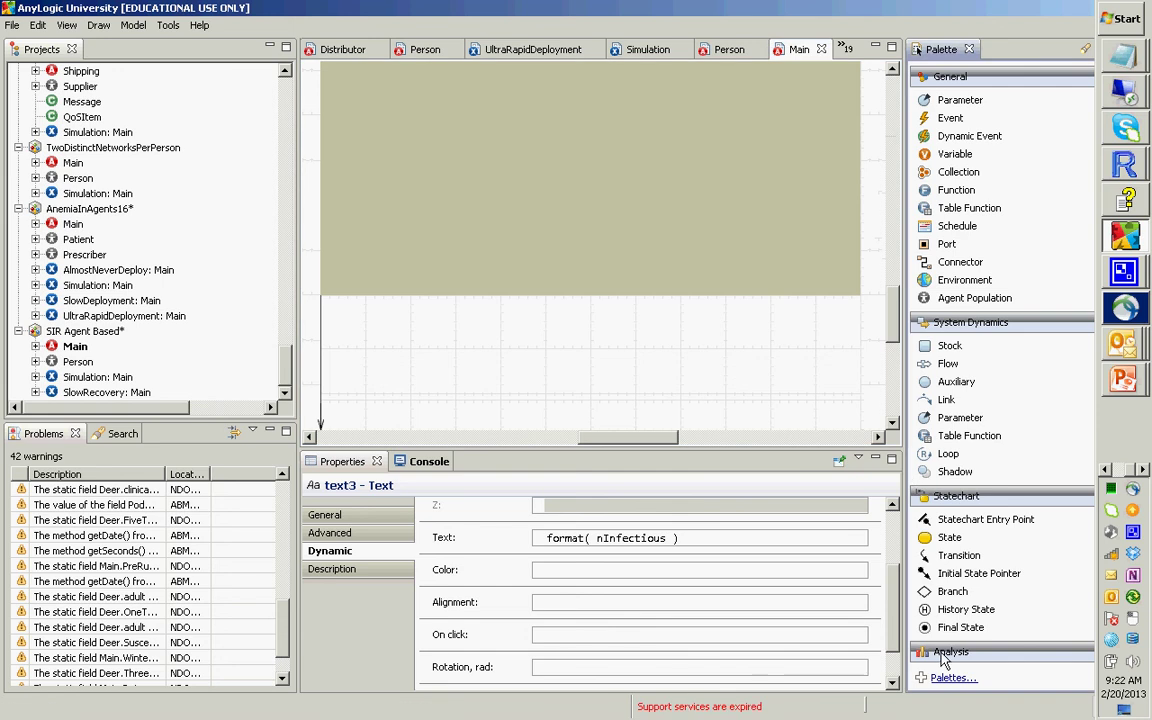
left_click(1125, 310)
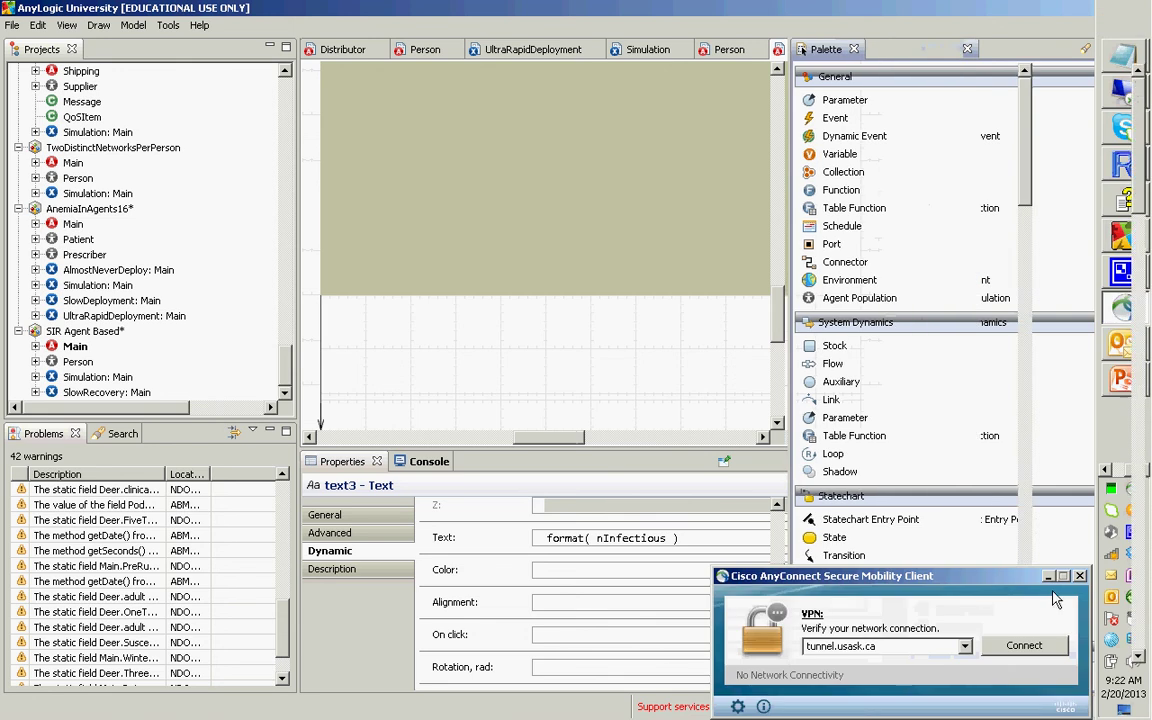
left_click(1079, 576)
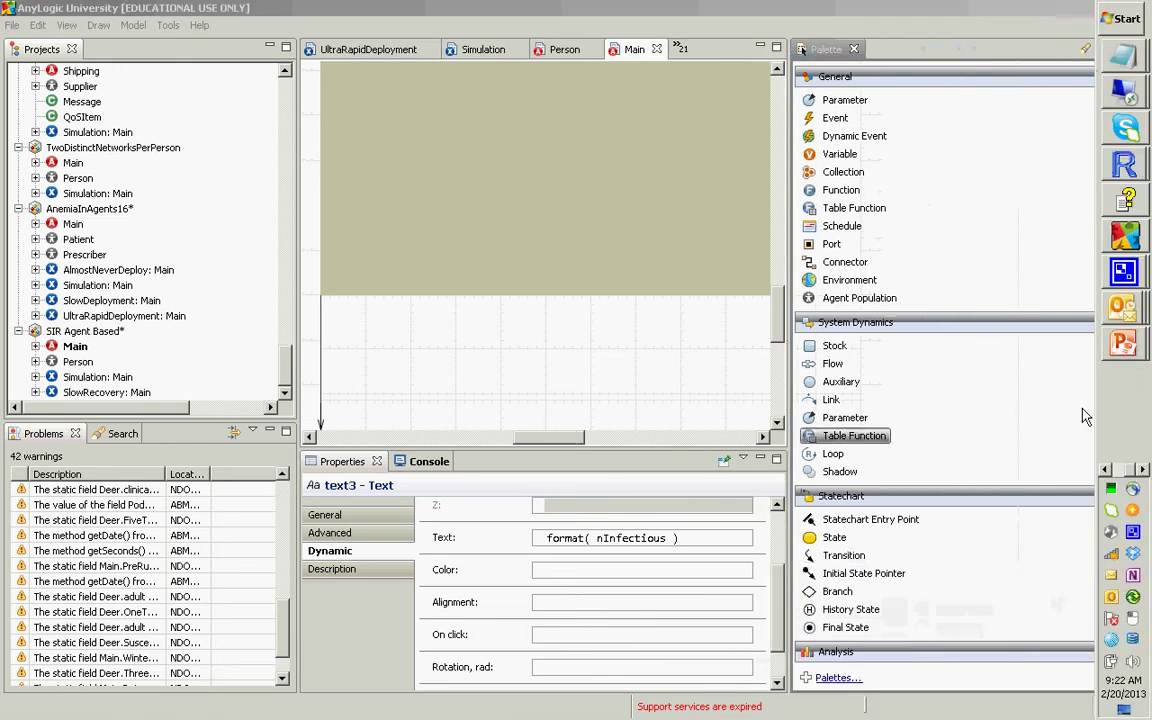
left_click_drag(767, 10, 712, 44)
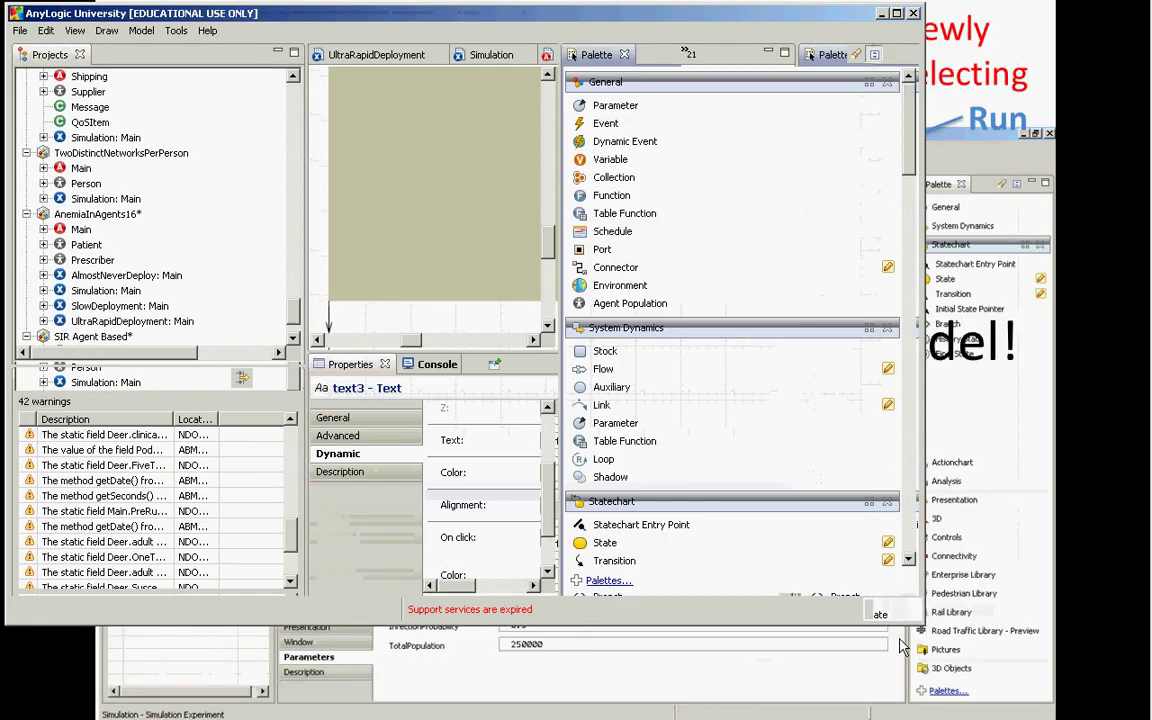
left_click_drag(924, 626, 1018, 710)
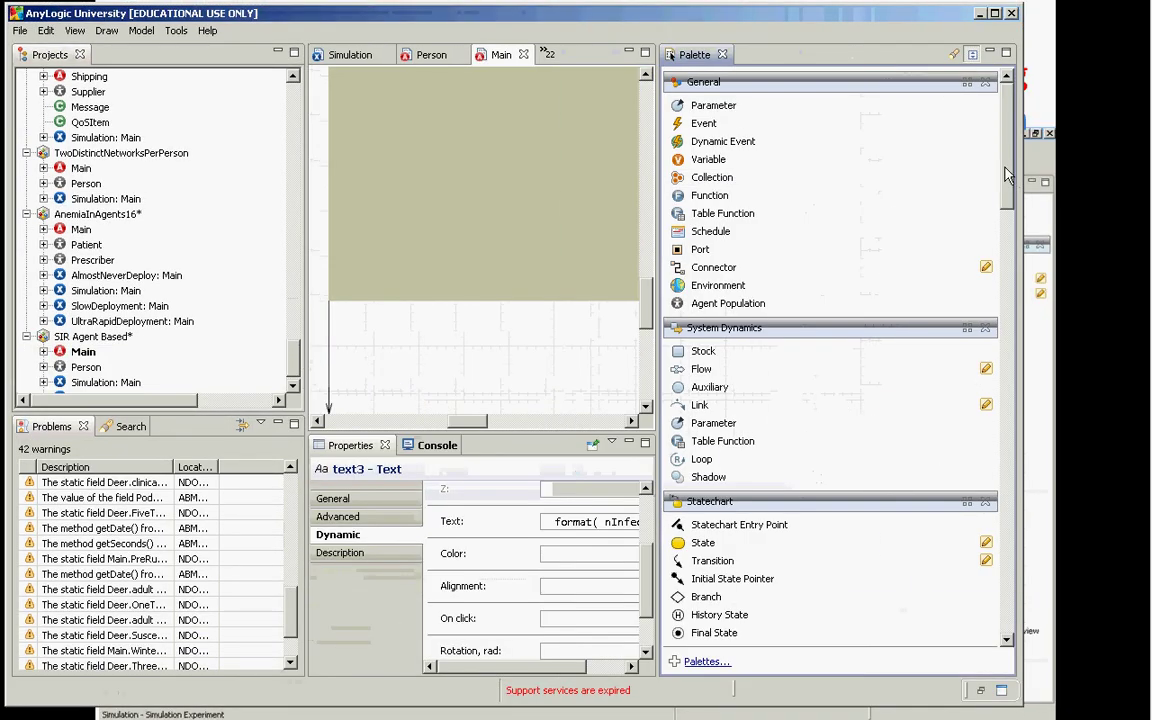
- Place a Time Plot below Main's background rectangle, and stretch it to about the rectangle's width and slightly taller
scroll(1012, 168, "down", 8)
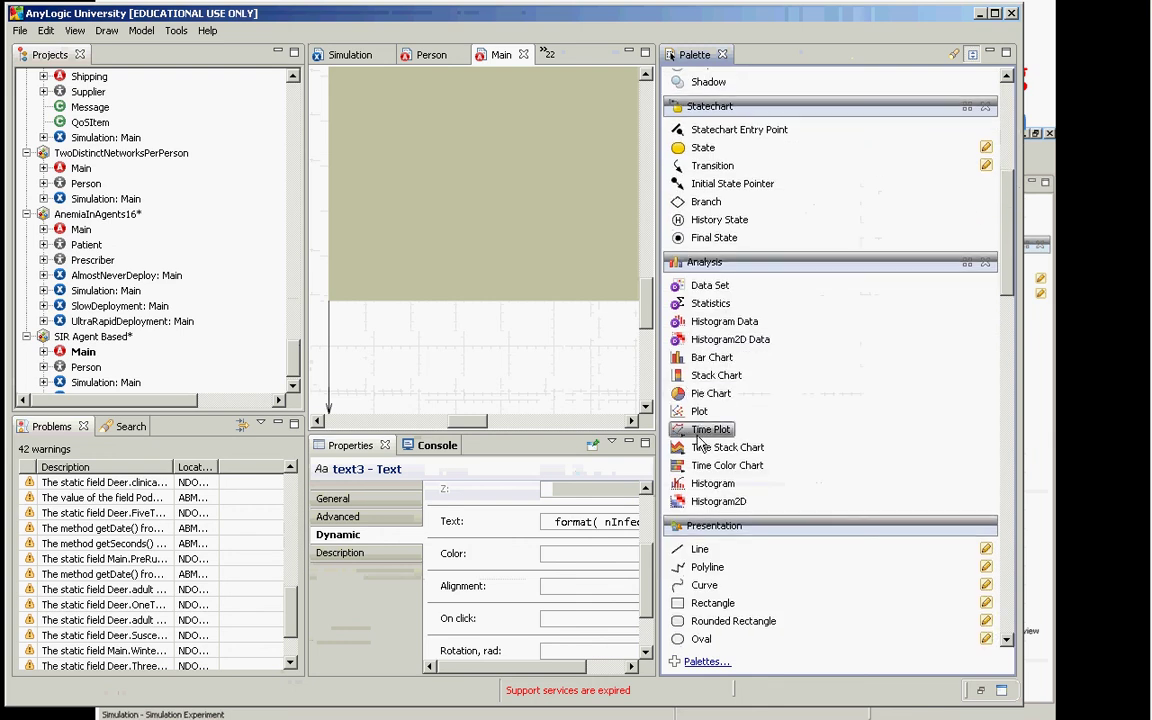
left_click_drag(680, 430, 399, 321)
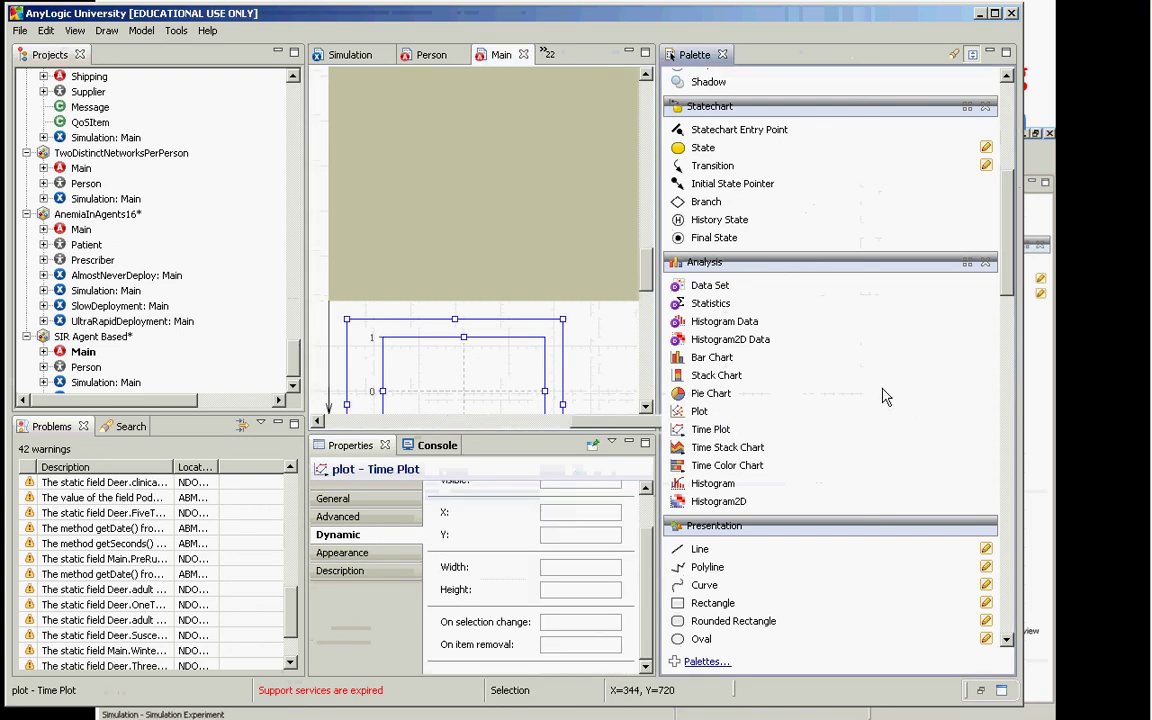
left_click_drag(657, 380, 885, 380)
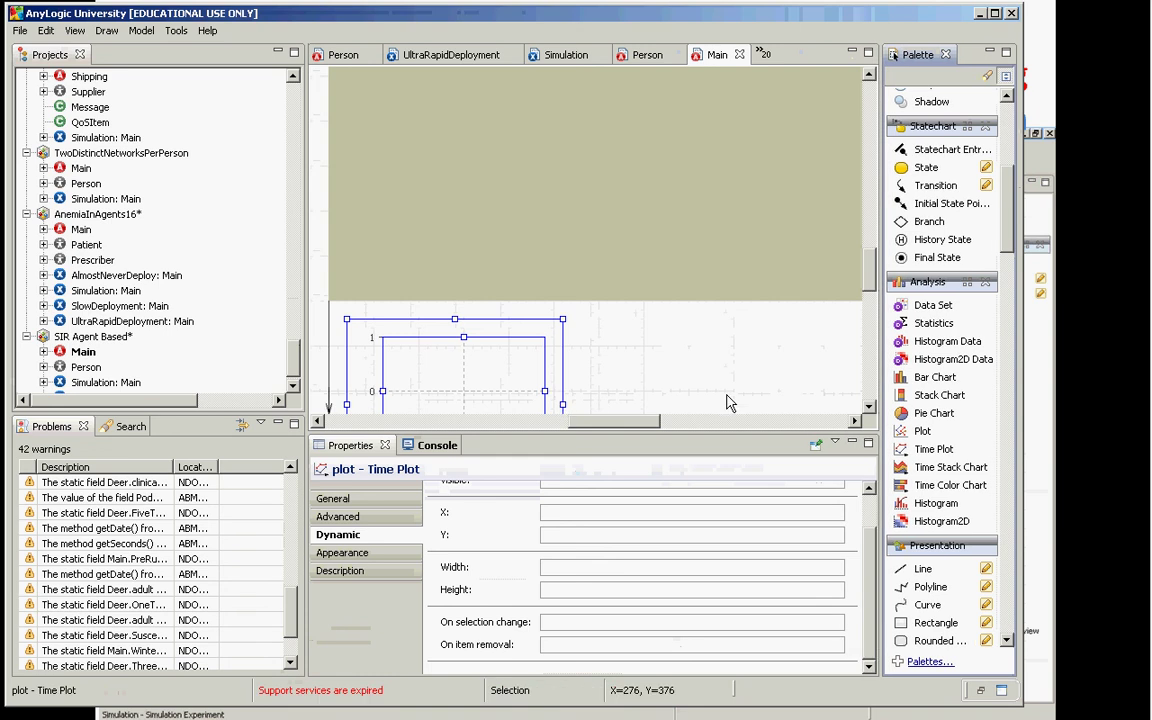
left_click_drag(562, 405, 866, 405)
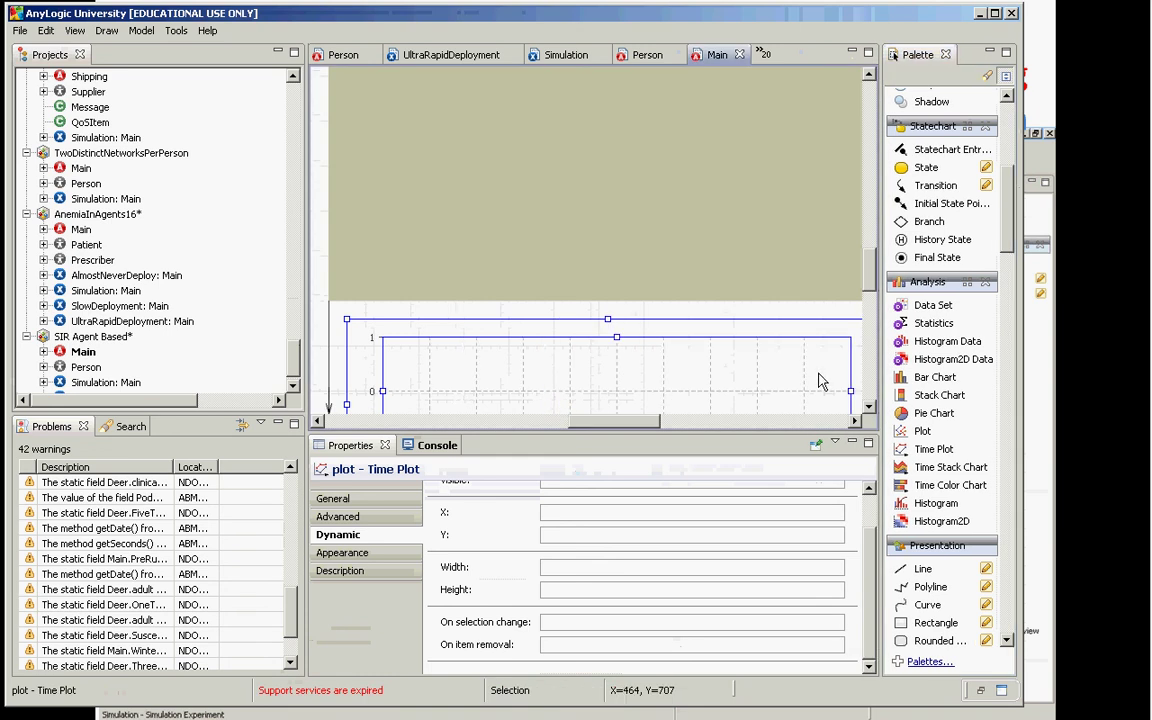
left_click_drag(871, 284, 869, 326)
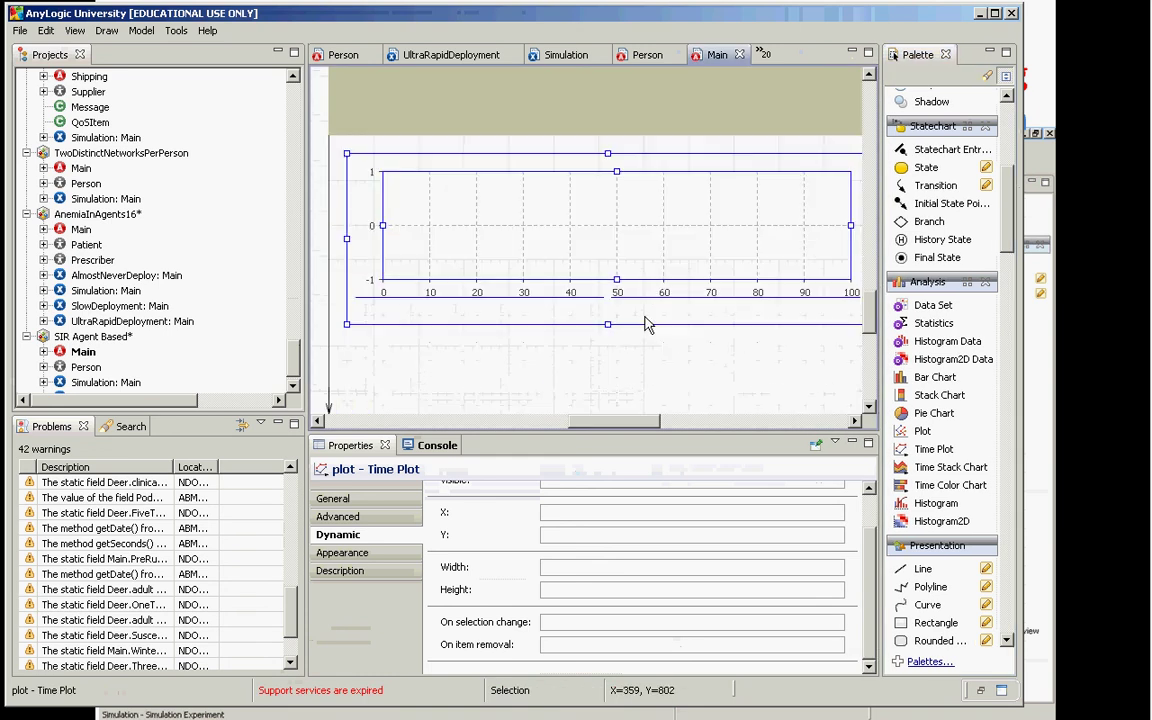
left_click_drag(608, 324, 601, 346)
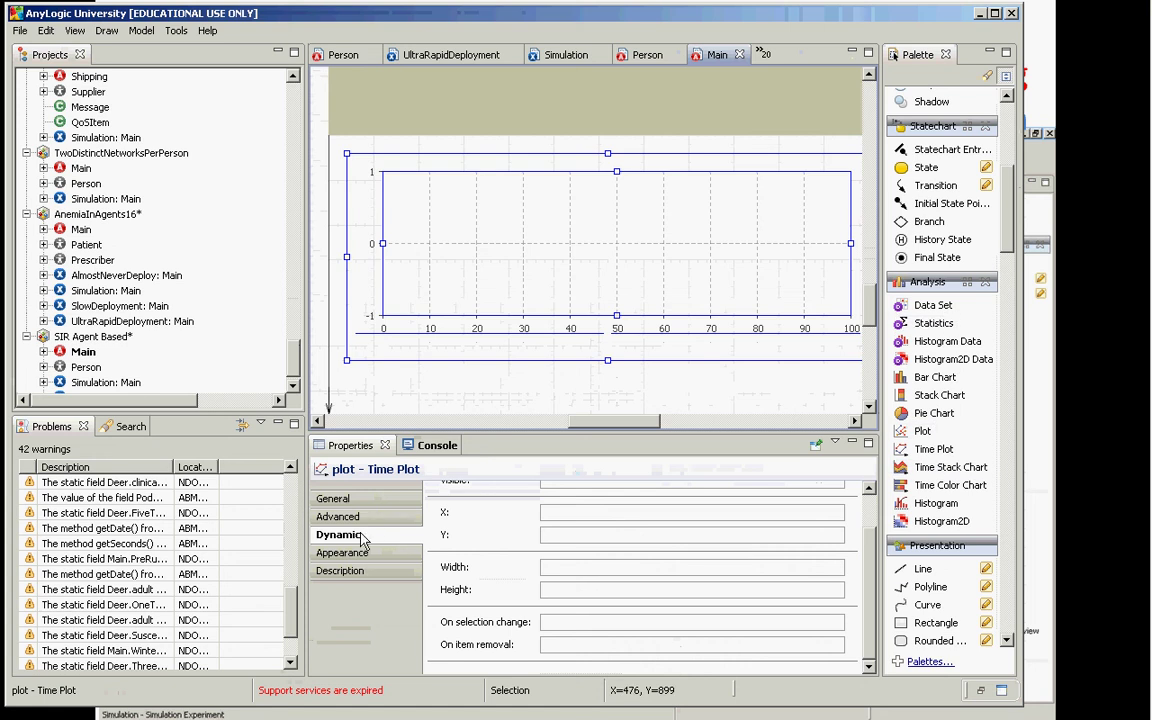
- Rename the time plot in Main to plotCountInfectious
left_click(365, 498)
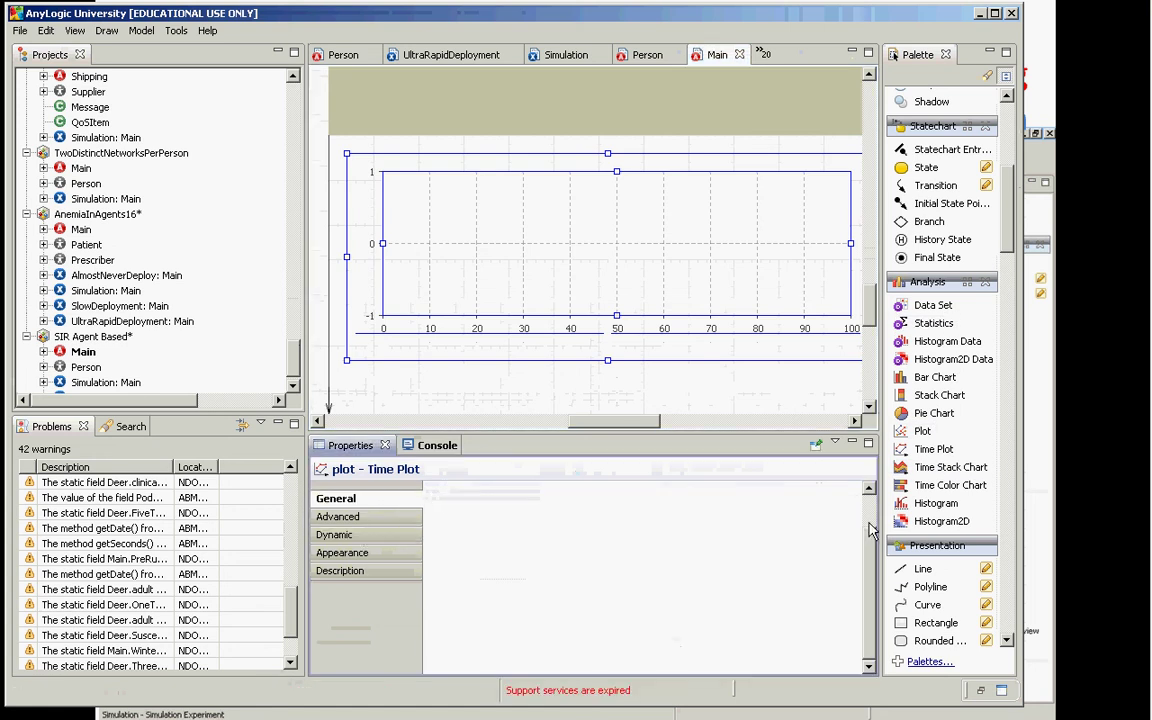
scroll(873, 527, "up", 1)
scroll(873, 527, "up", 1)
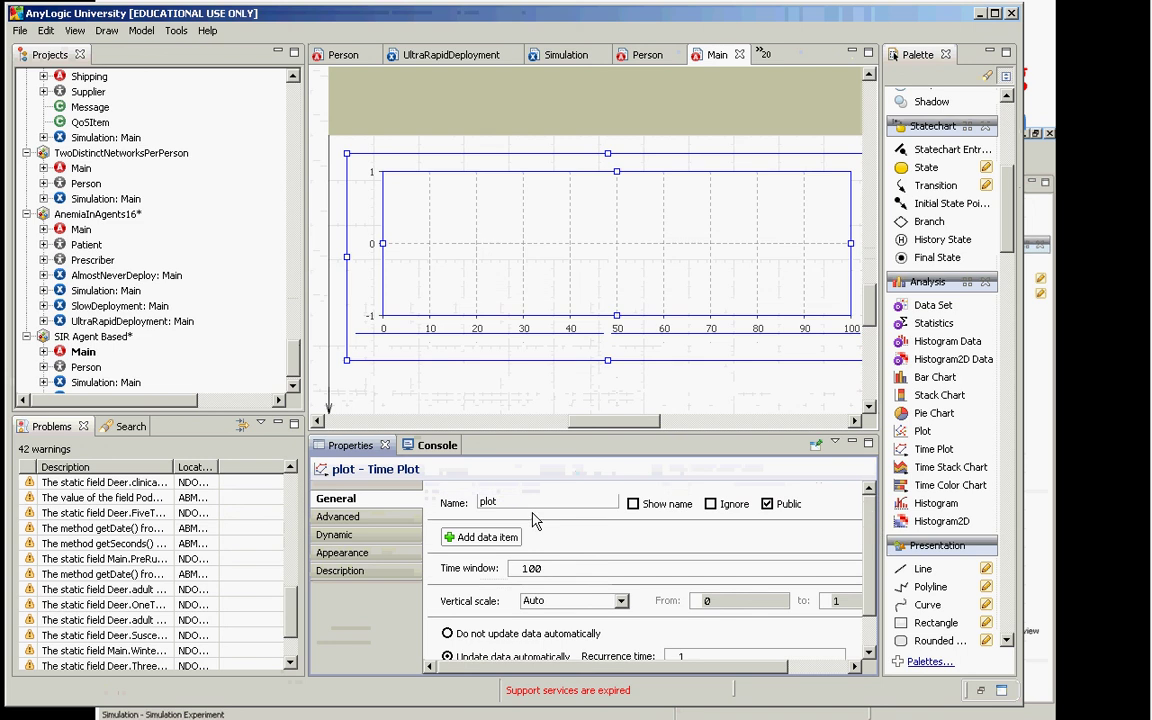
left_click_drag(510, 508, 465, 509)
type("plotInfection")
key("BackSpace")
key("BackSpace")
type("ous")
type("Co")
type("unt")
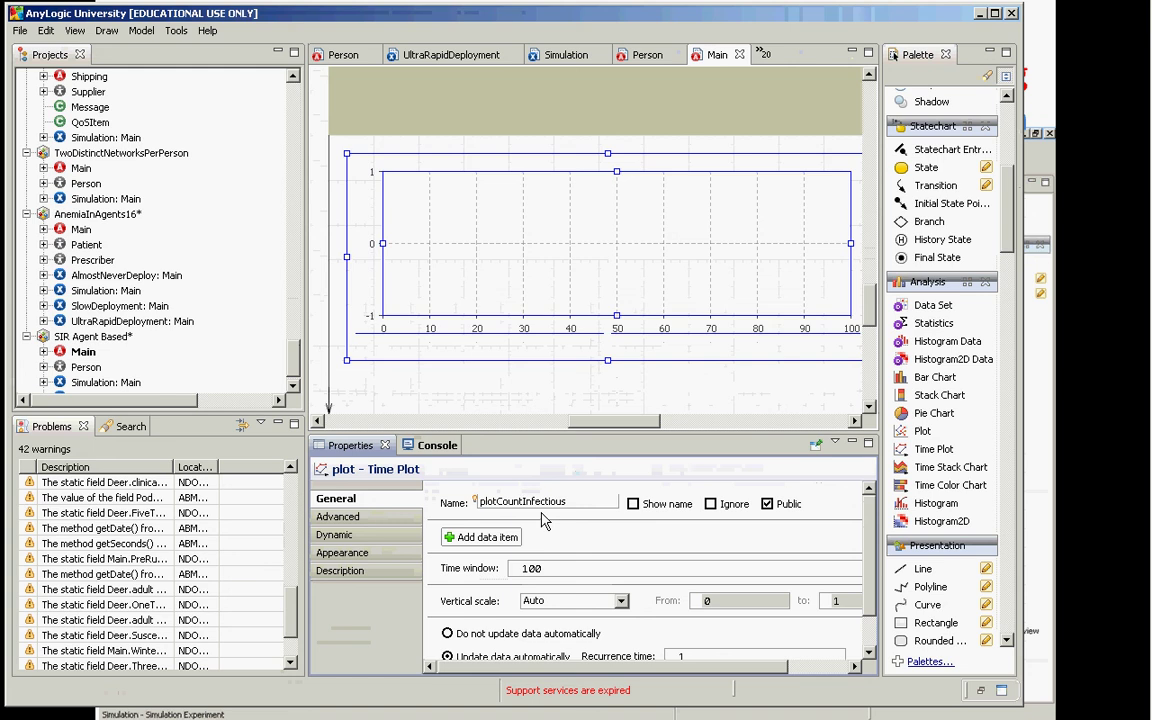
left_click(533, 505)
key("Return")
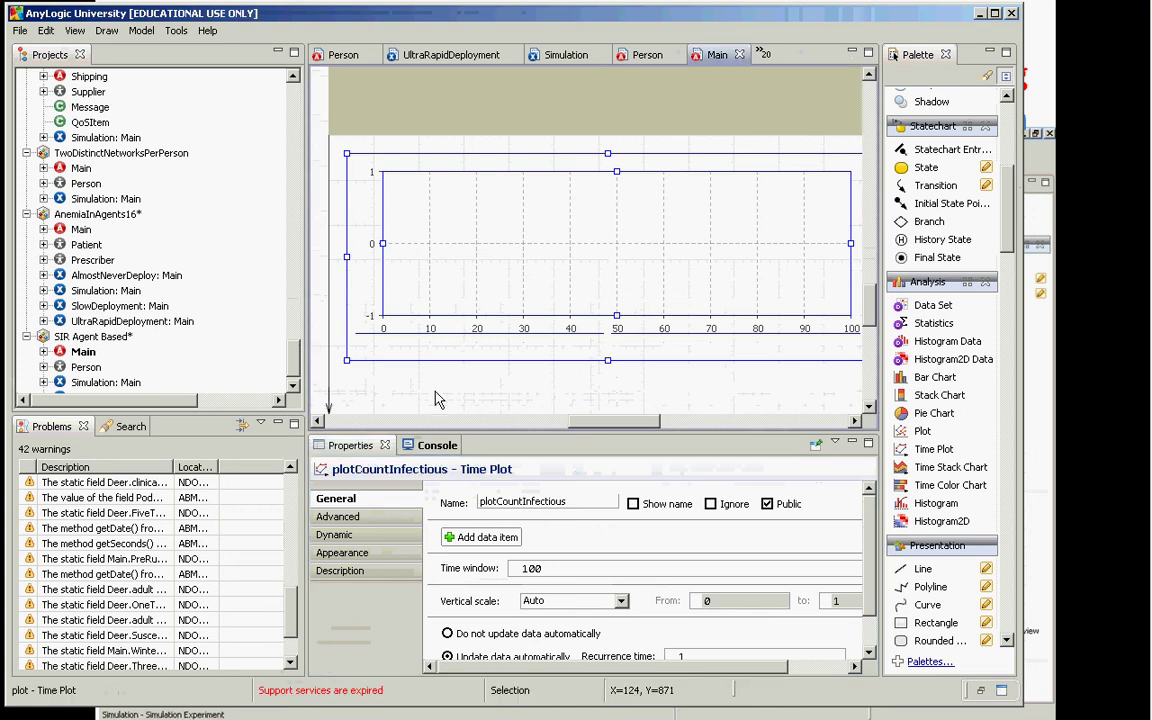
- Add a data item to plotCountInfectious with nInfectious as its value
left_click(487, 540)
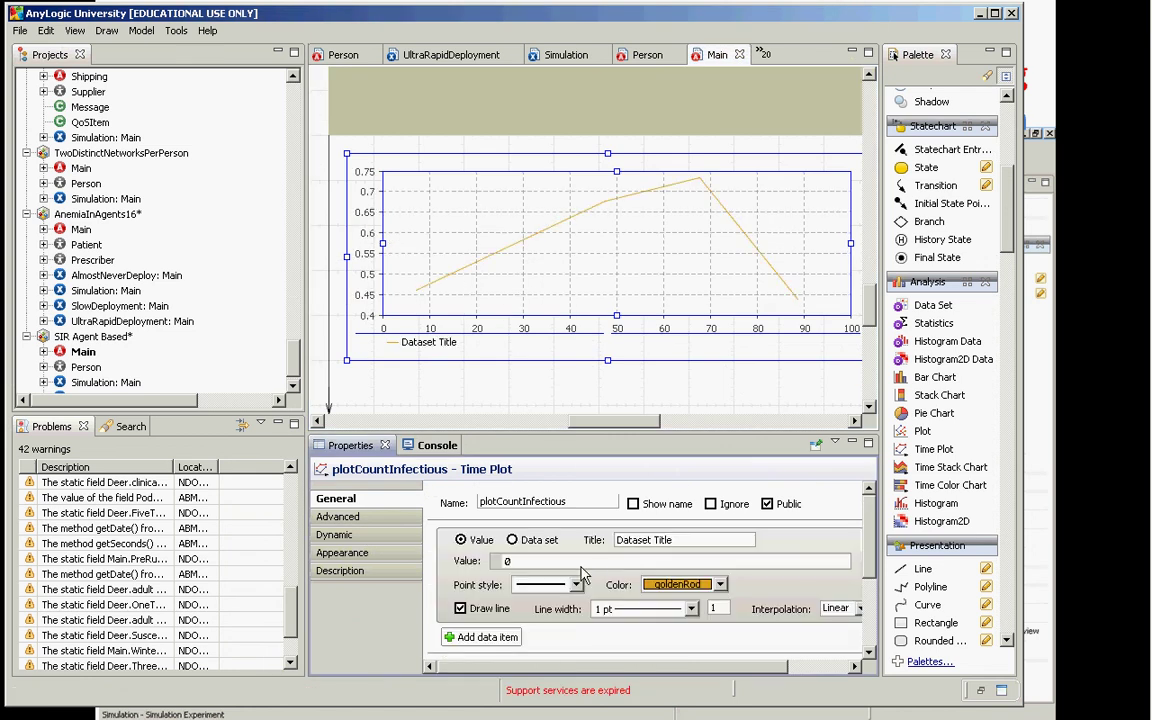
left_click(527, 560)
left_click_drag(527, 560, 473, 577)
type("nInfectious")
left_click_drag(872, 316, 608, 190)
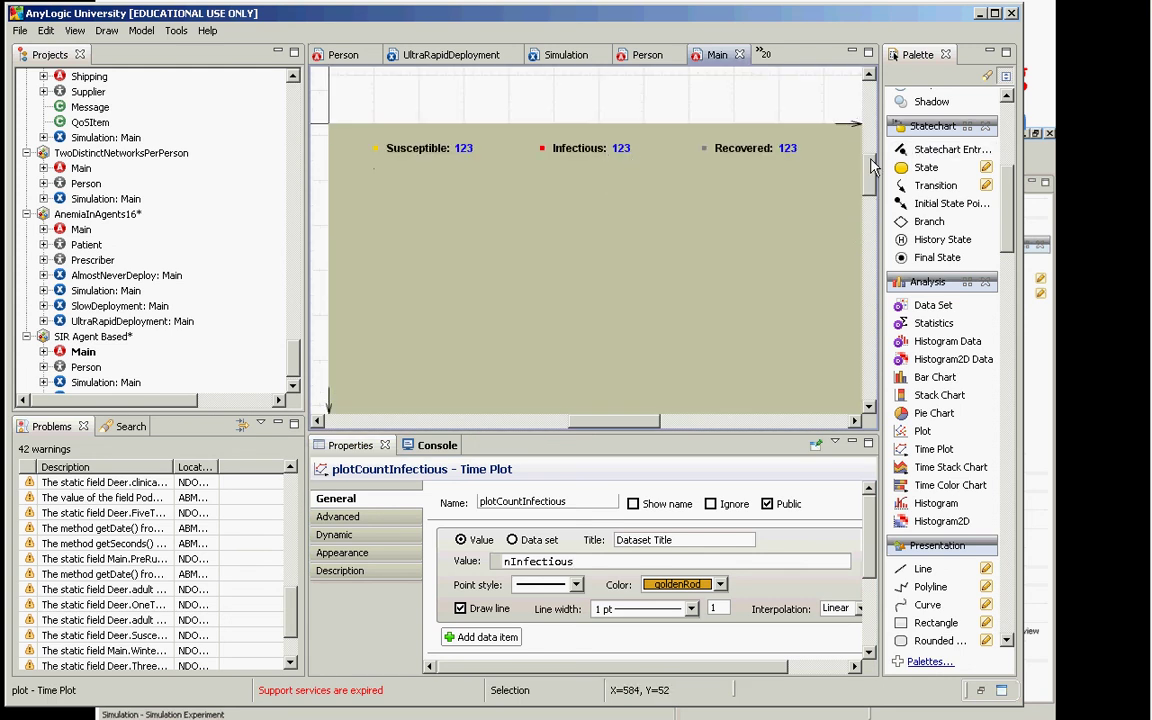
left_click_drag(872, 165, 872, 318)
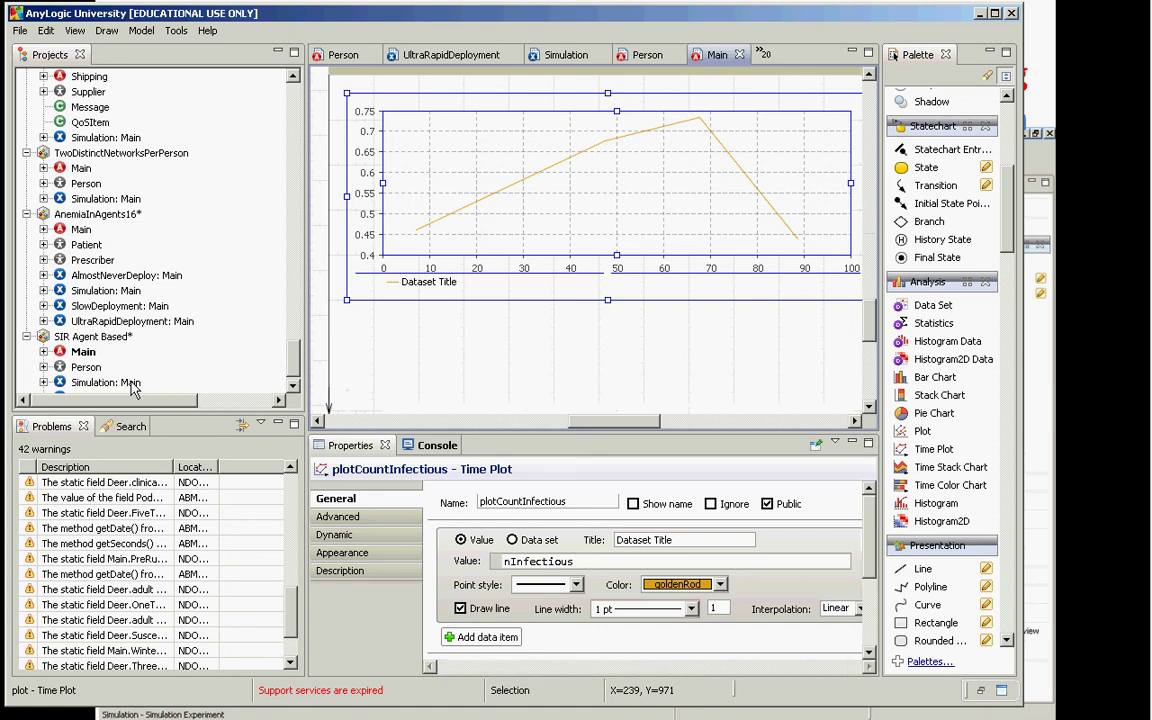
- Run the Simulation experiment of the SIR Agent Based model
left_click(121, 380)
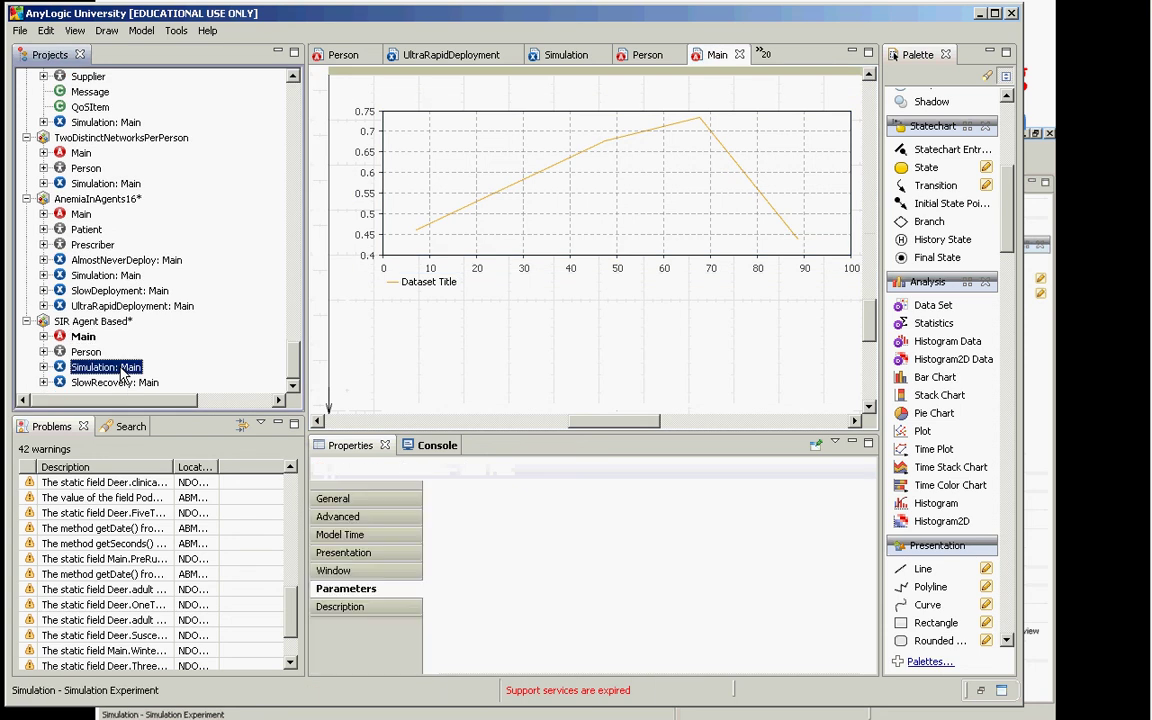
right_click(121, 374)
left_click(218, 560)
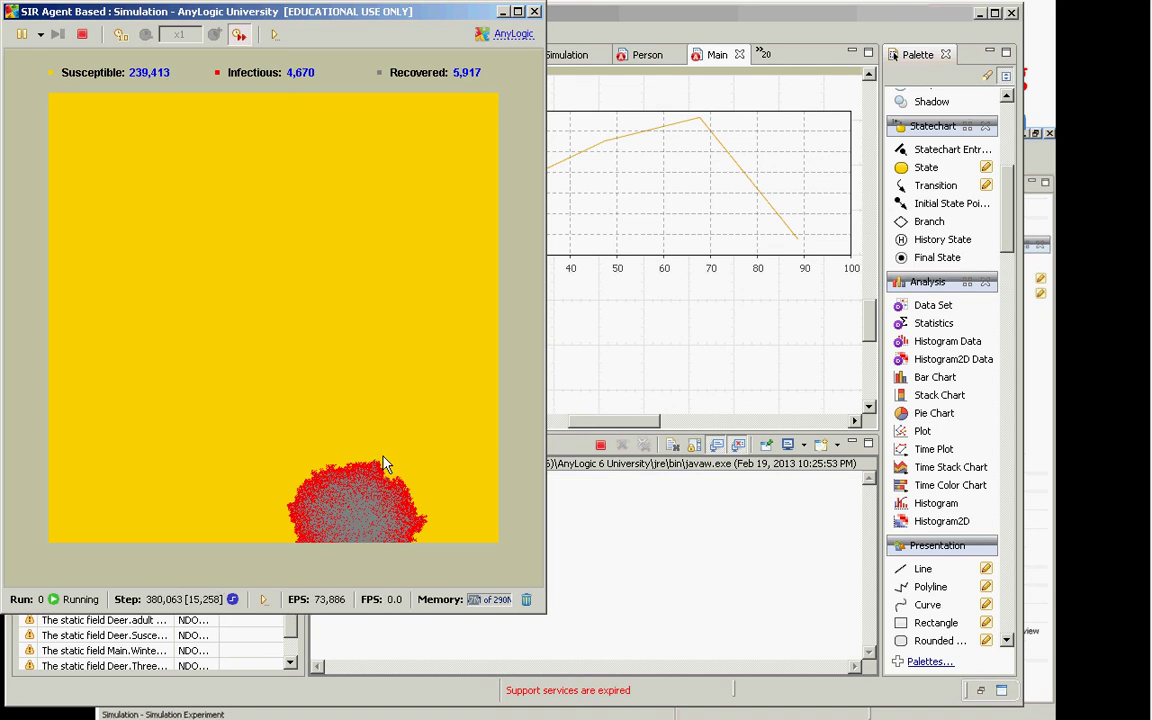
right_click(419, 260)
left_click(533, 600)
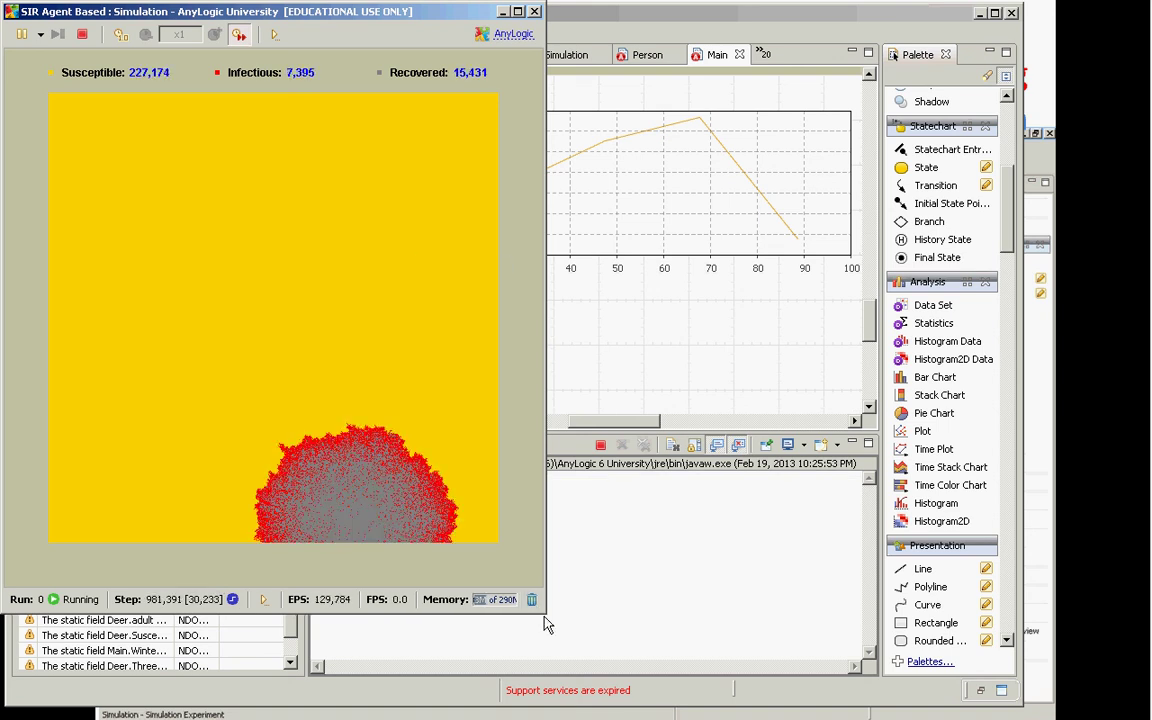
- Enlarge the running simulation's window to look for the time plot below the population, and close the run
left_click_drag(543, 614, 770, 716)
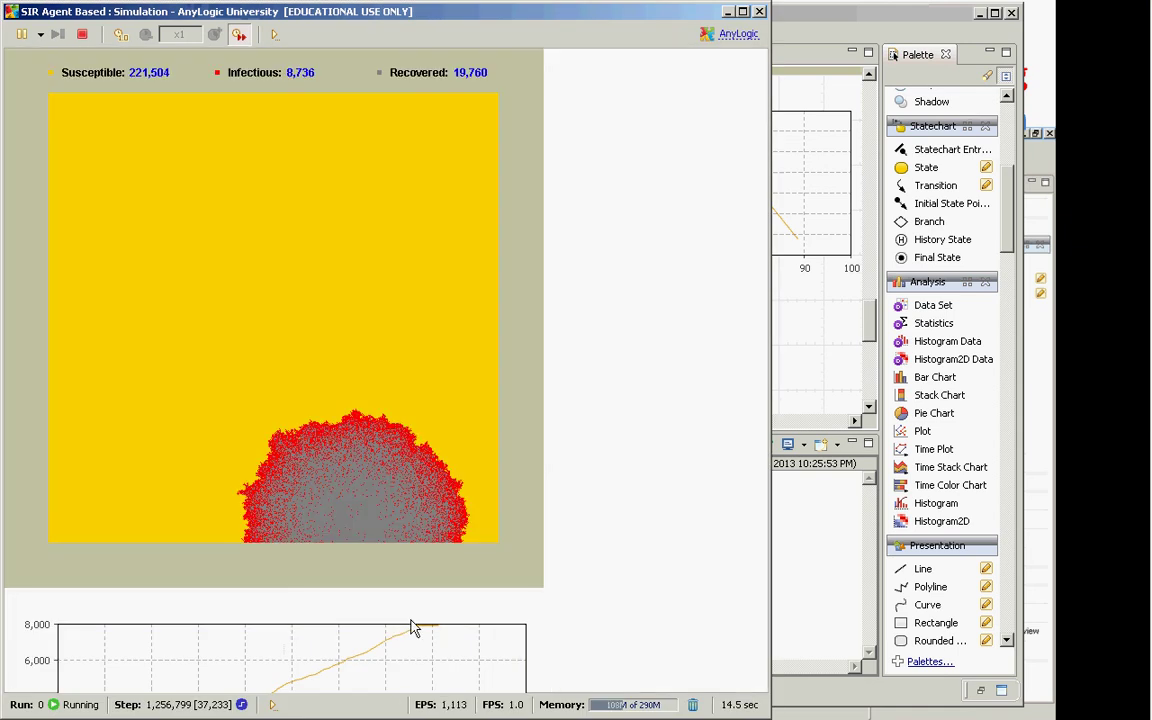
right_click(410, 625)
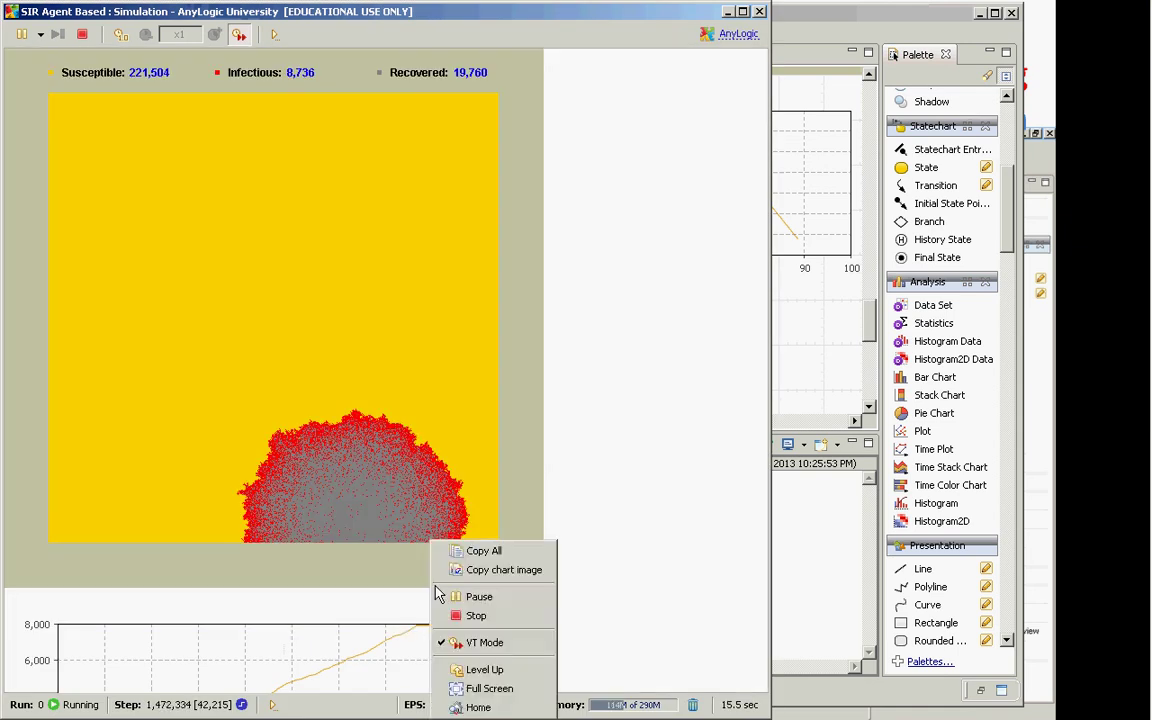
left_click(389, 612)
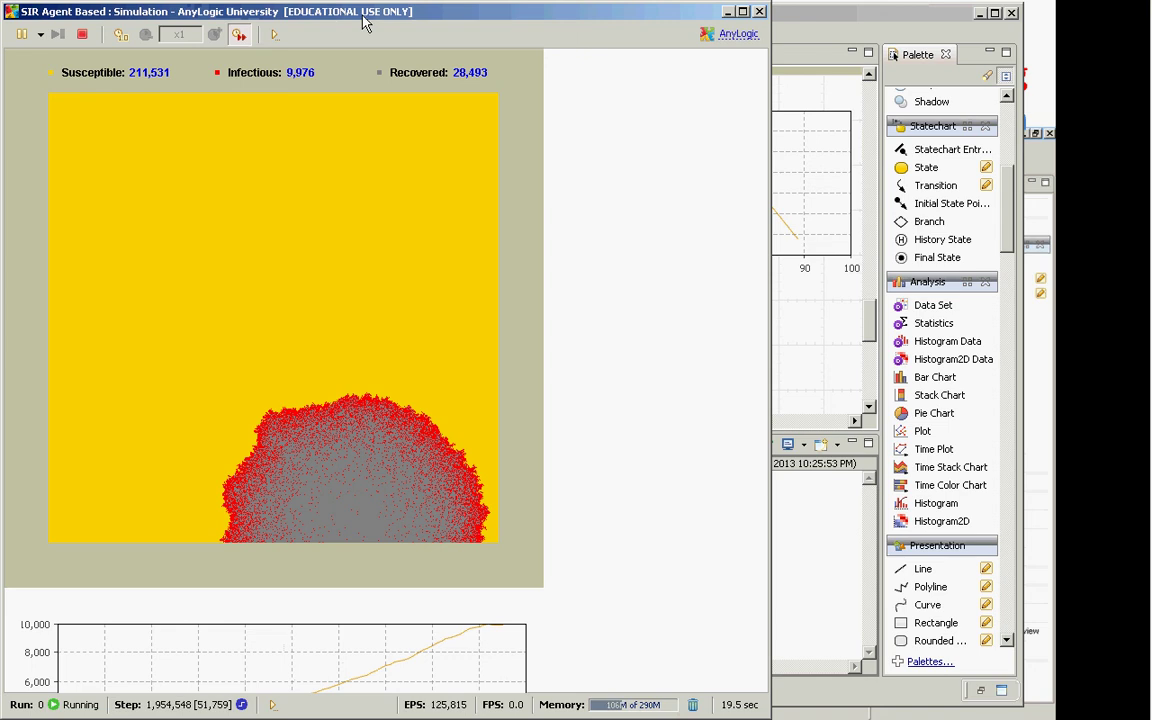
left_click_drag(345, 18, 355, 18)
right_click(588, 286)
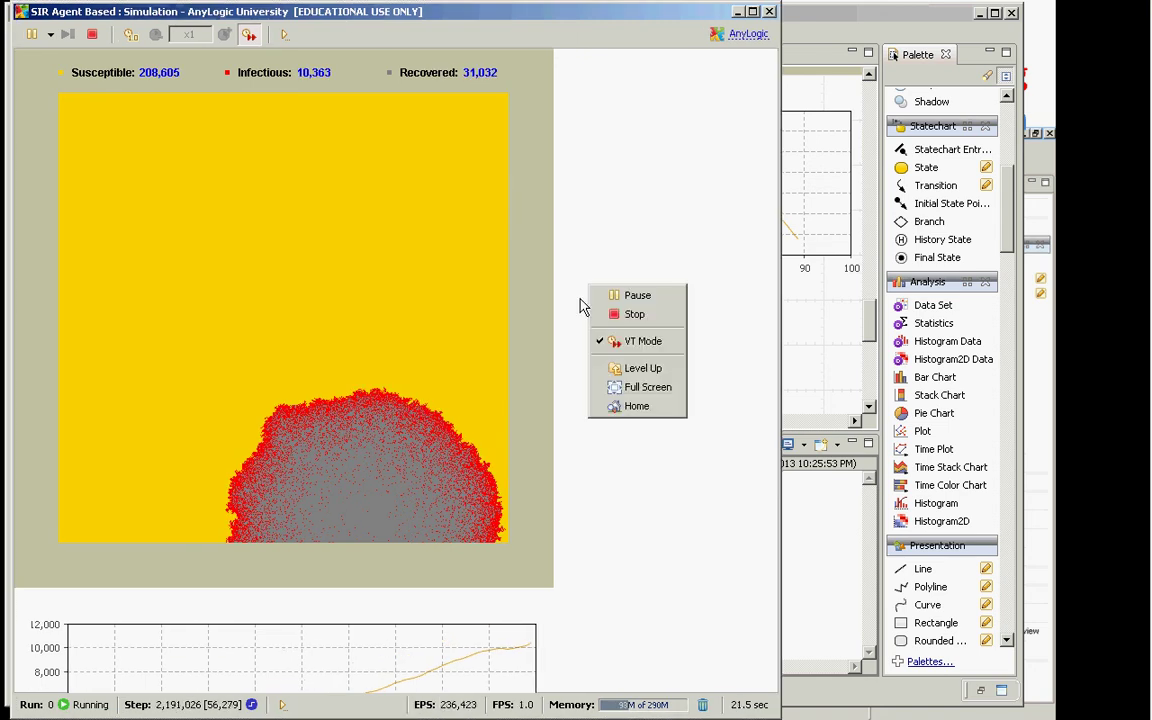
left_click(571, 288)
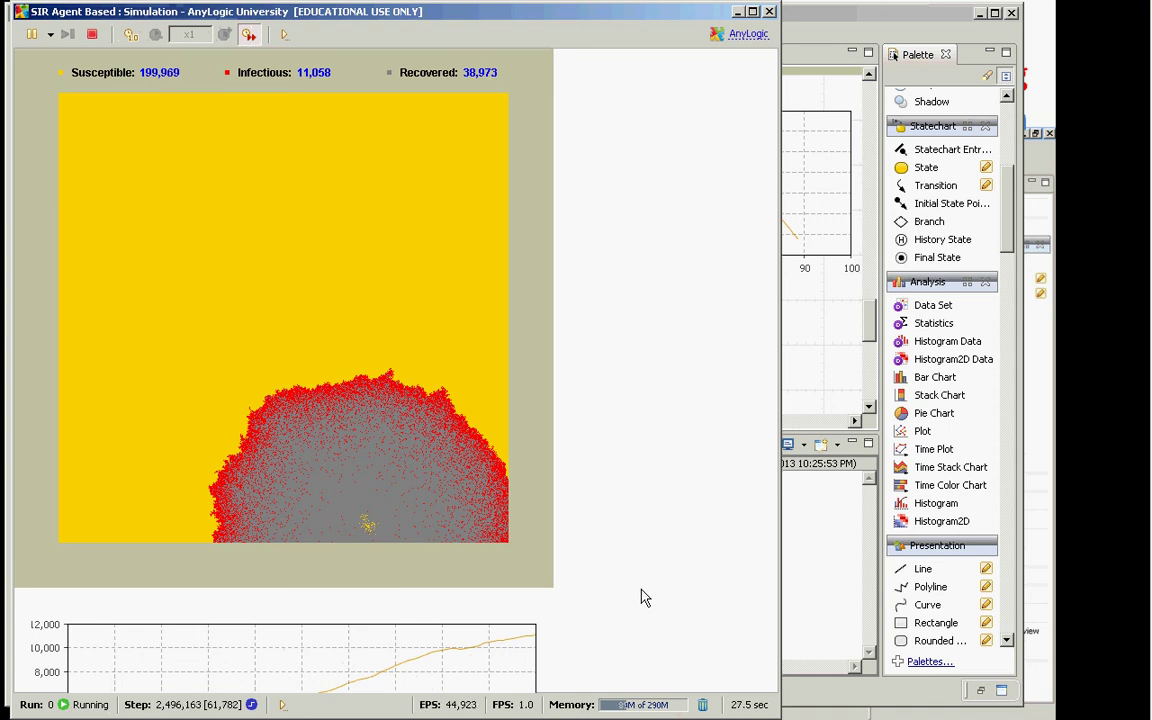
key("alt+F4")
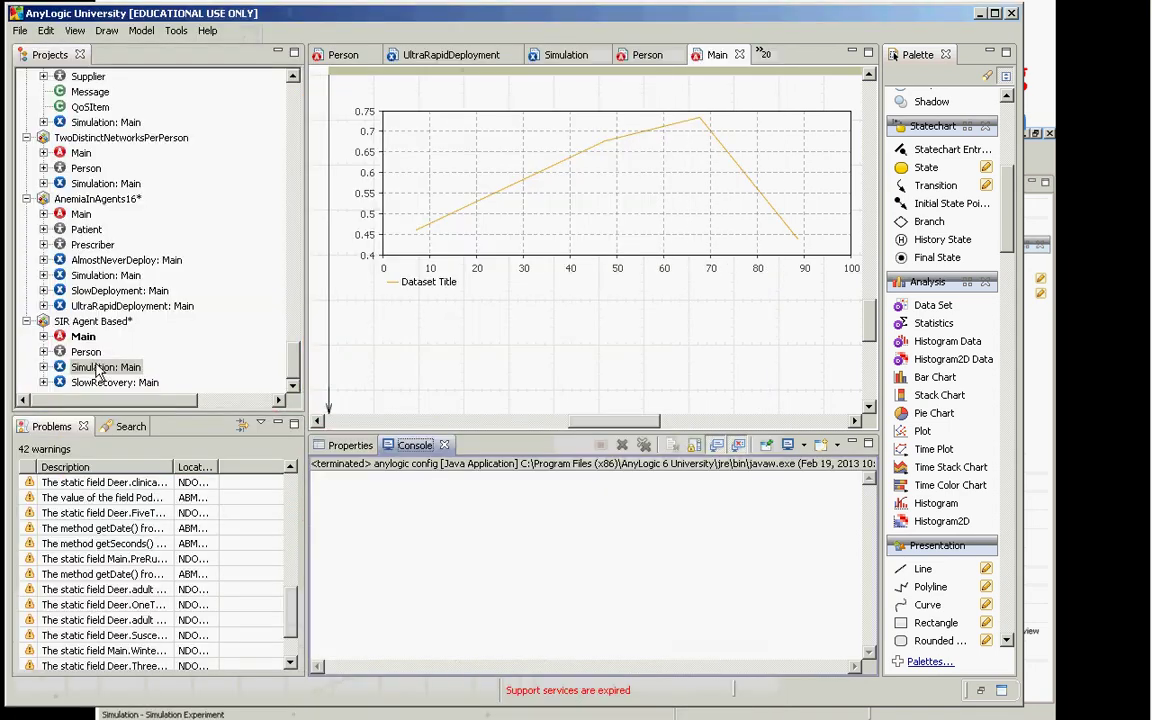
- Enable panning in the window settings of the SIR Agent Based model's Simulation experiment
left_click(100, 368)
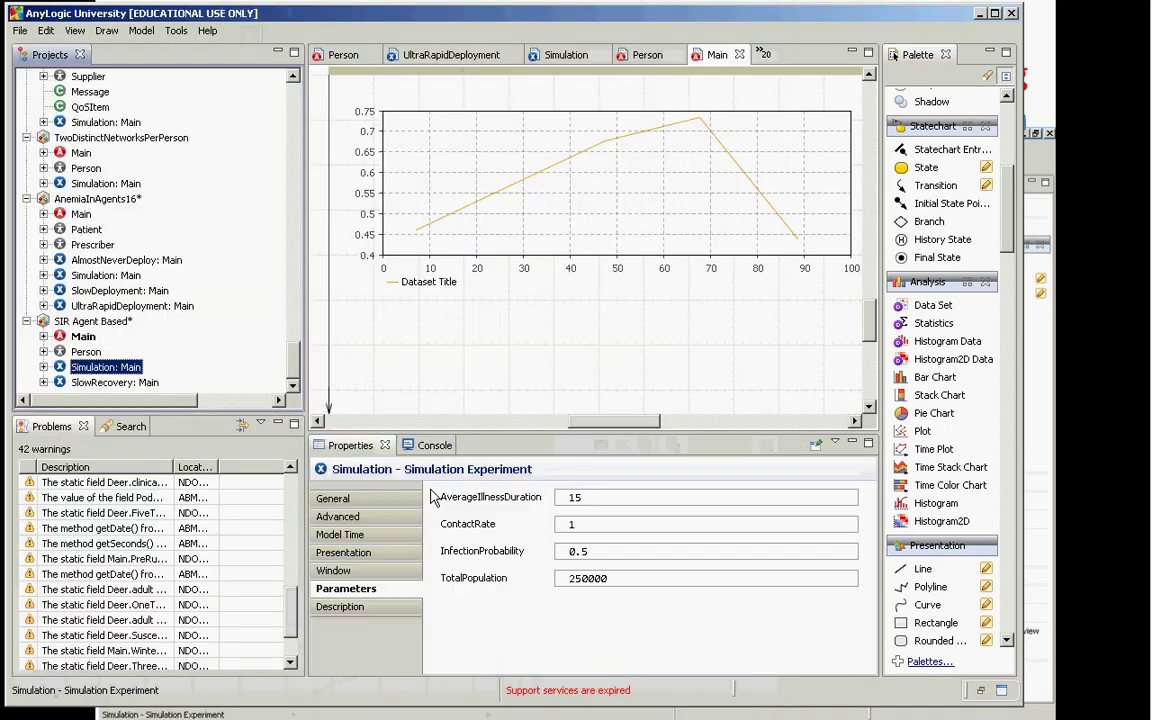
left_click(400, 562)
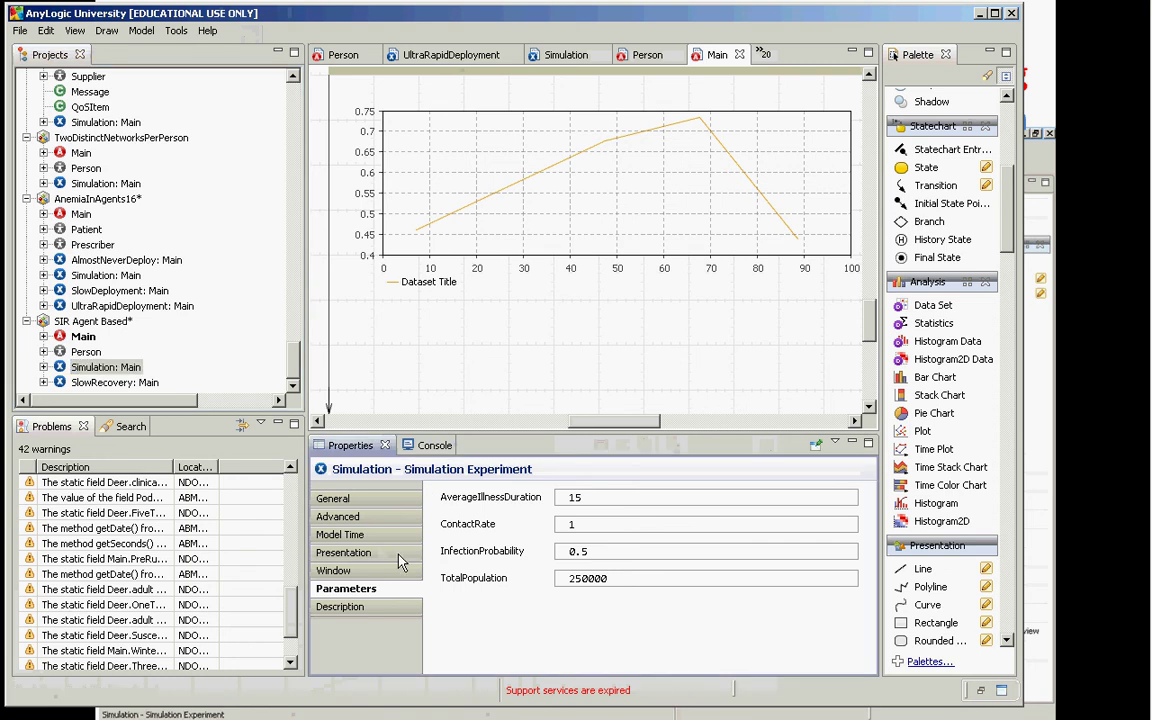
left_click(398, 554)
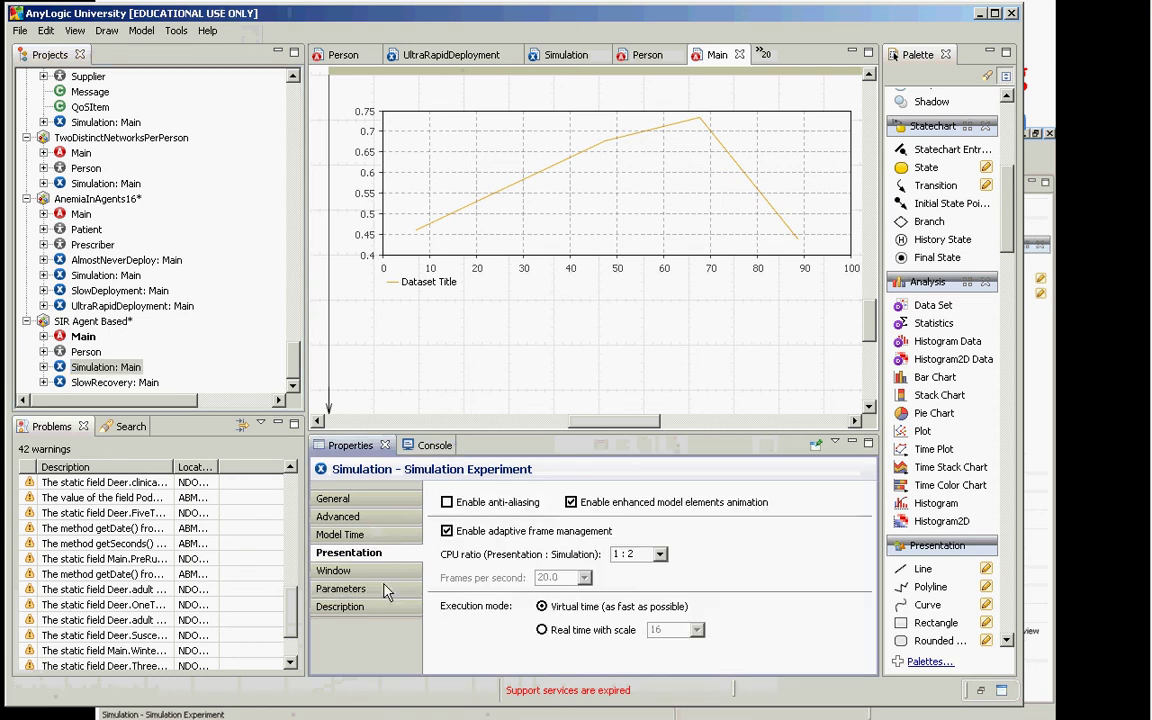
left_click(340, 570)
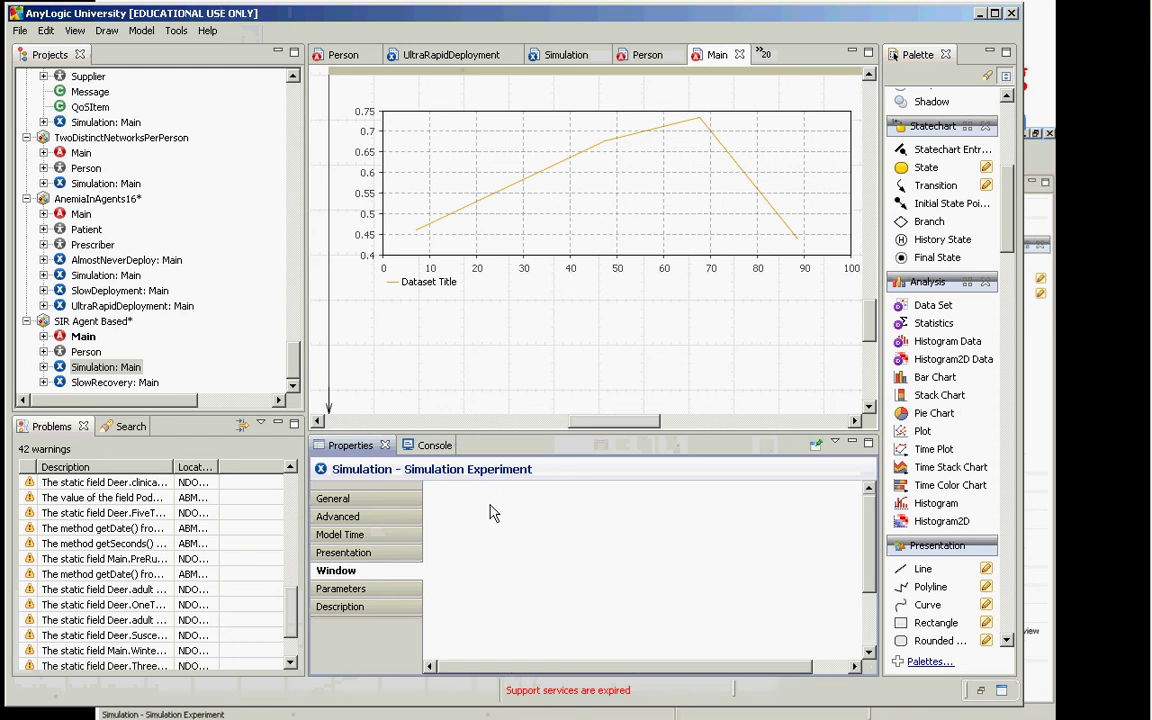
left_click(469, 527)
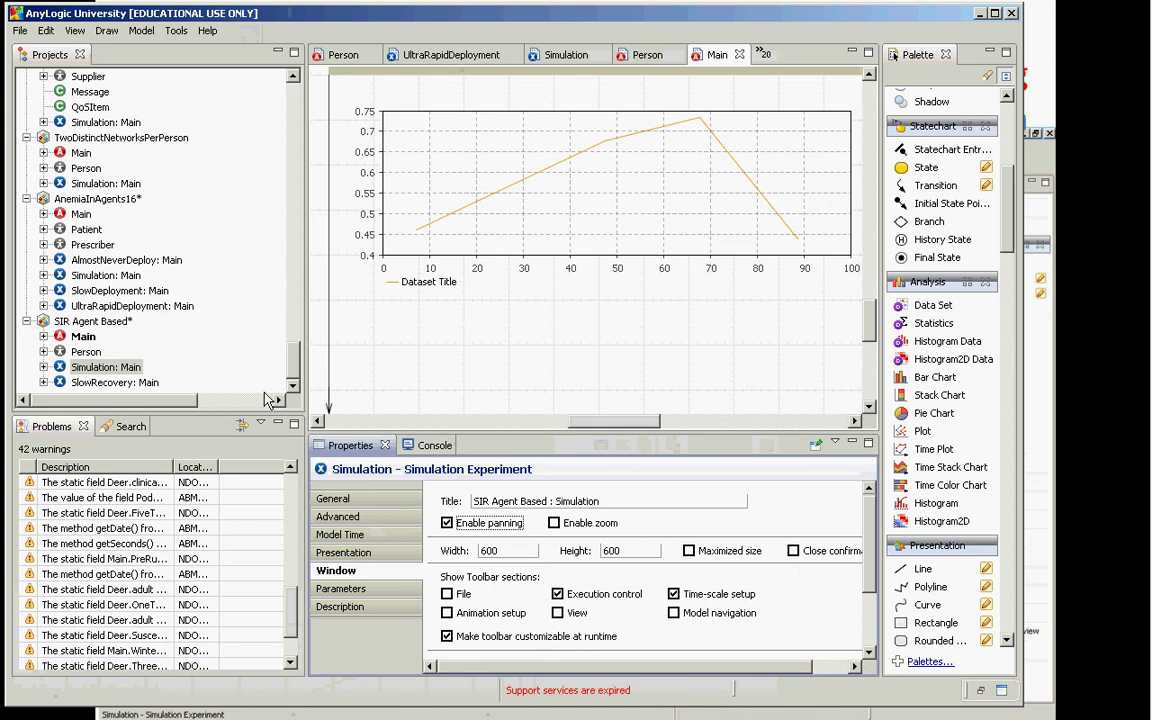
- Run the Simulation experiment of SIR Agent Based again and switch to the Main view
left_click(127, 369)
right_click(129, 374)
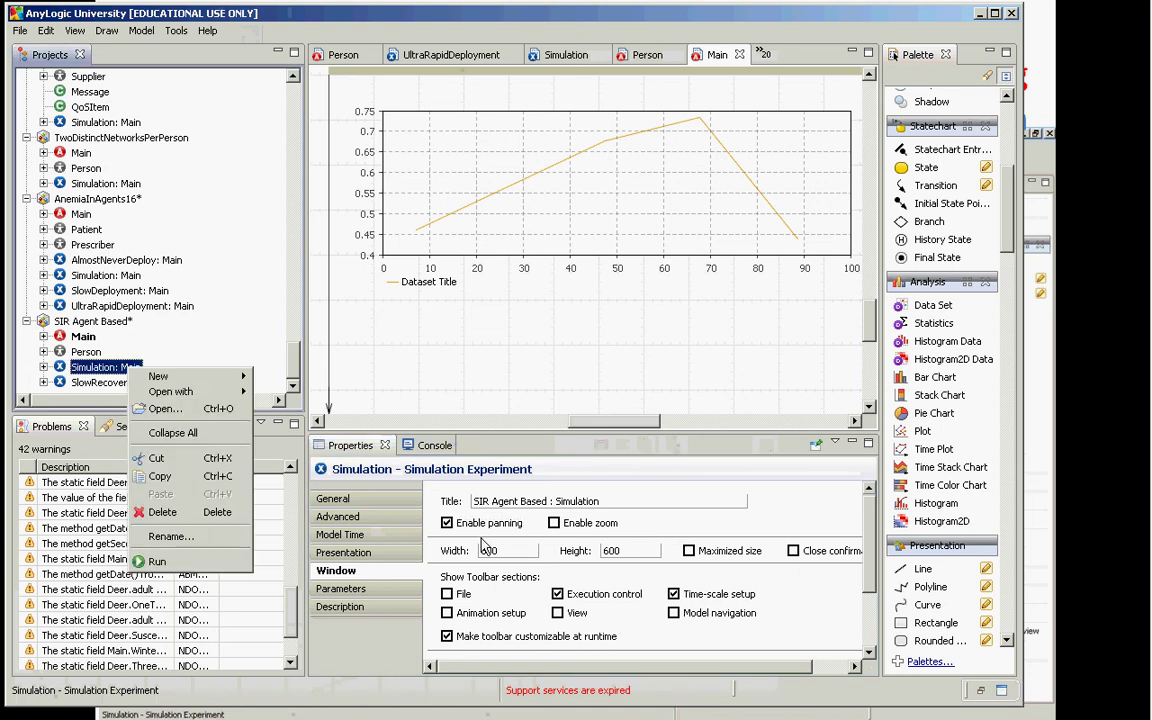
left_click(108, 377)
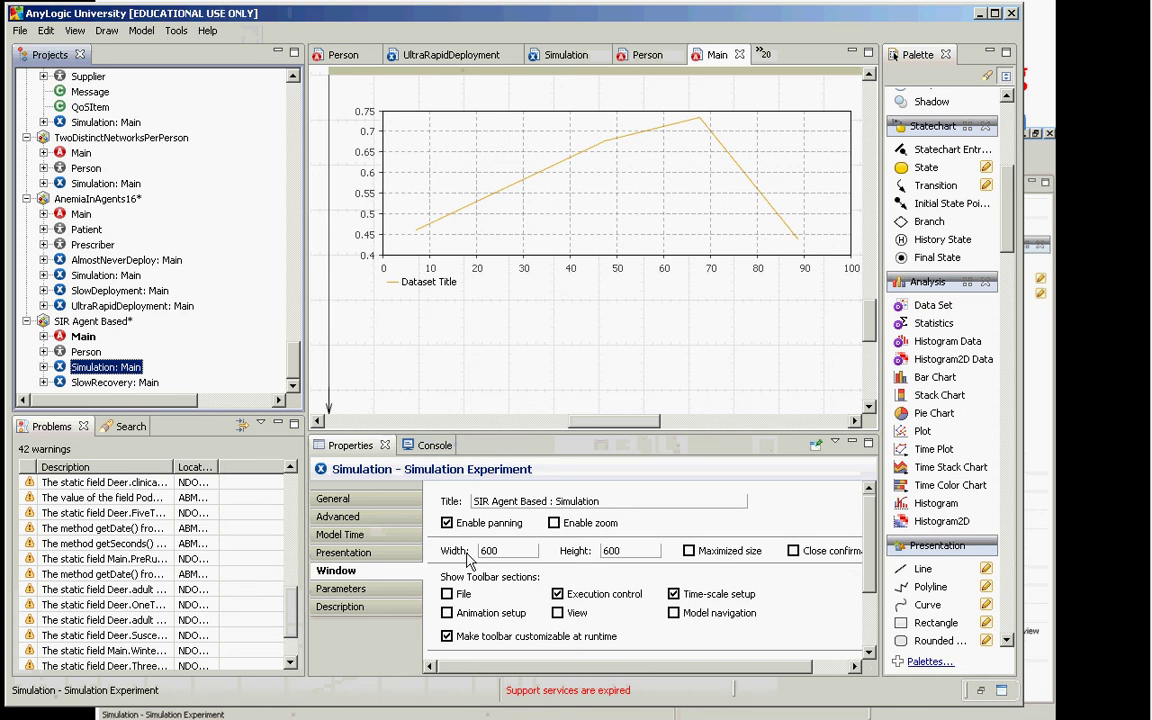
right_click(128, 375)
left_click(150, 503)
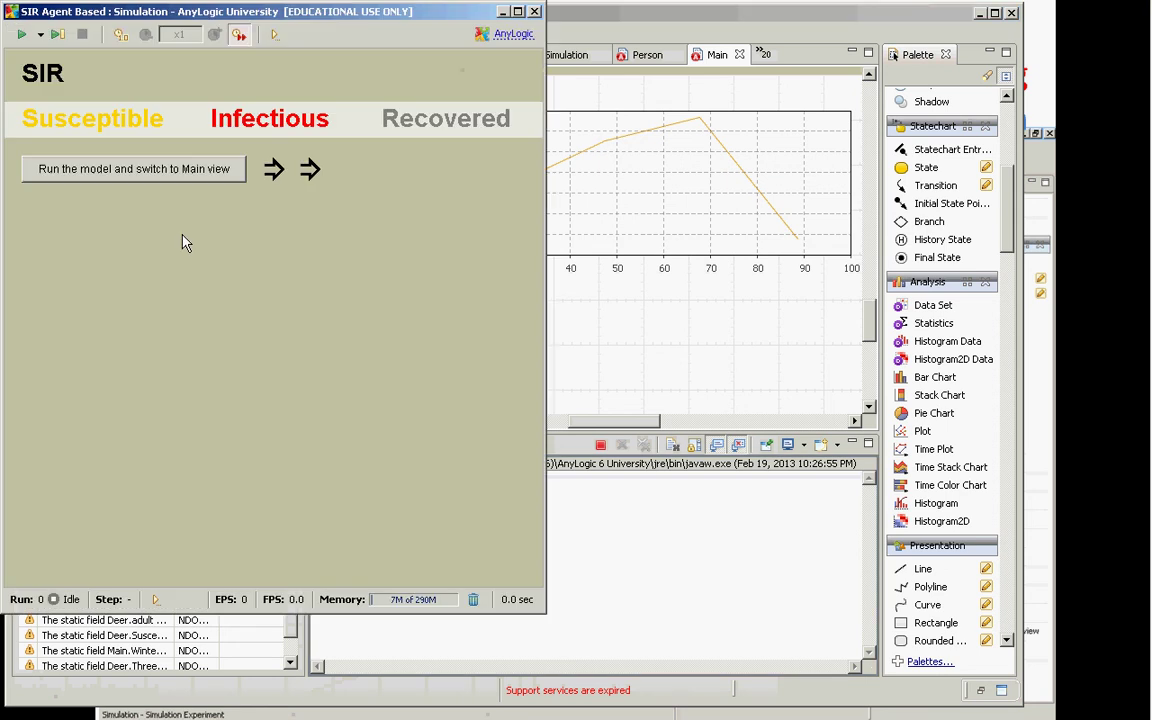
left_click(226, 175)
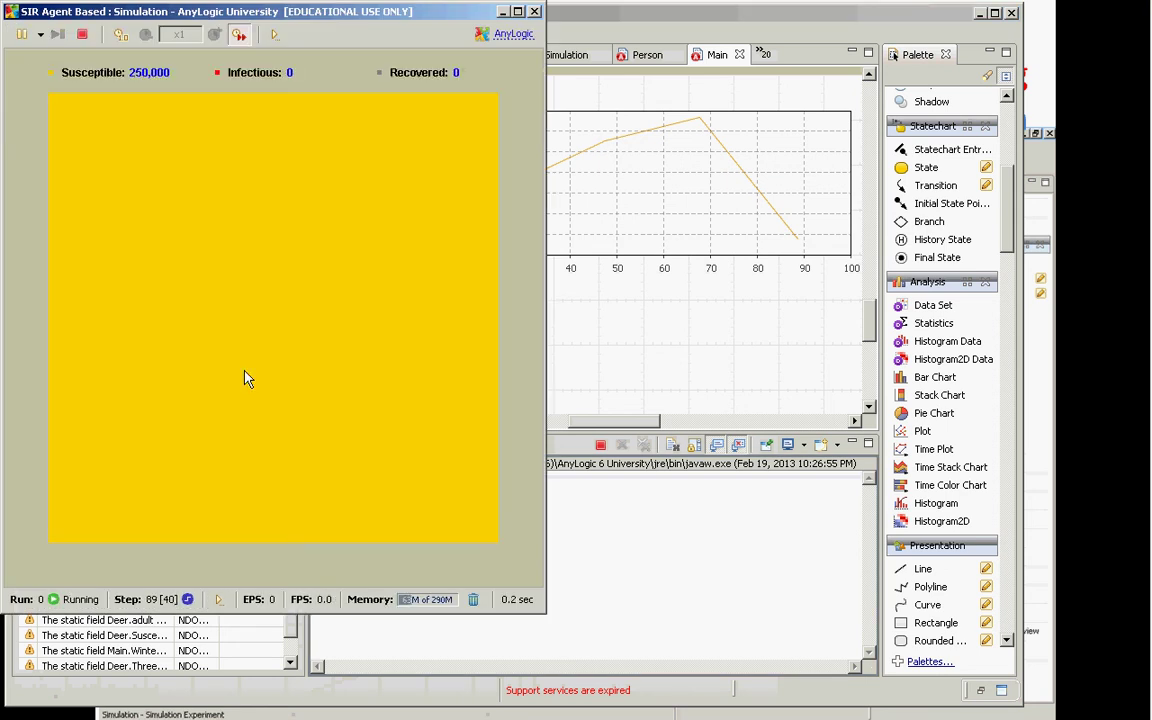
- Bring the infectious count plot into view beneath the population in the running model, and widen the simulation window
scroll(231, 177, "down", 5)
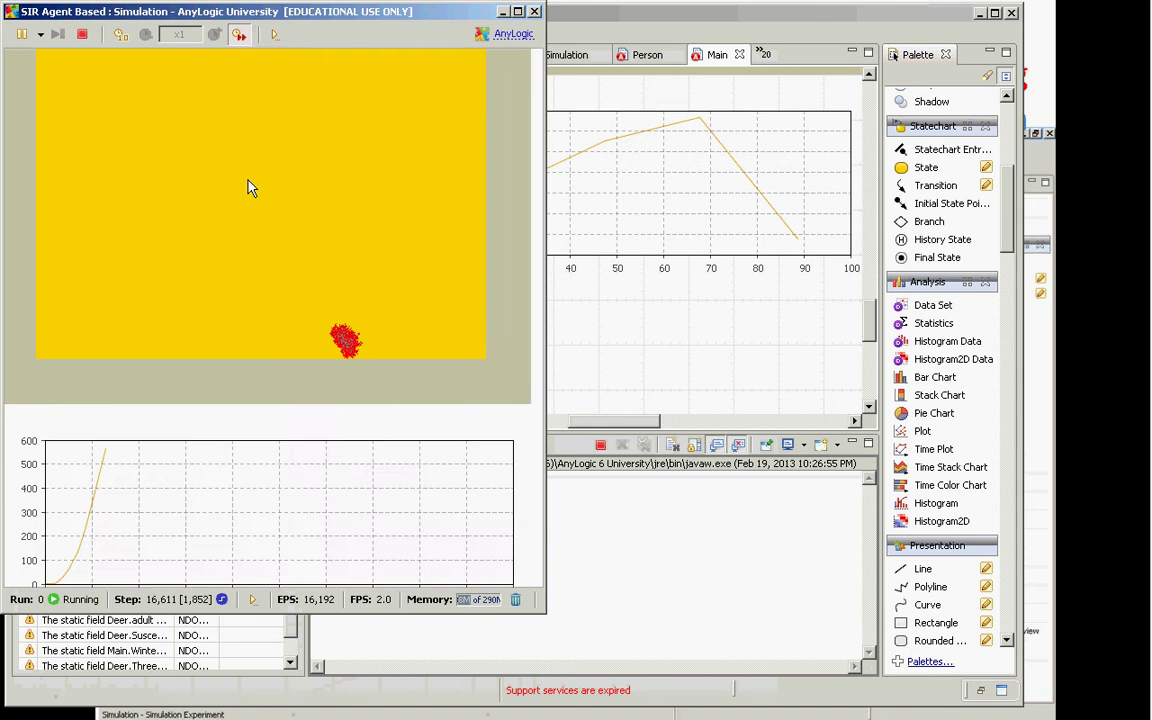
scroll(250, 188, "down", 5)
scroll(258, 330, "up", 1)
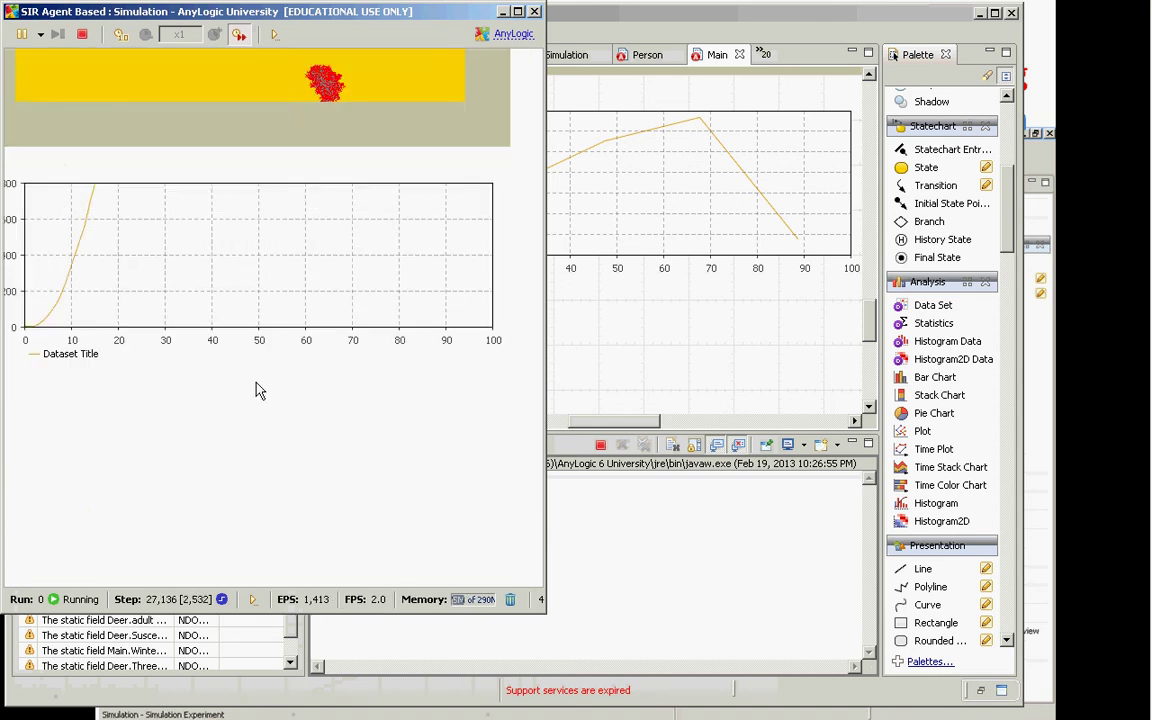
scroll(258, 390, "up", 3)
scroll(46, 481, "up", 1)
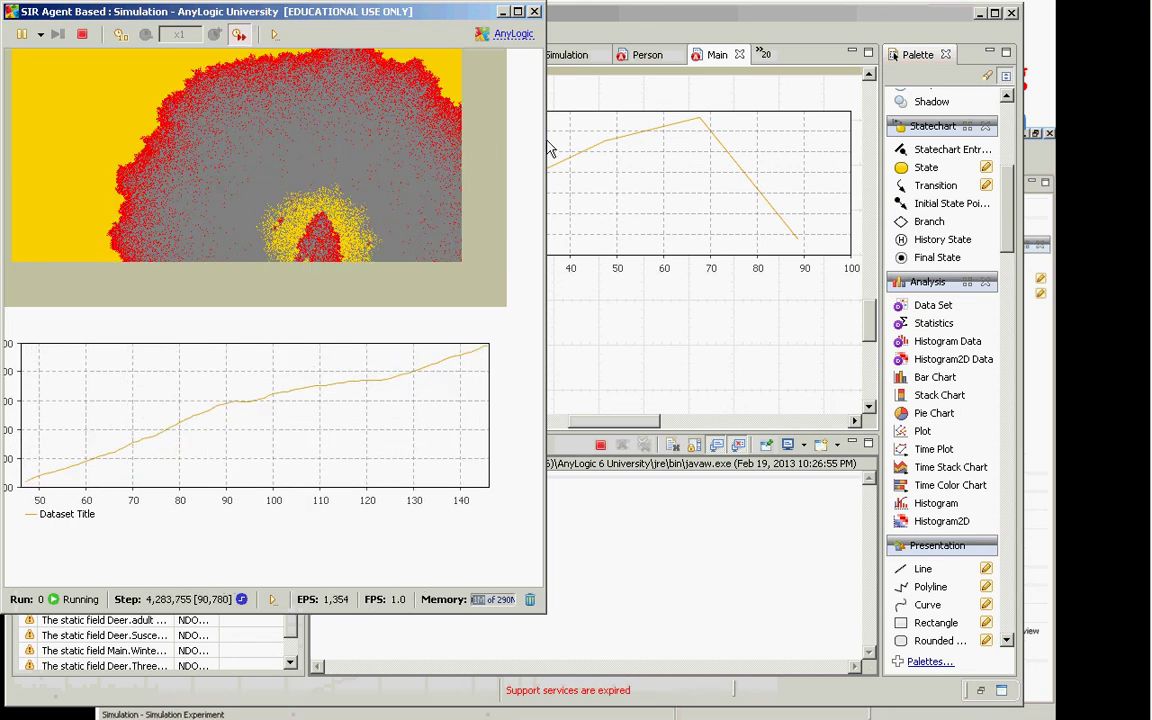
left_click_drag(543, 141, 779, 190)
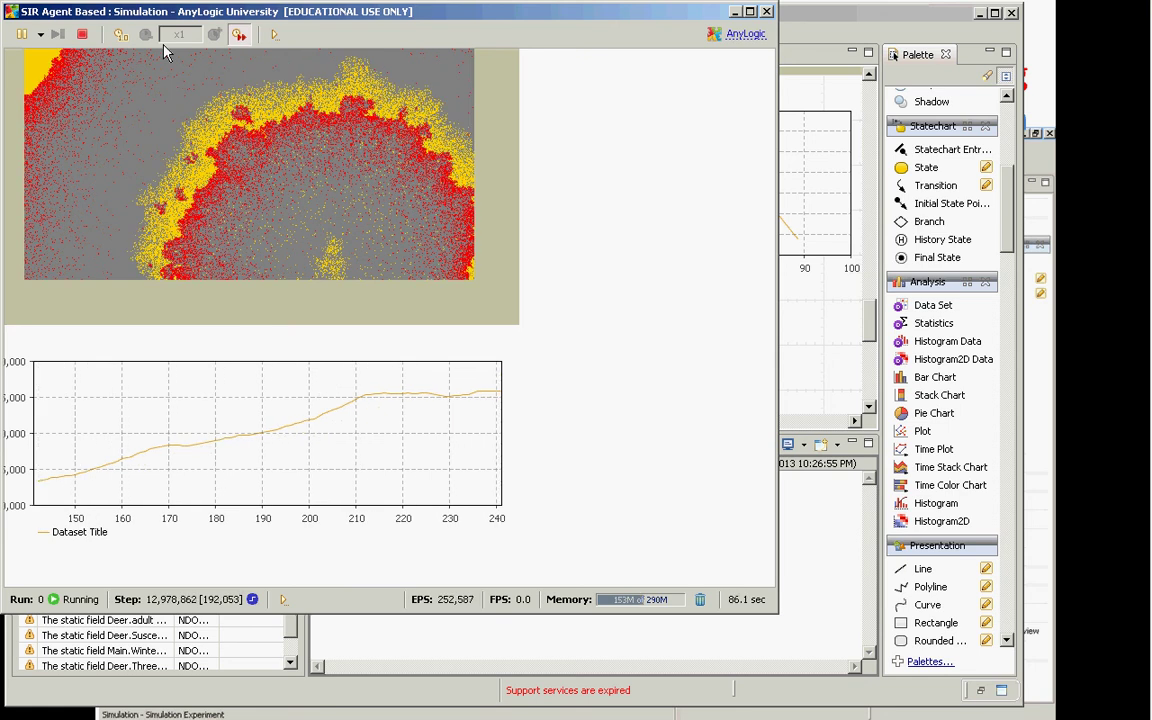
- Examine the spreading infection waves, the state counts and the infectious count plot as the run progresses, and close the simulation
left_click_drag(400, 392, 328, 152)
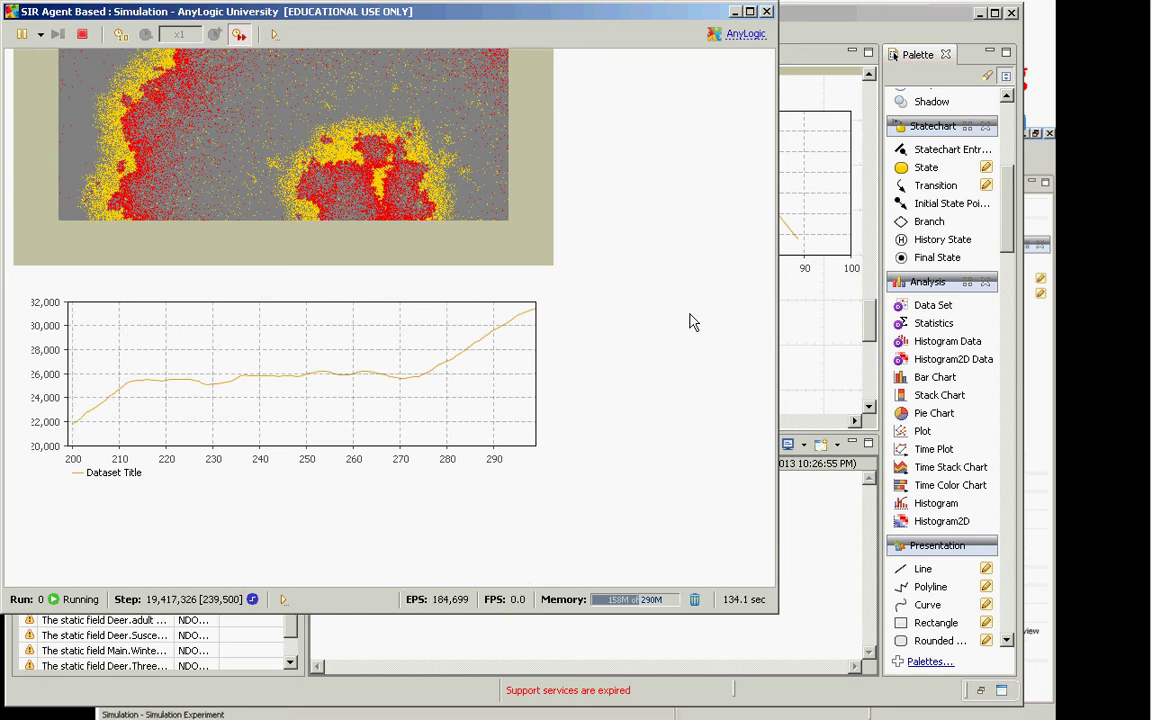
scroll(432, 197, "up", 3)
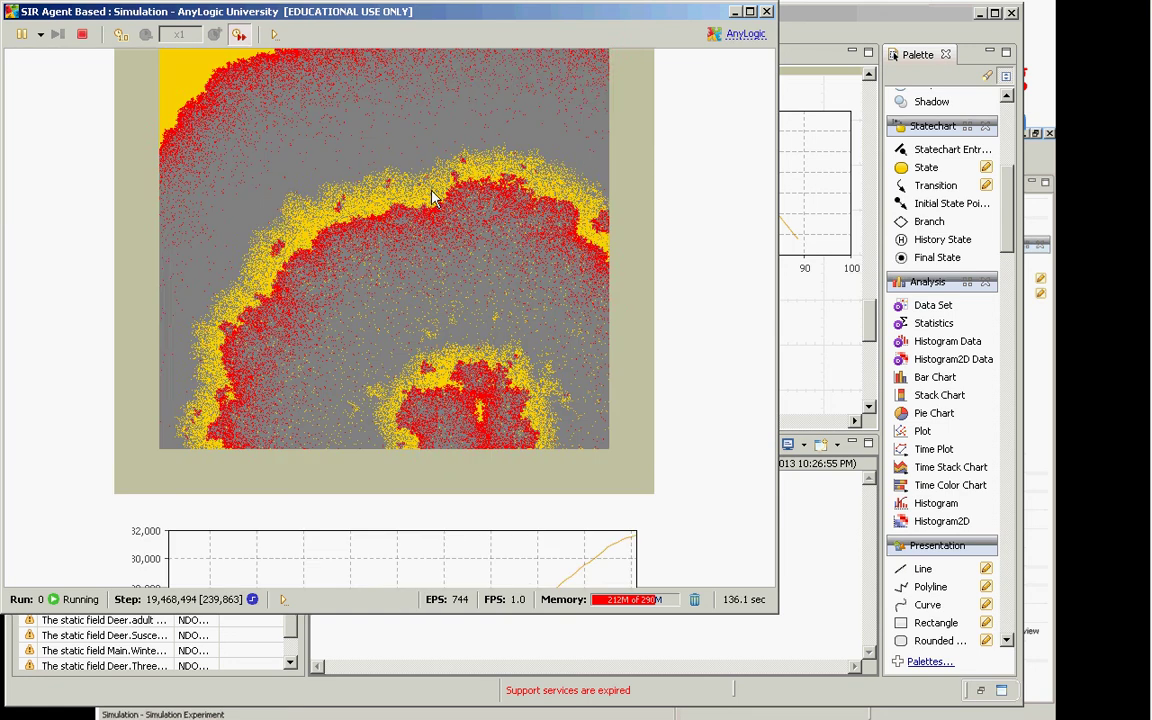
scroll(432, 197, "up", 4)
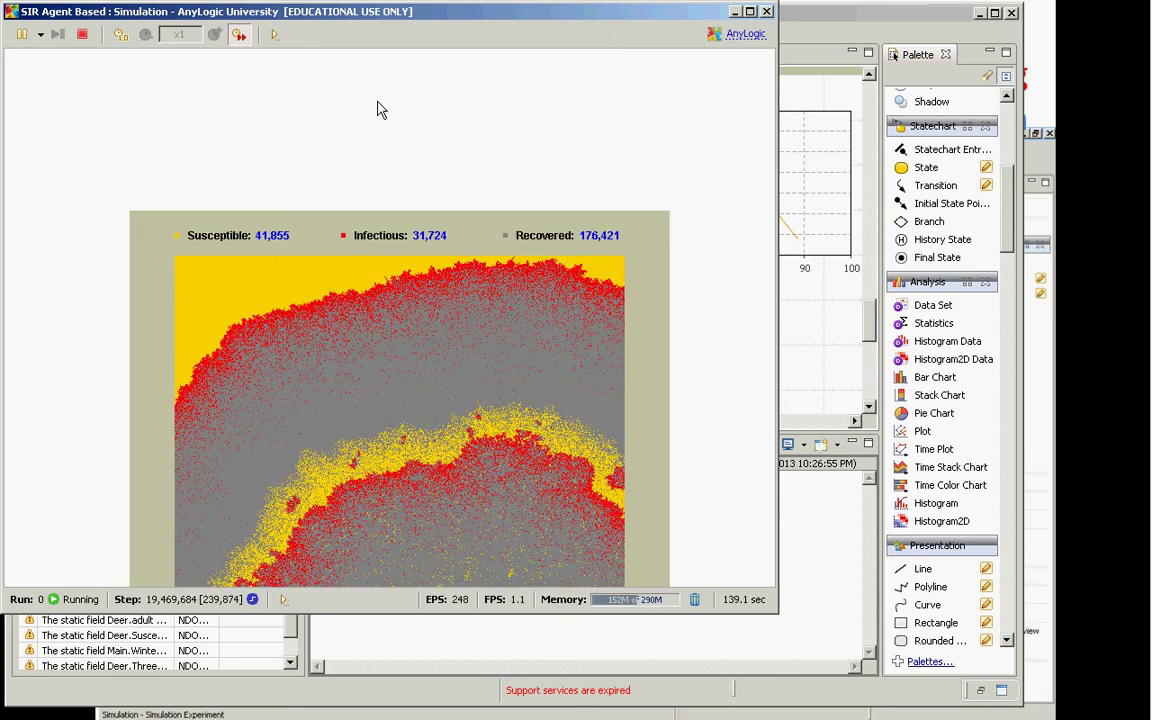
scroll(380, 110, "down", 7)
scroll(380, 87, "down", 1)
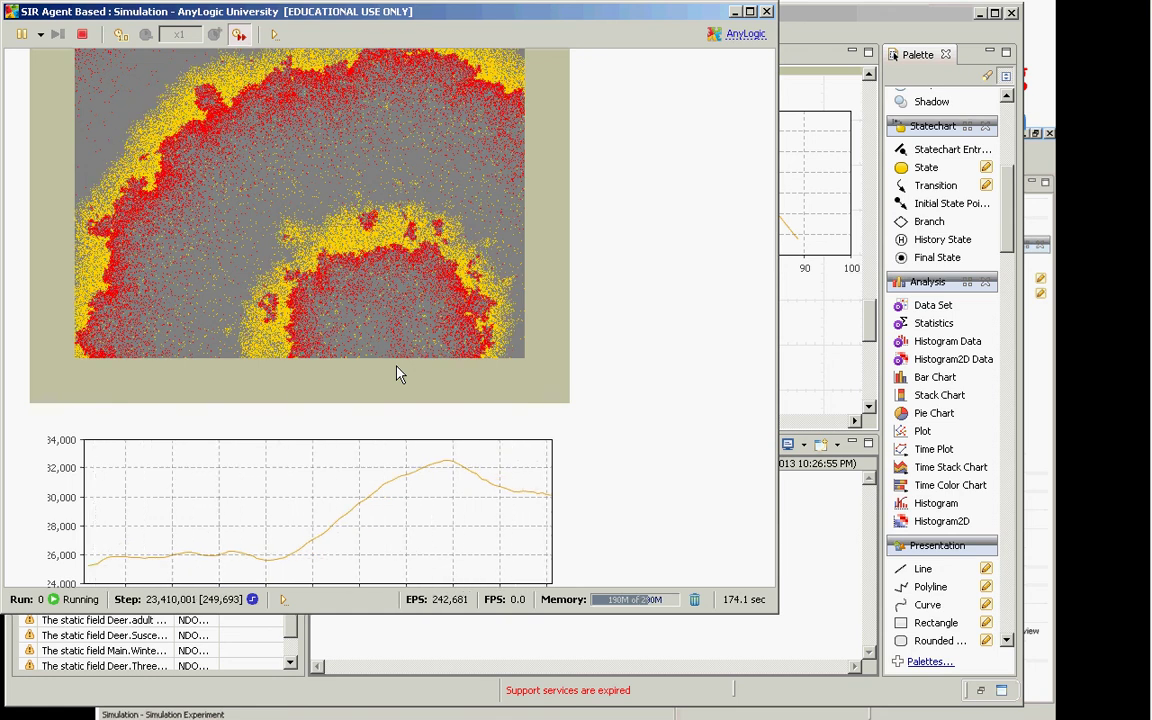
key("alt+F4")
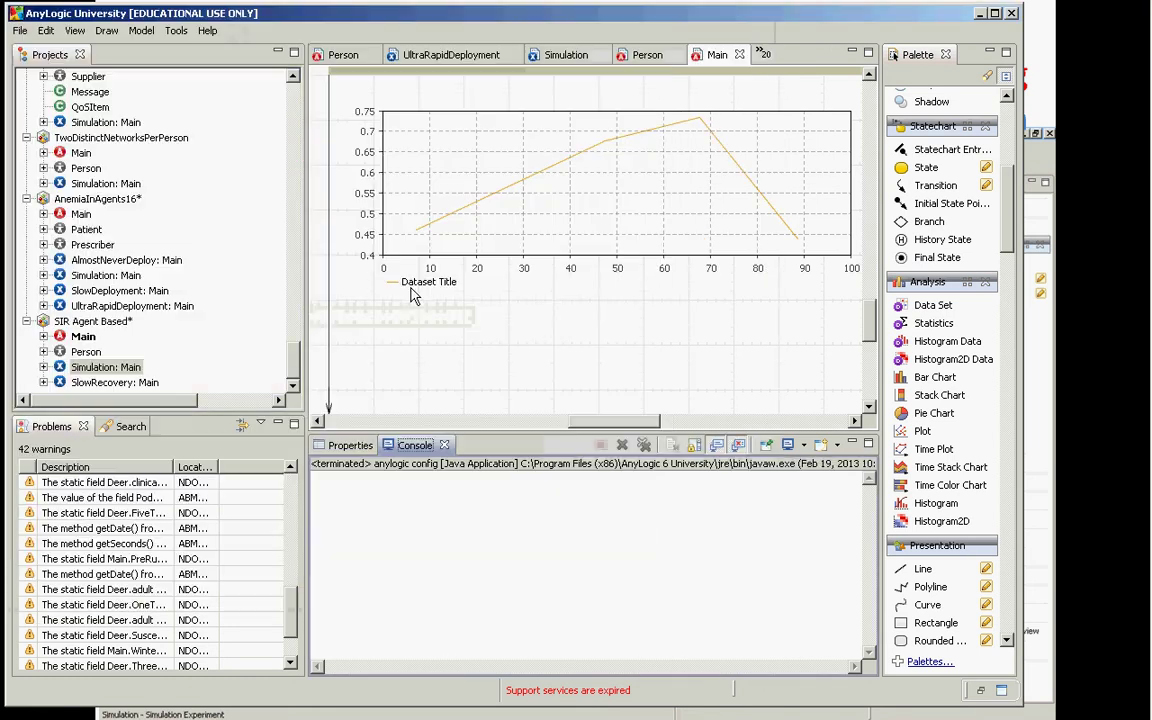
- Go back two slides in the PowerPoint lecture, end the slide show, and return to AnyLogic
left_click(105, 367)
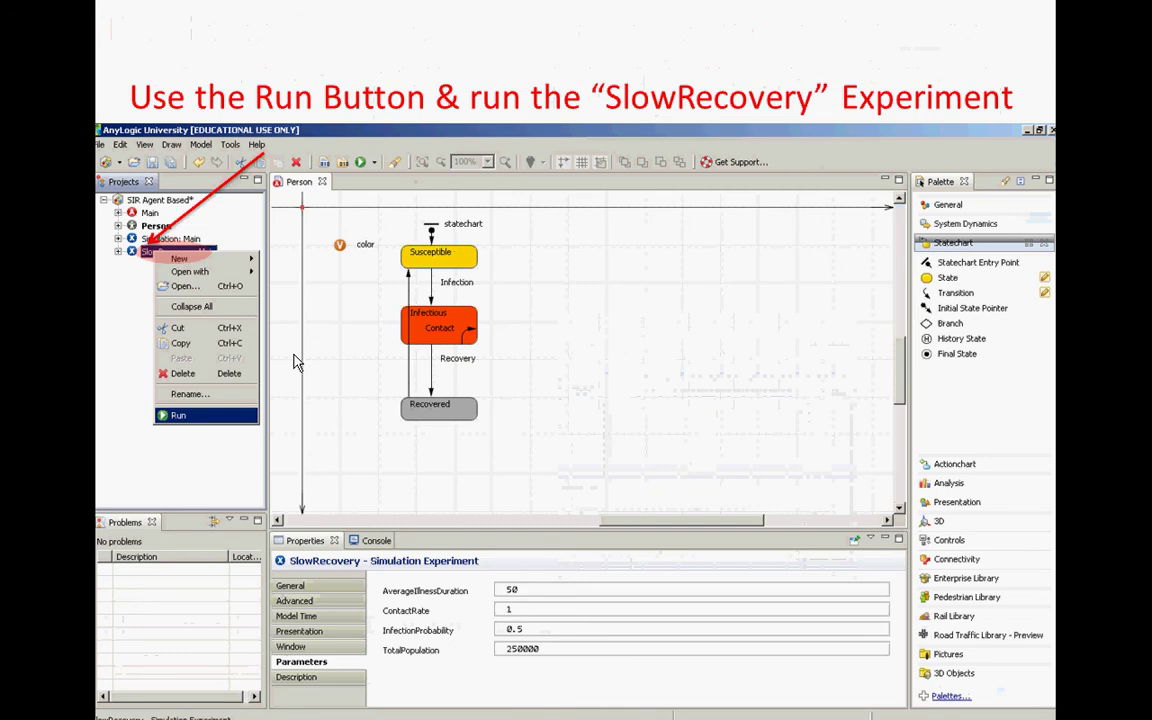
key("Page_Up")
key("Page_Up")
key("Escape")
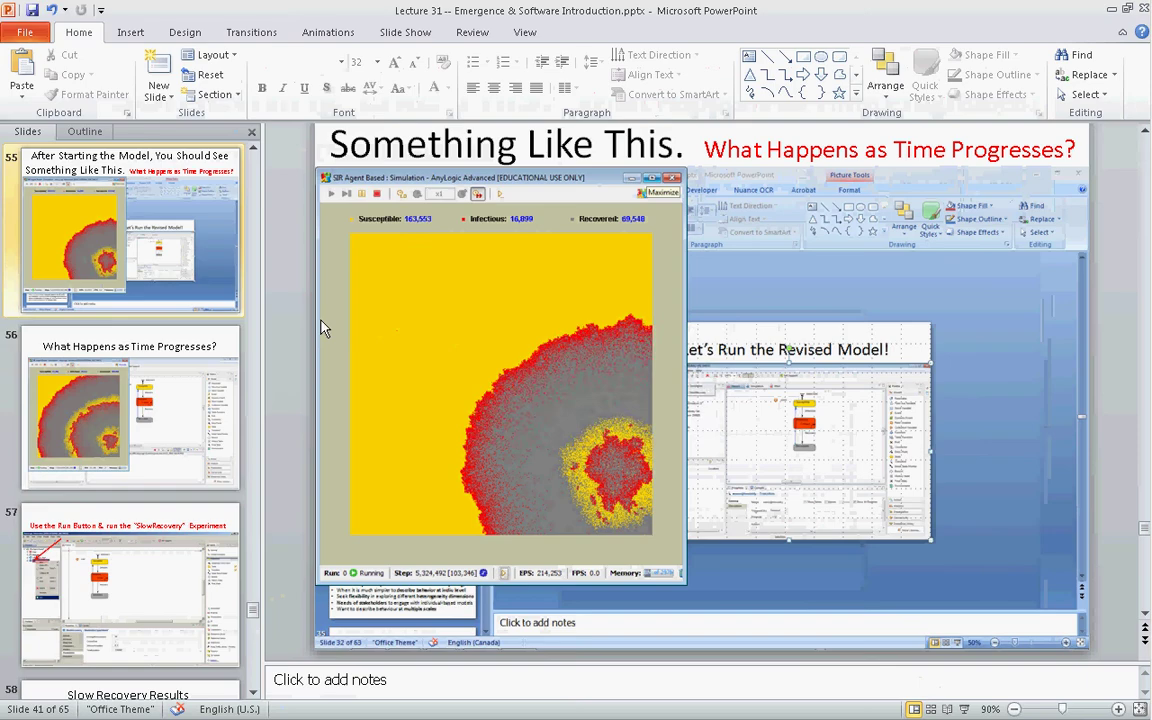
key("alt+Tab")
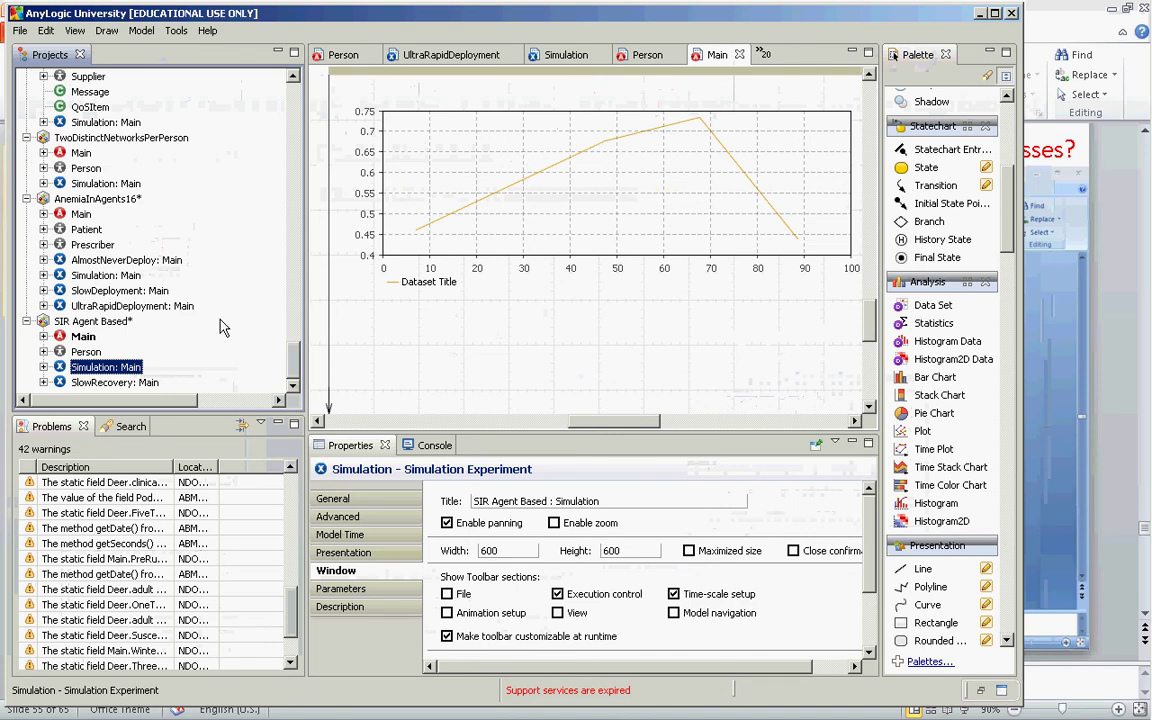
- Duplicate the Simulation experiment by copying it and pasting it into the SIR Agent Based model
right_click(112, 366)
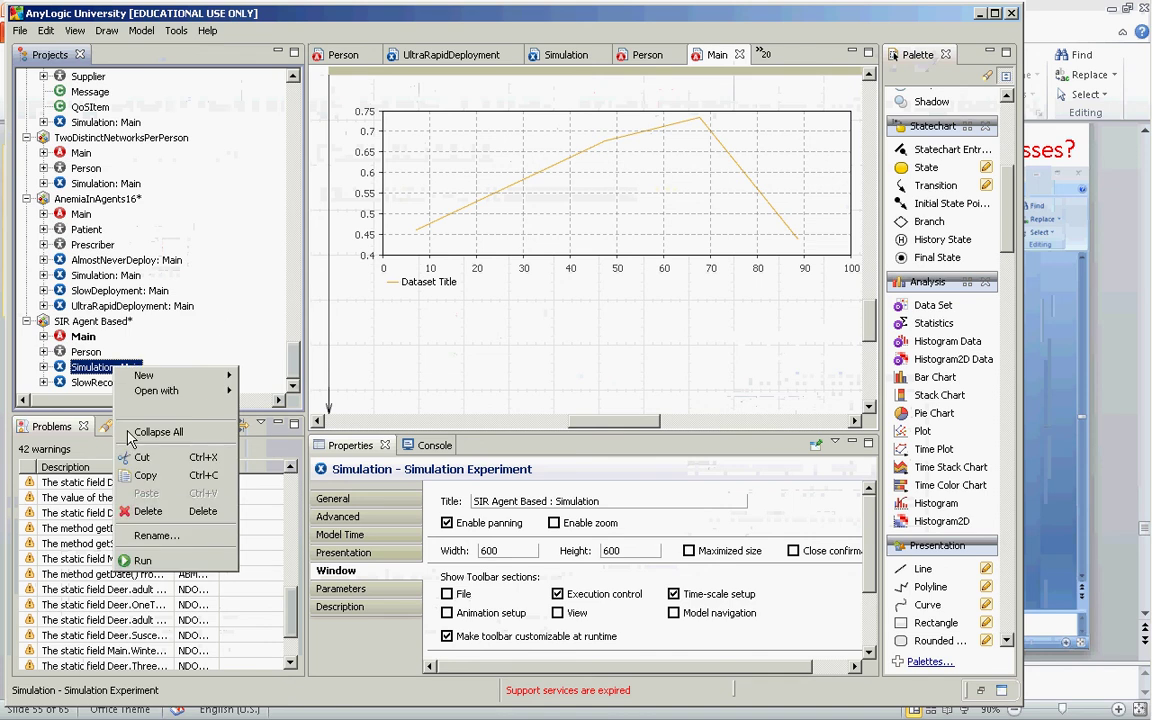
left_click(144, 475)
left_click(83, 331)
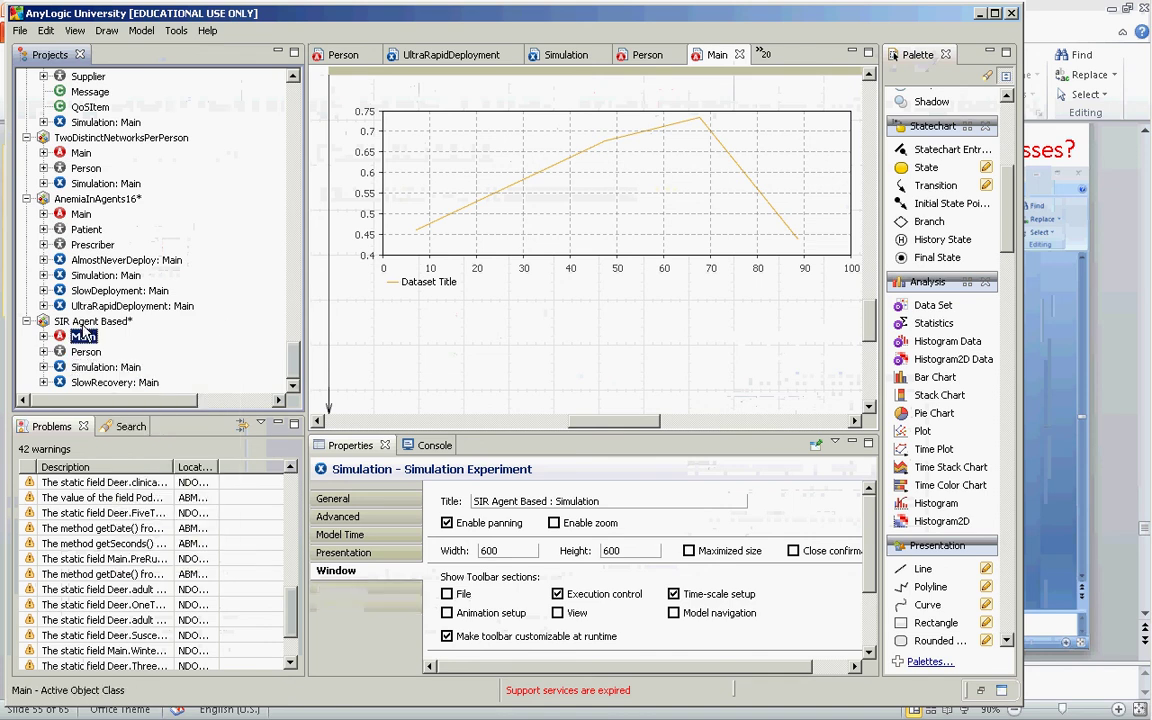
right_click(78, 321)
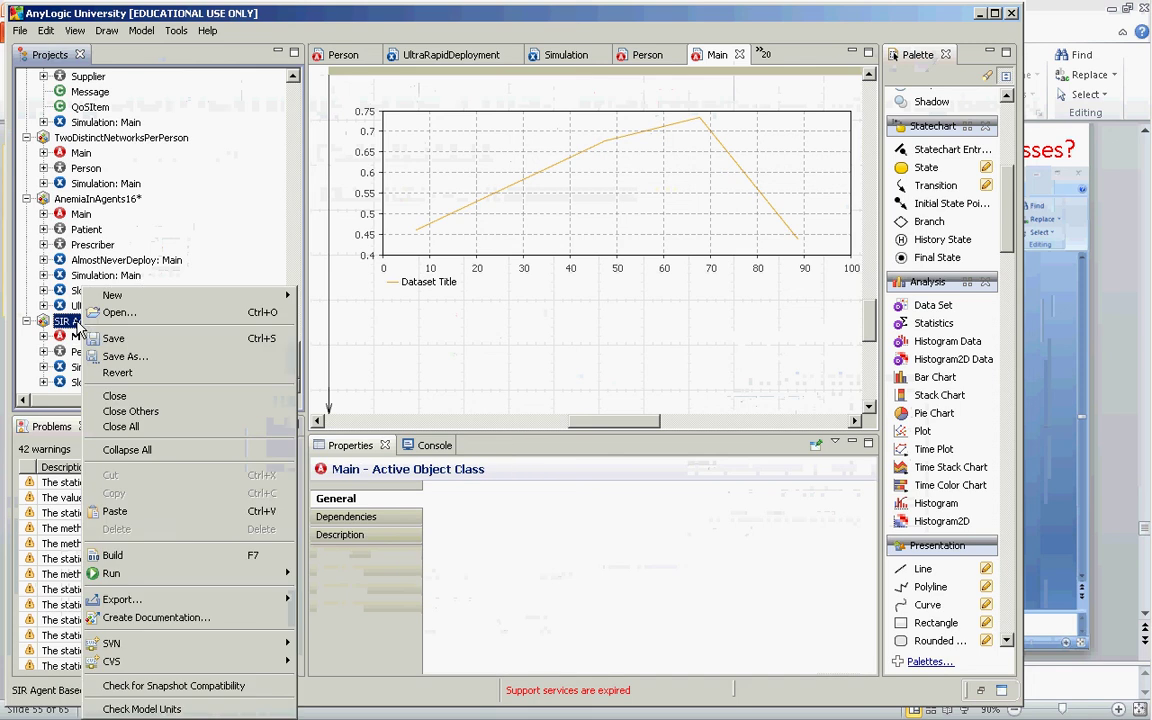
left_click(157, 513)
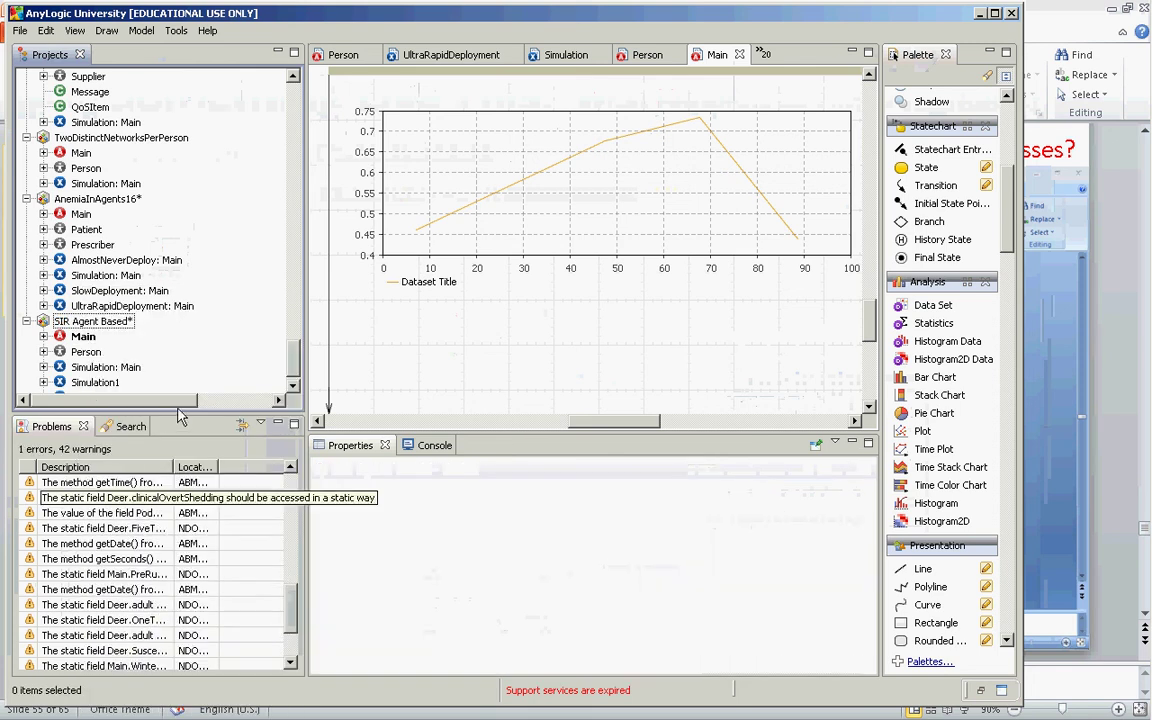
- Rename the pasted experiment copy in SIR Agent Based to FastRecovery
left_click(95, 382)
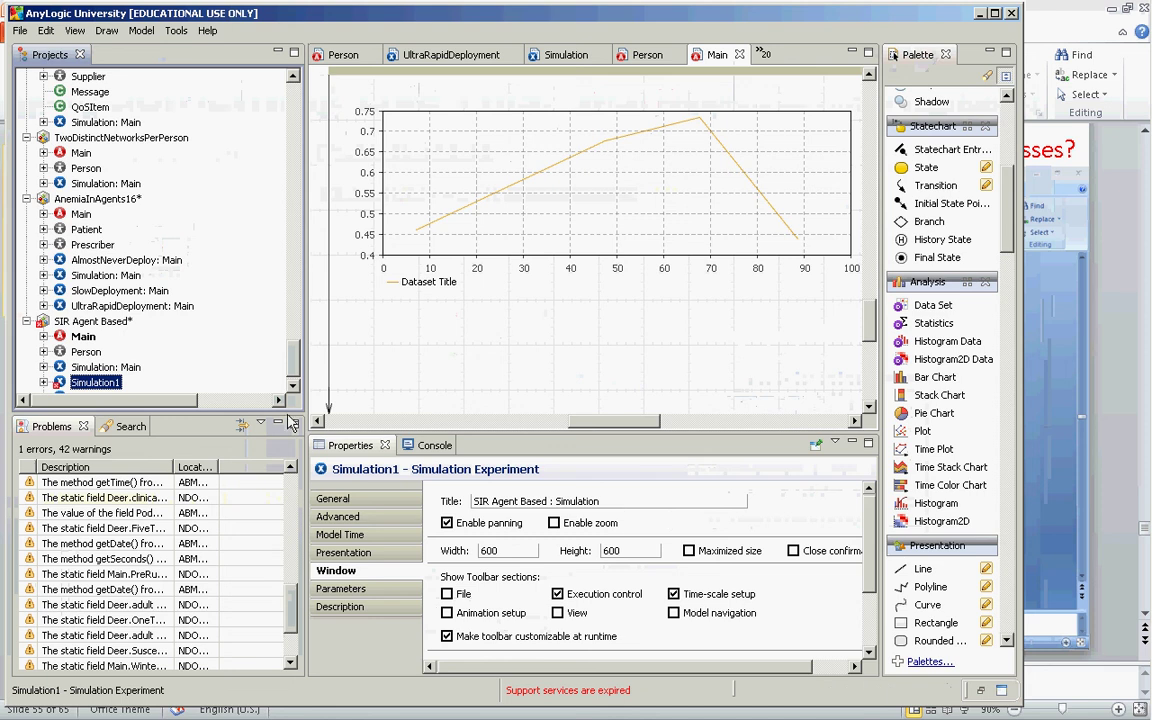
left_click(338, 498)
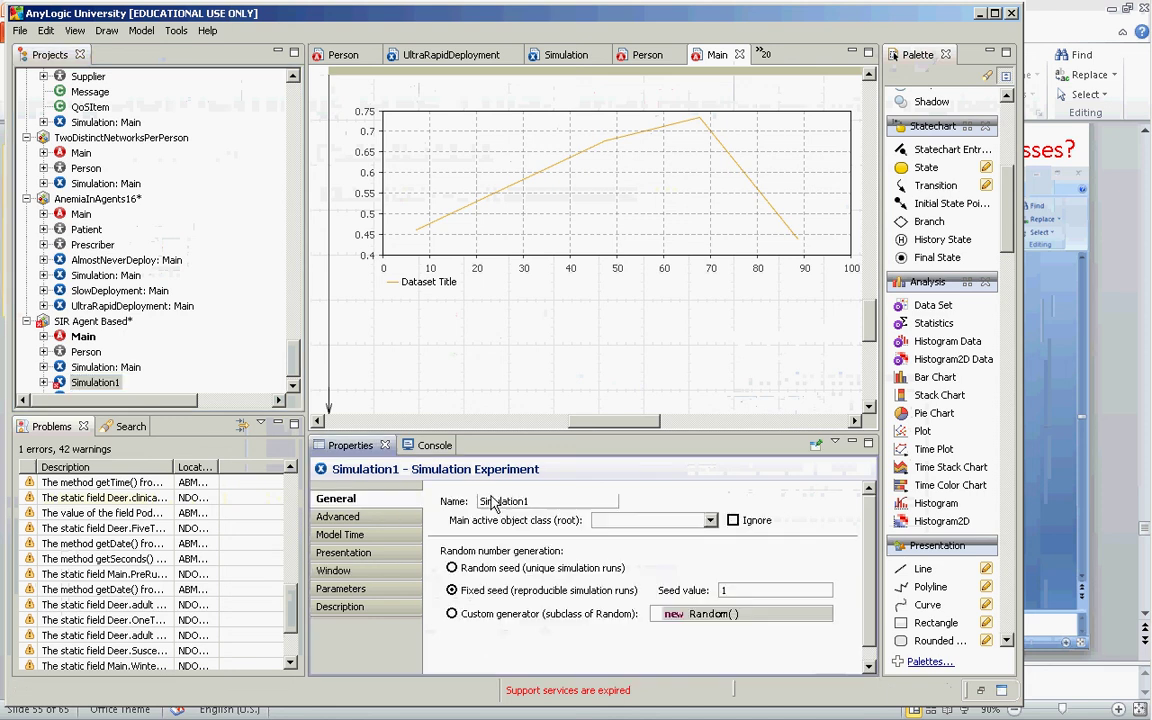
double_click(492, 502)
type("F")
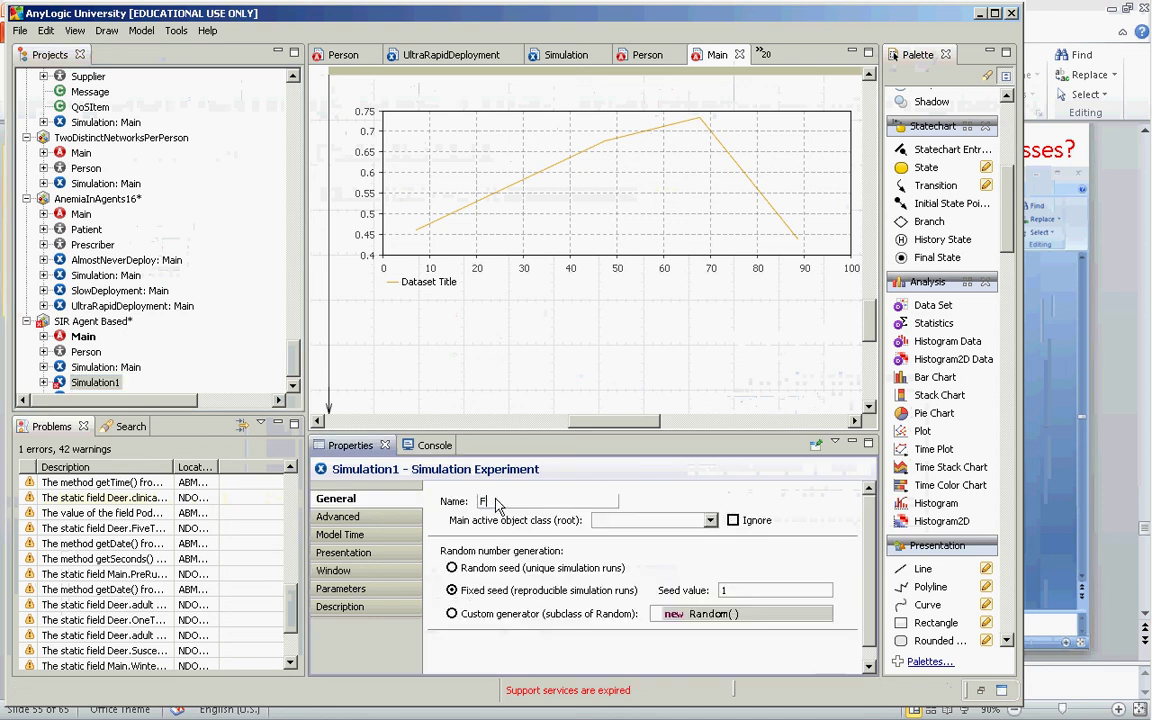
type("astRecovery")
- Set the main active object class of the FastRecovery experiment to Main
left_click(337, 592)
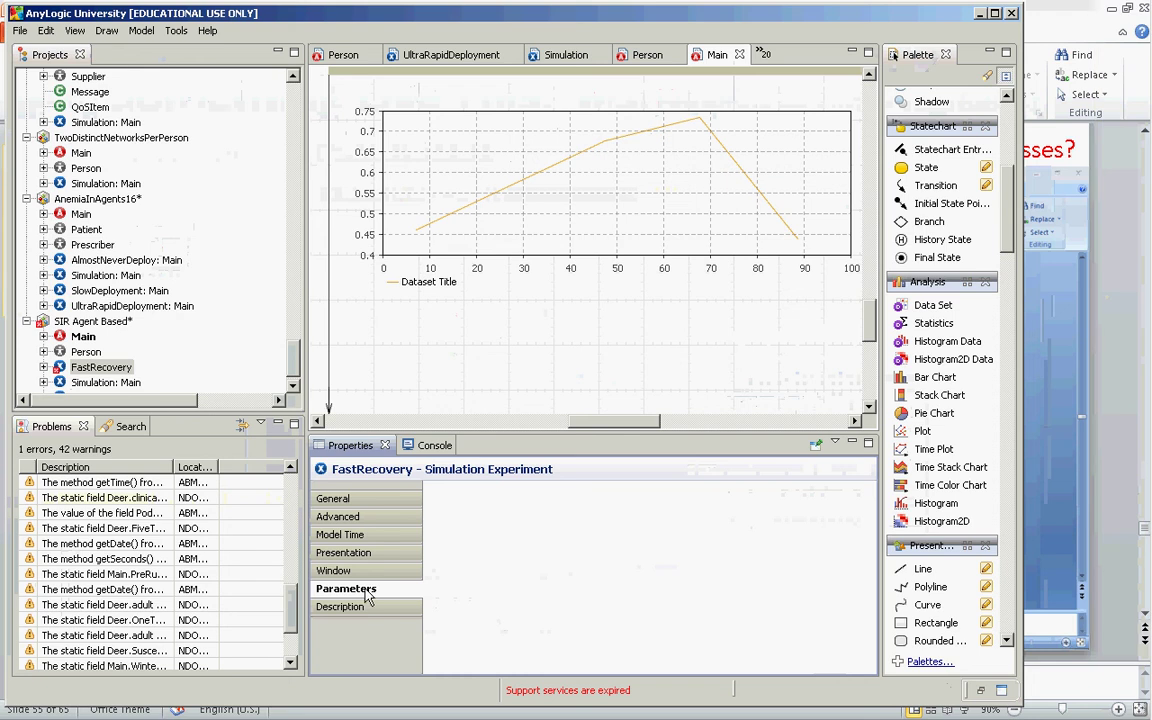
left_click(93, 369)
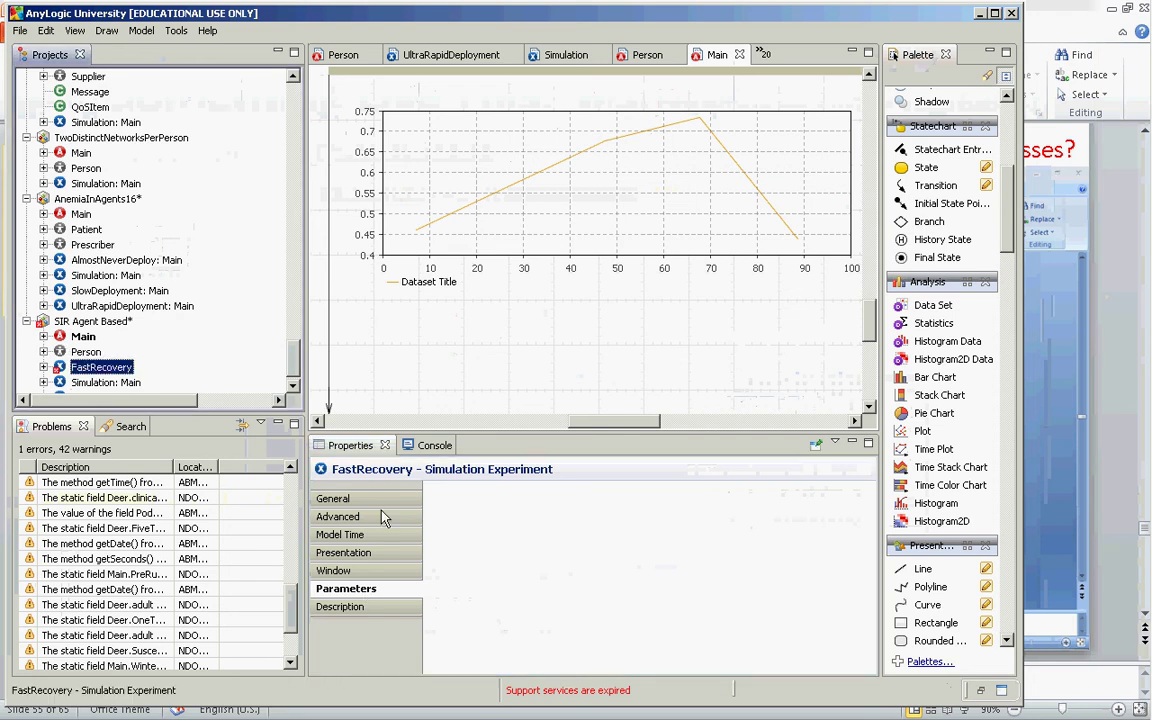
left_click(335, 498)
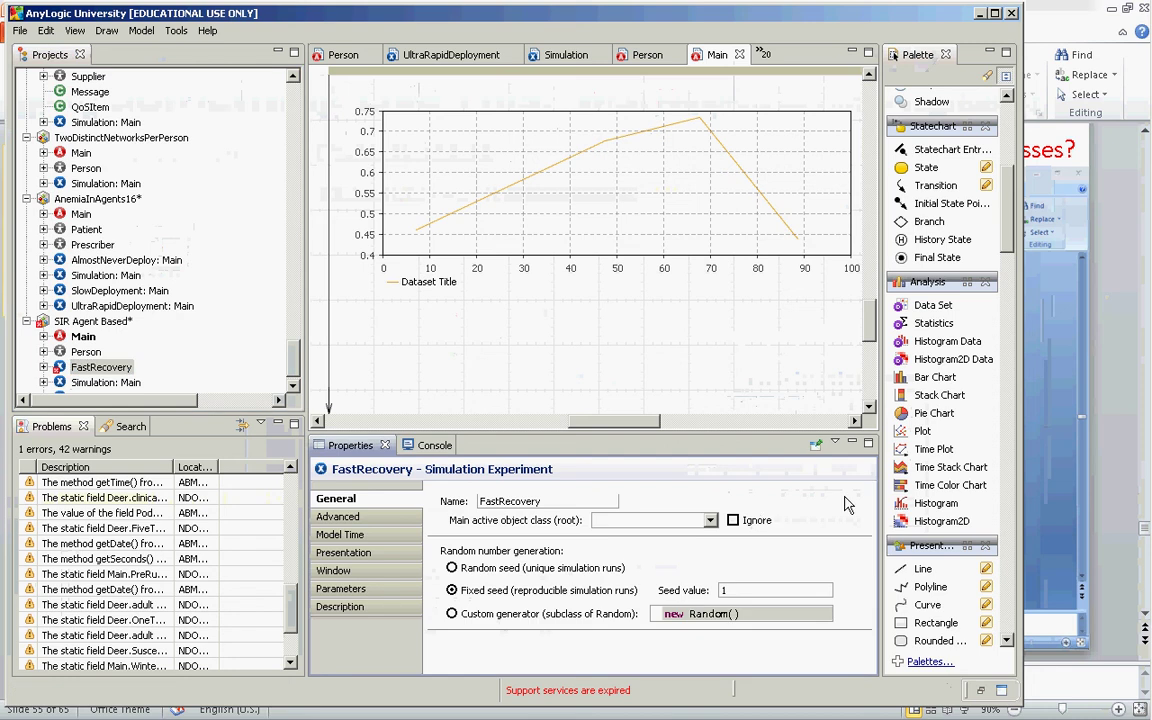
left_click(709, 520)
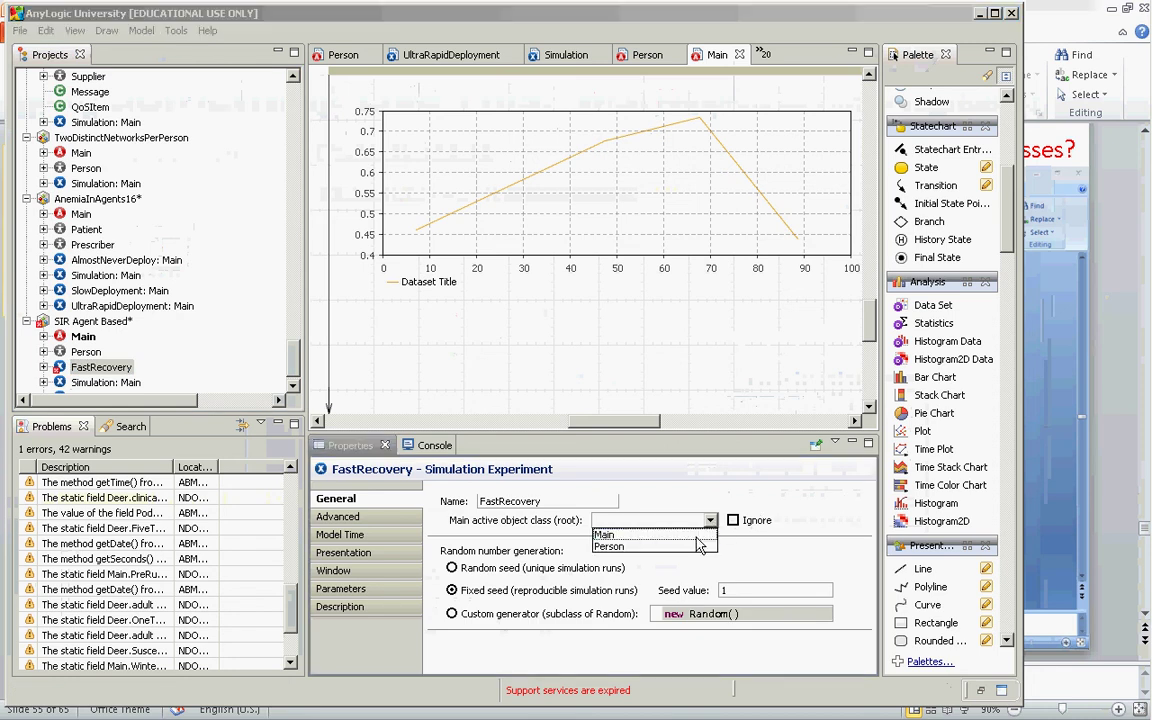
left_click(690, 533)
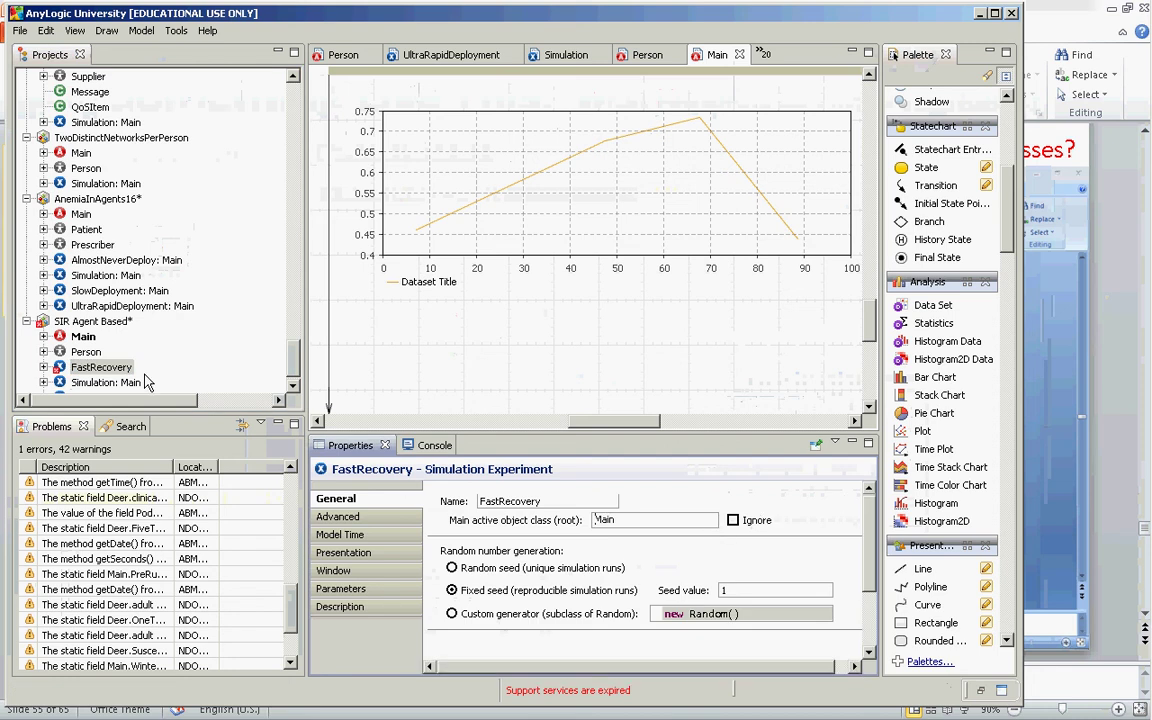
- Set the AverageIllnessDuration parameter of the FastRecovery experiment to 5
left_click(352, 592)
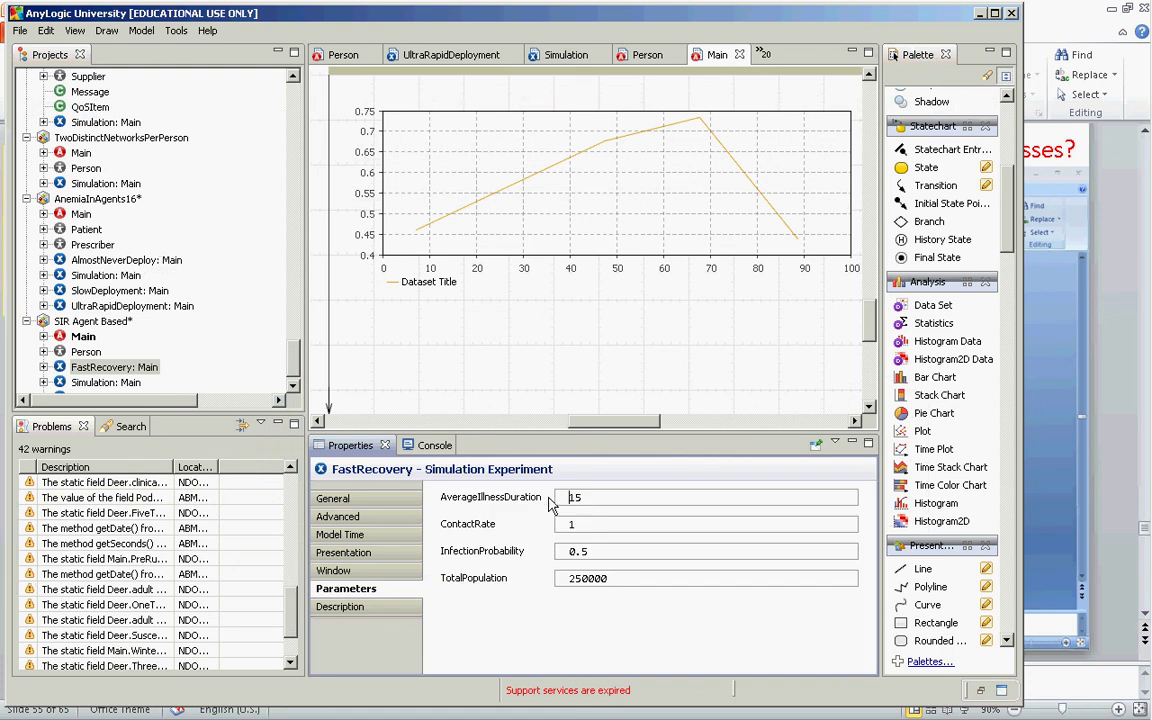
left_click_drag(567, 502, 643, 509)
type("5")
- Run the FastRecovery experiment, start the model in the Main view, and close the simulation
left_click(95, 367)
right_click(95, 367)
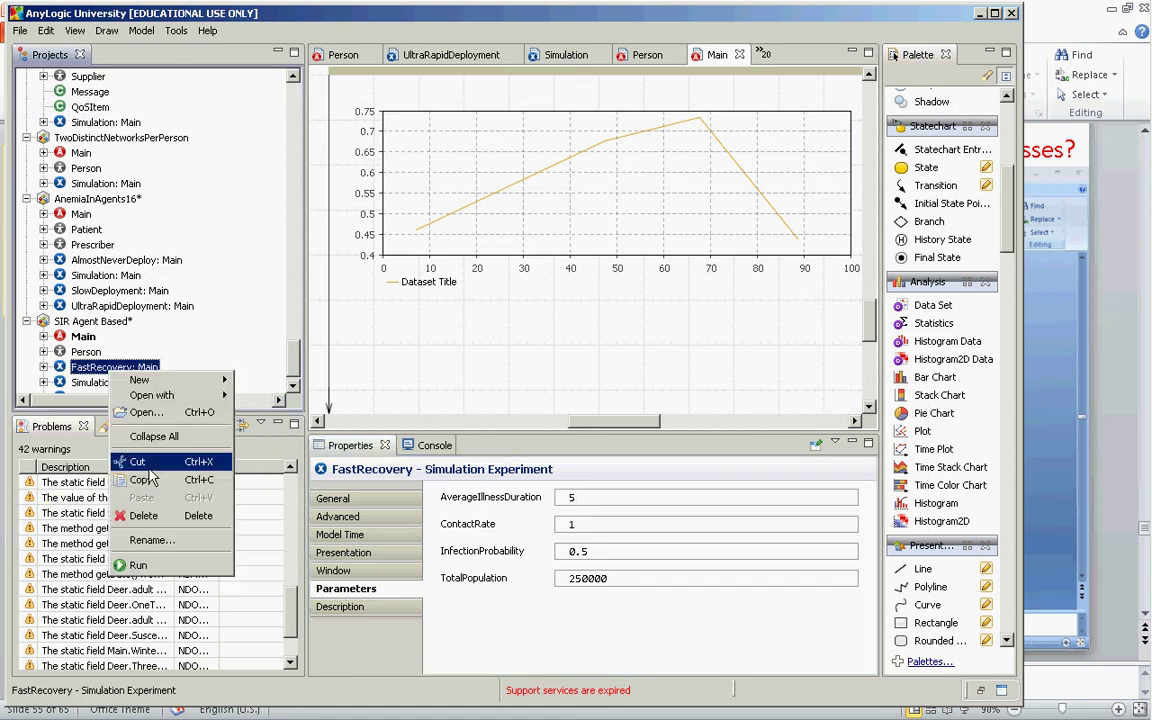
left_click(138, 565)
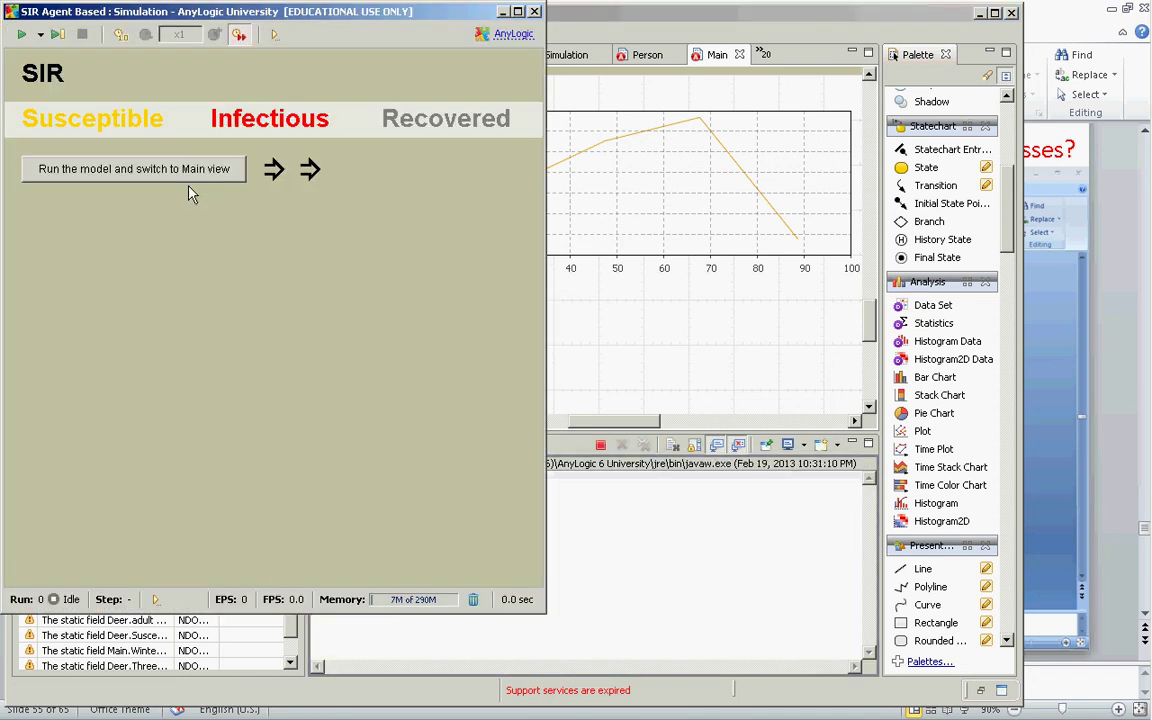
left_click(175, 176)
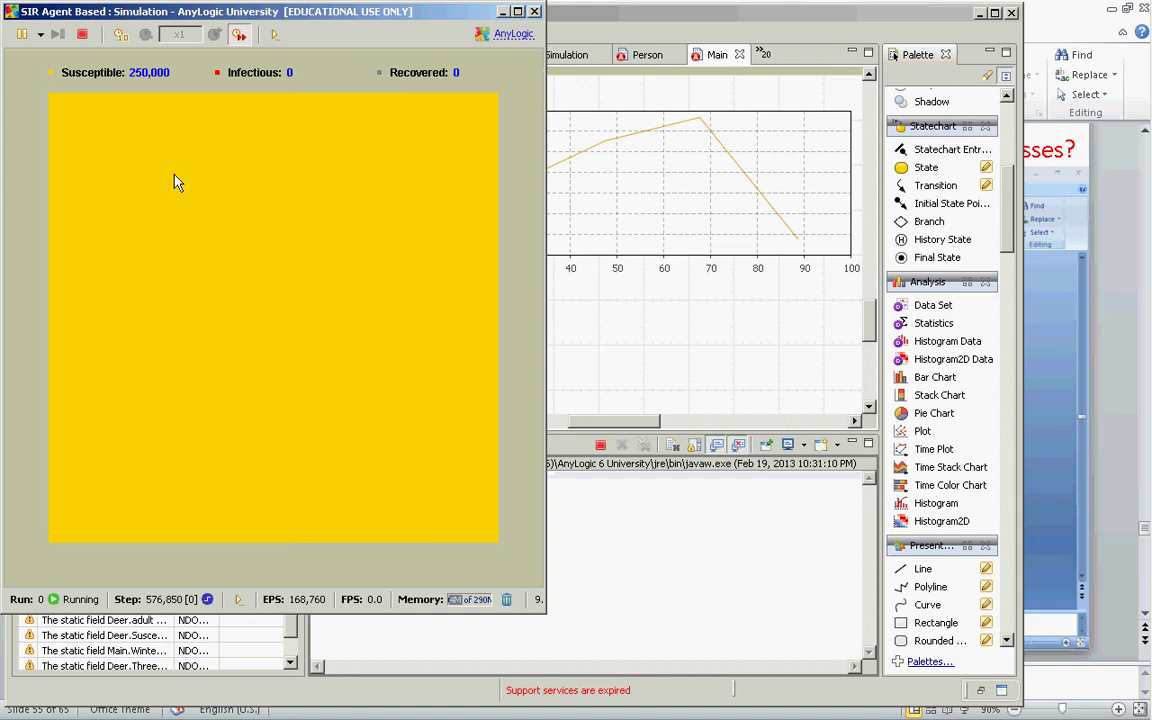
left_click(534, 12)
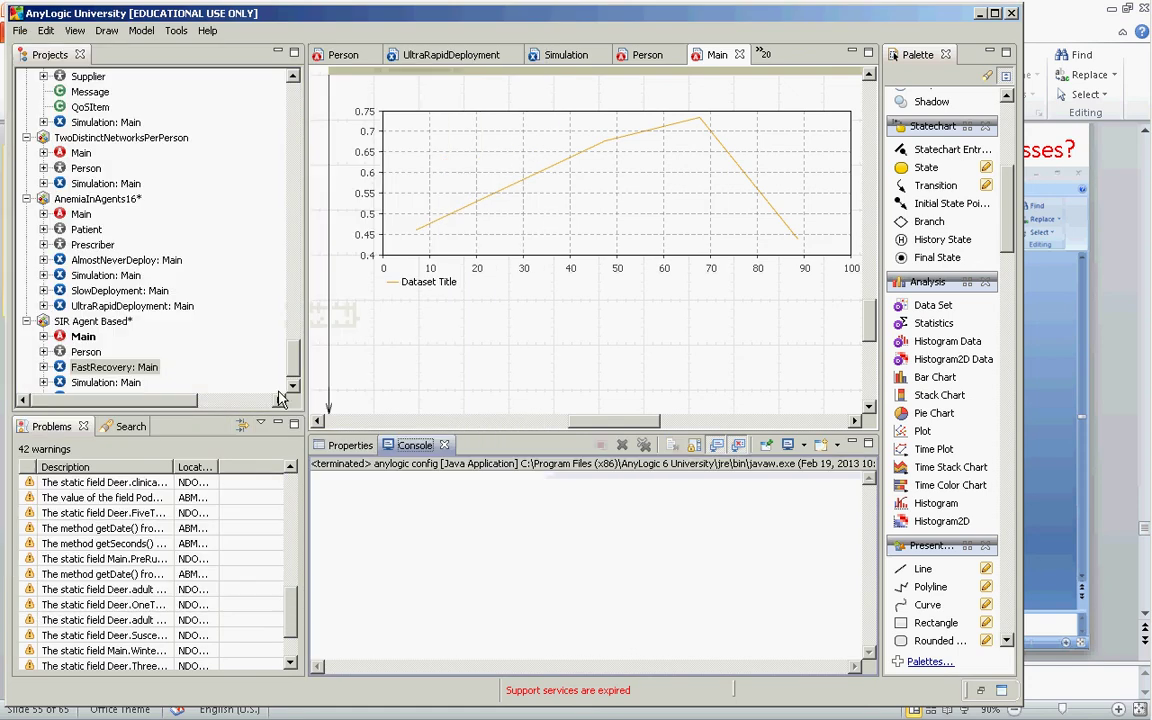
- Set FastRecovery's AverageIllnessDuration to 8 and run the experiment, starting the model in the Main view
left_click(366, 449)
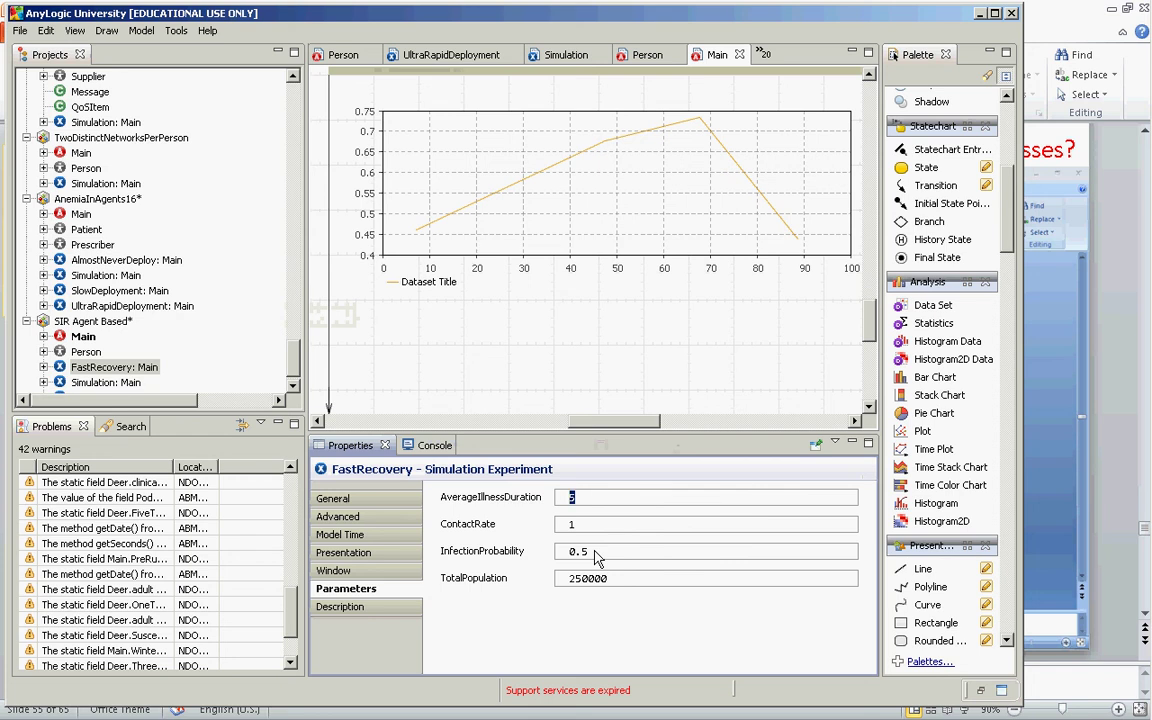
type("8")
left_click(110, 367)
right_click(140, 366)
left_click(203, 556)
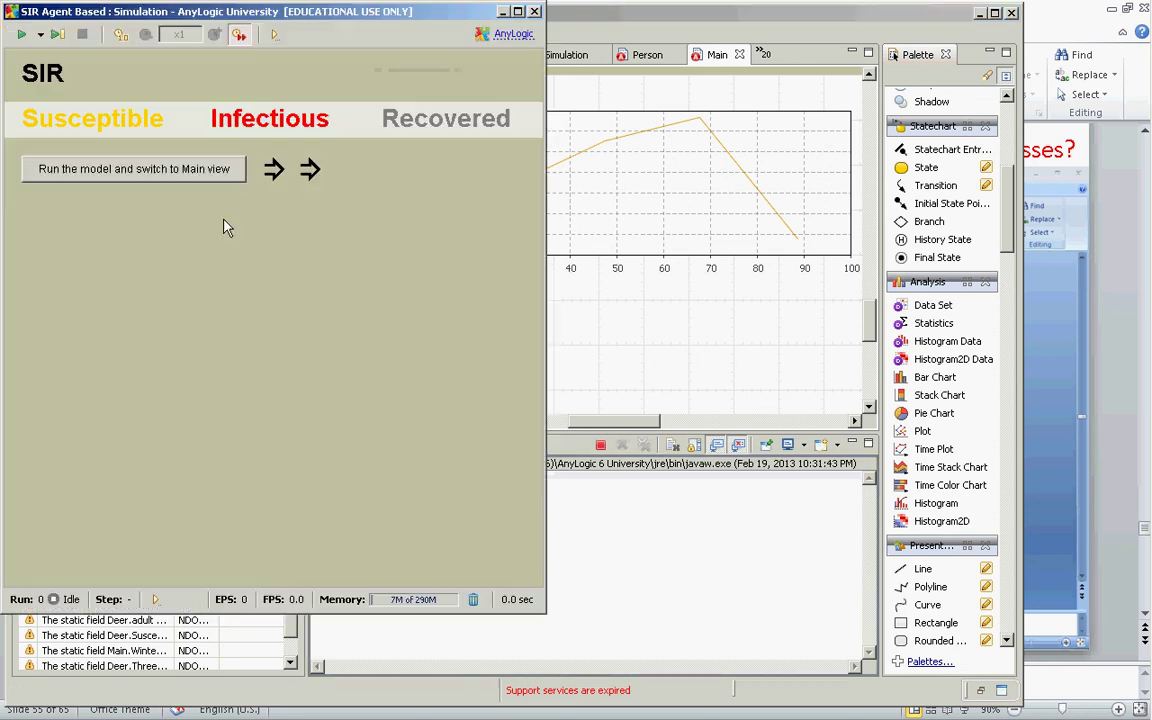
left_click(178, 166)
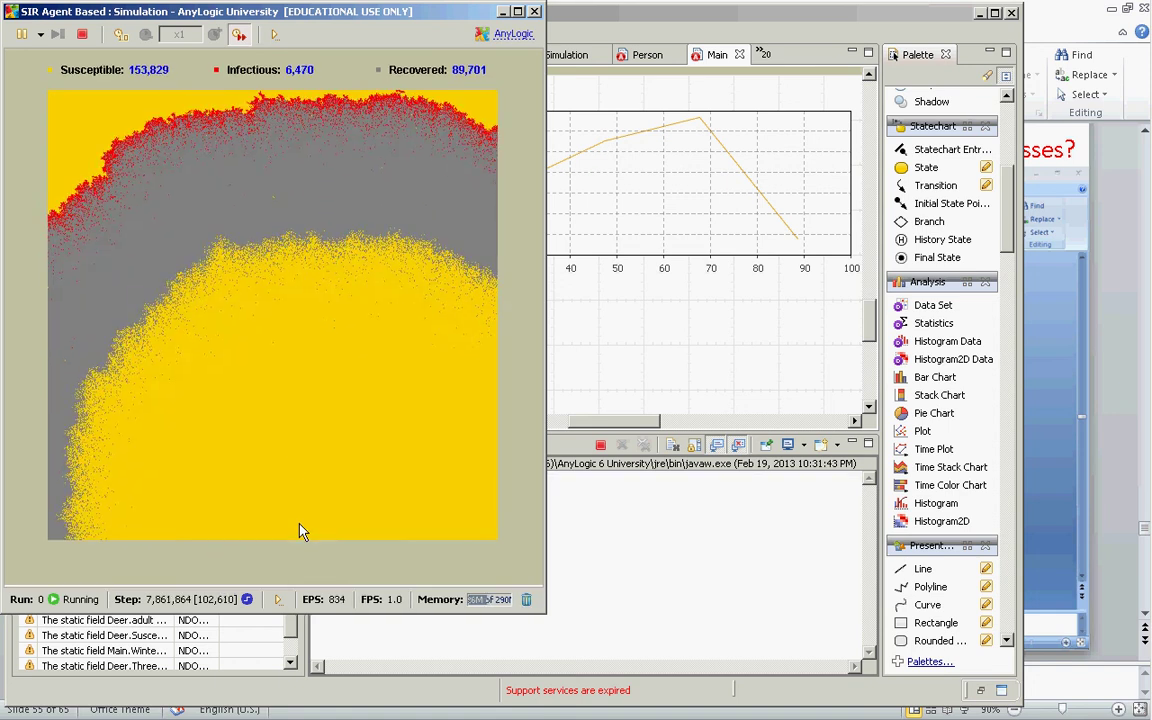
- Examine the infection waves, state counts and infectious count plot of the FastRecovery run over time, and close the simulation
scroll(291, 308, "down", 5)
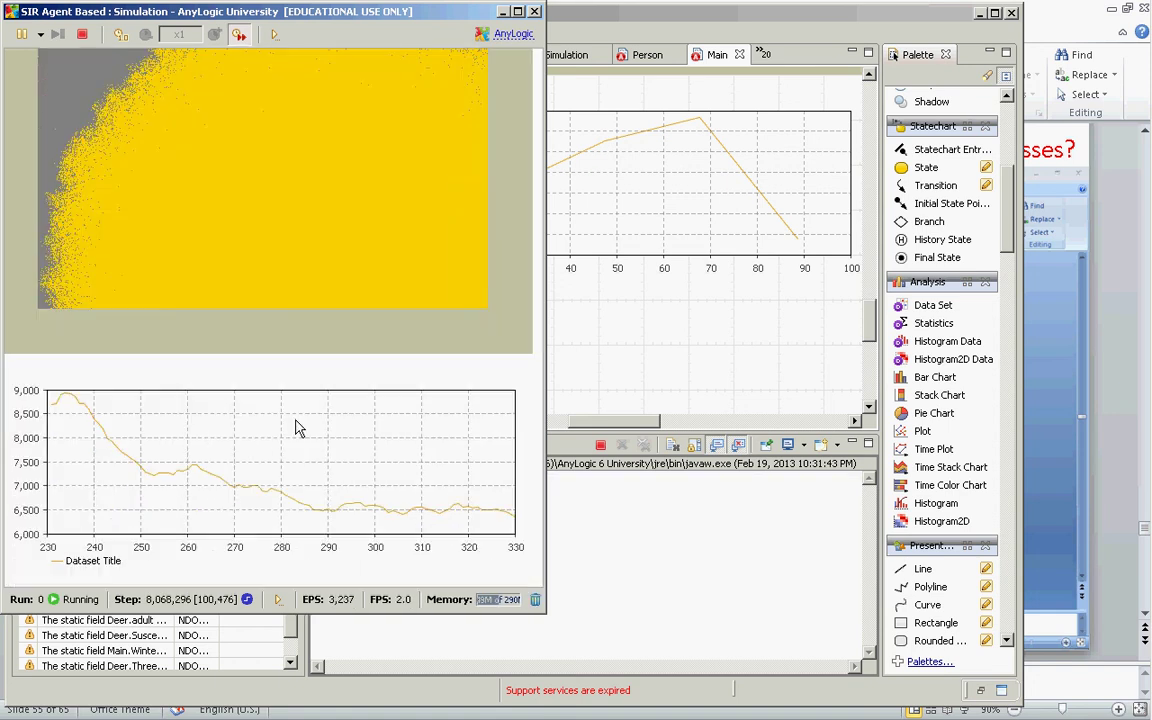
scroll(97, 373, "down", 1)
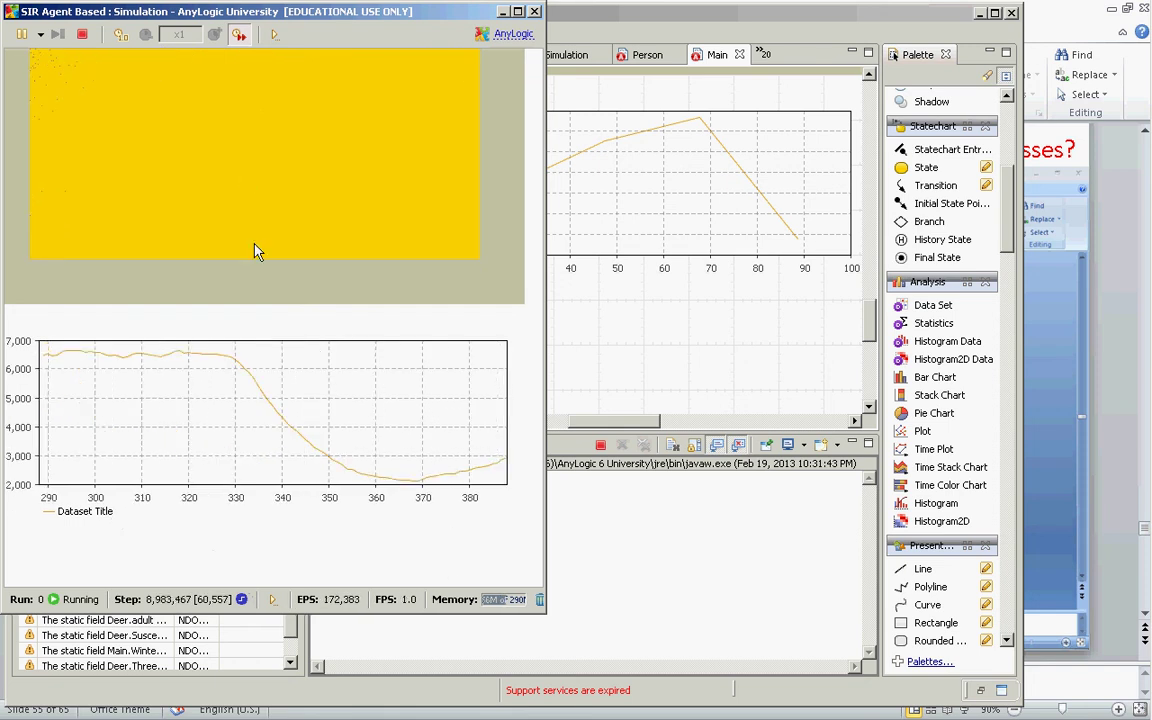
scroll(283, 404, "up", 5)
scroll(310, 410, "up", 3)
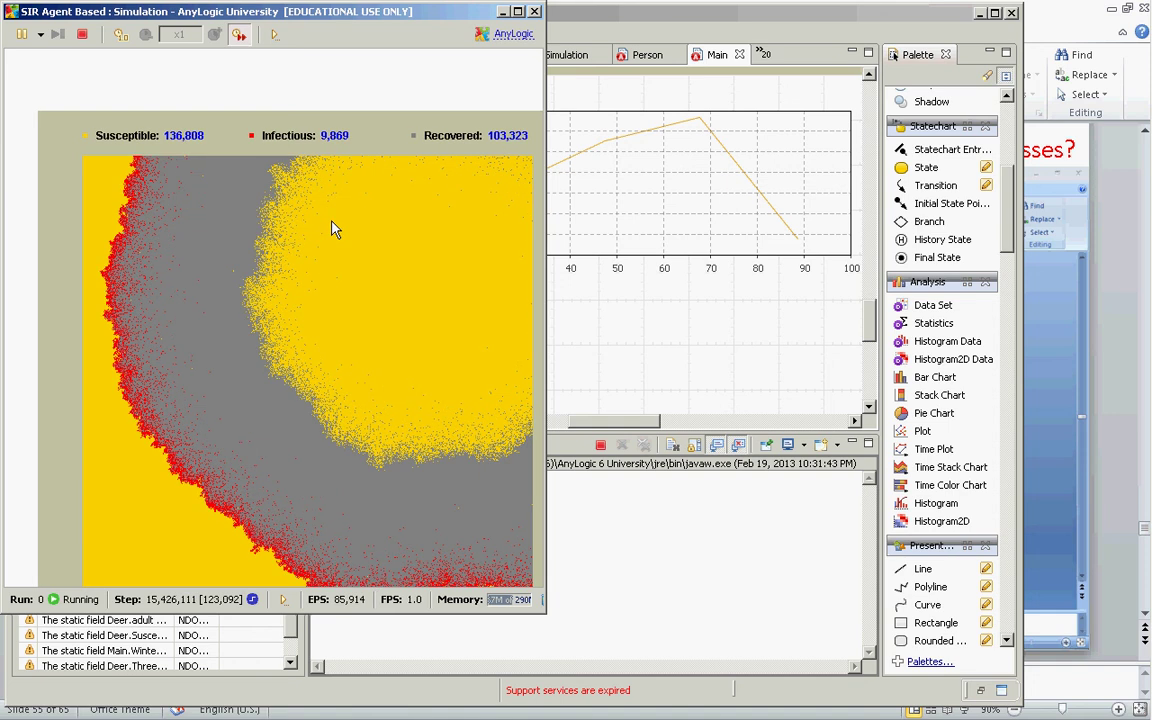
scroll(330, 236, "down", 5)
scroll(330, 233, "up", 5)
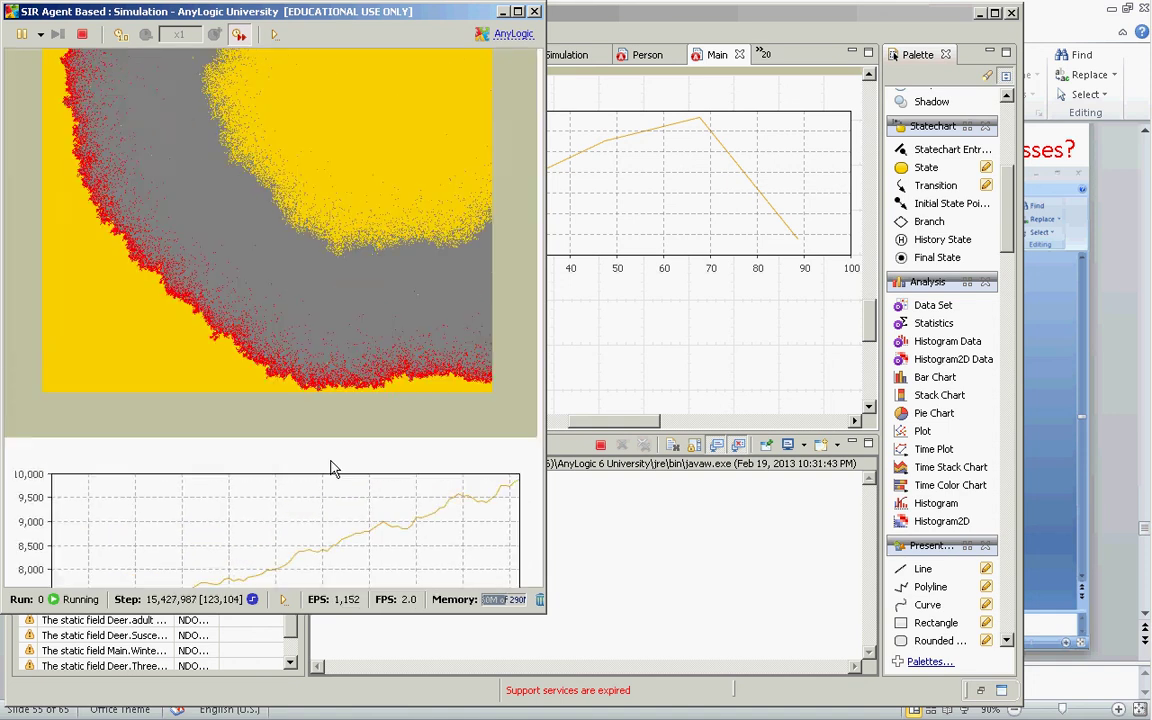
scroll(335, 440, "down", 2)
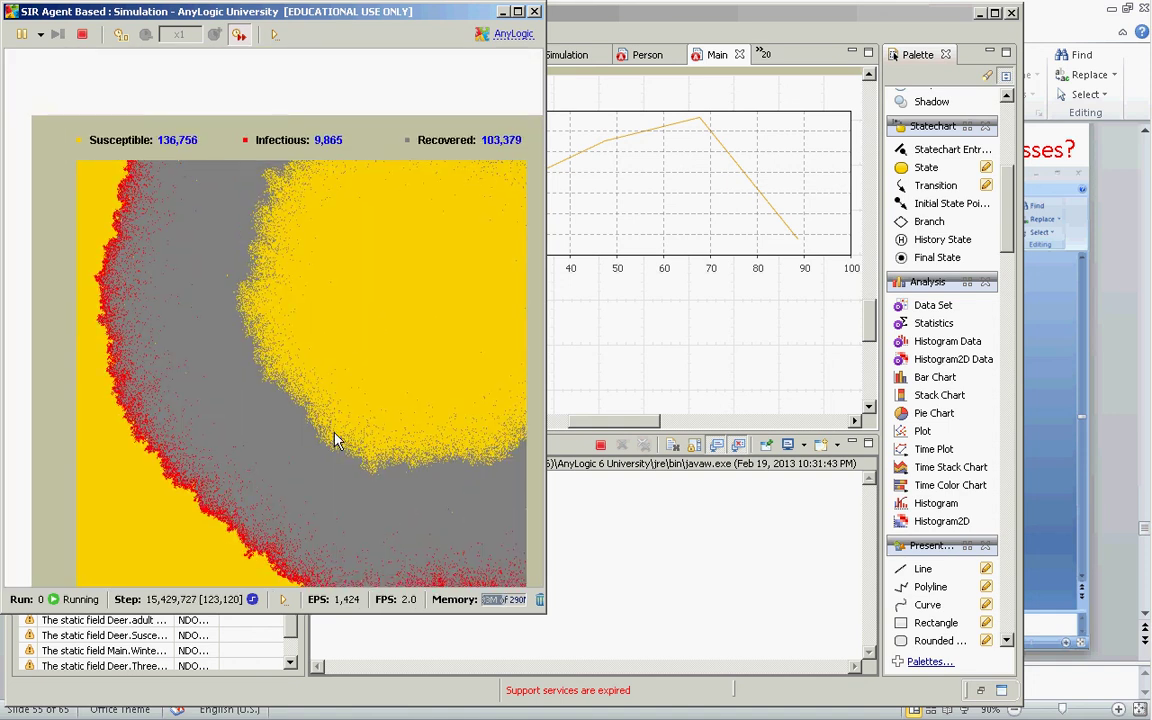
scroll(335, 440, "right", 1)
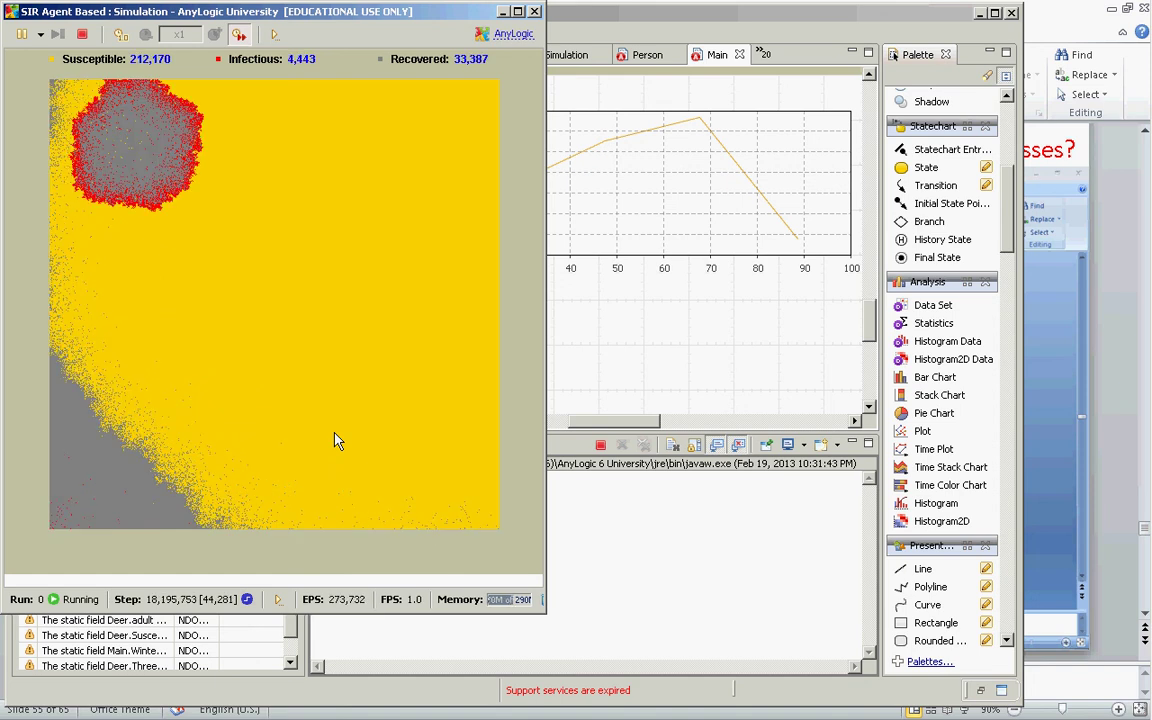
key("alt+F4")
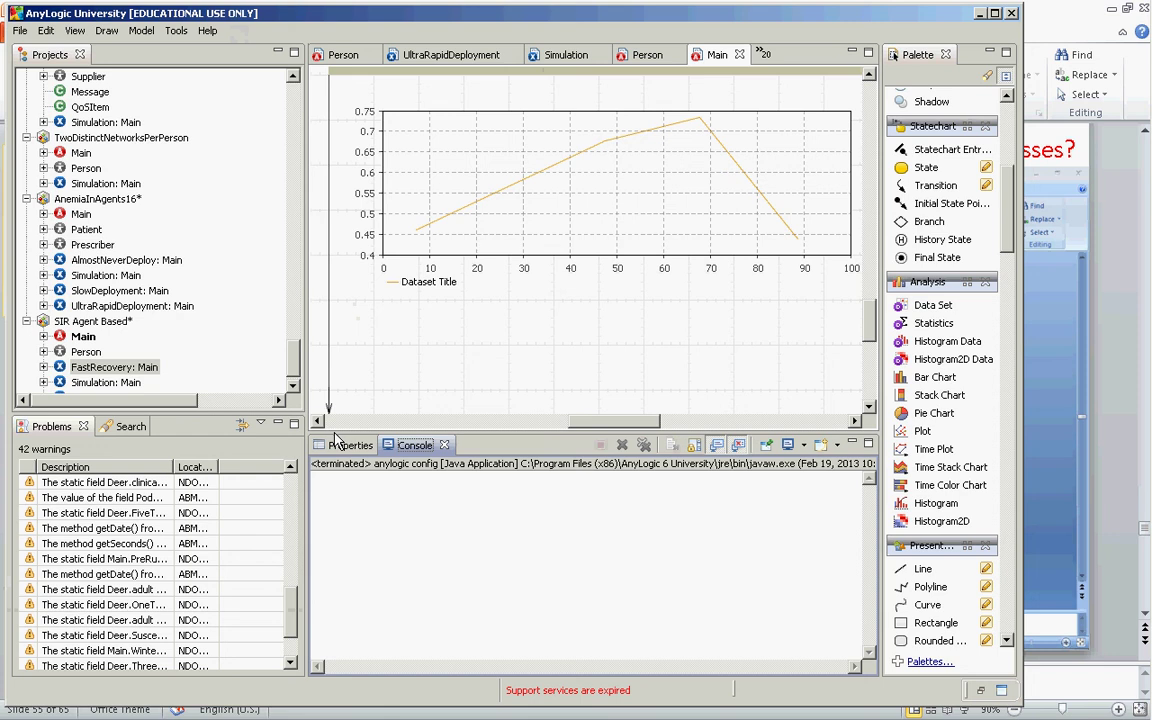
- View the remaining SIR Agent Based experiments, switch to the PowerPoint lecture, and return to AnyLogic
left_click(294, 372)
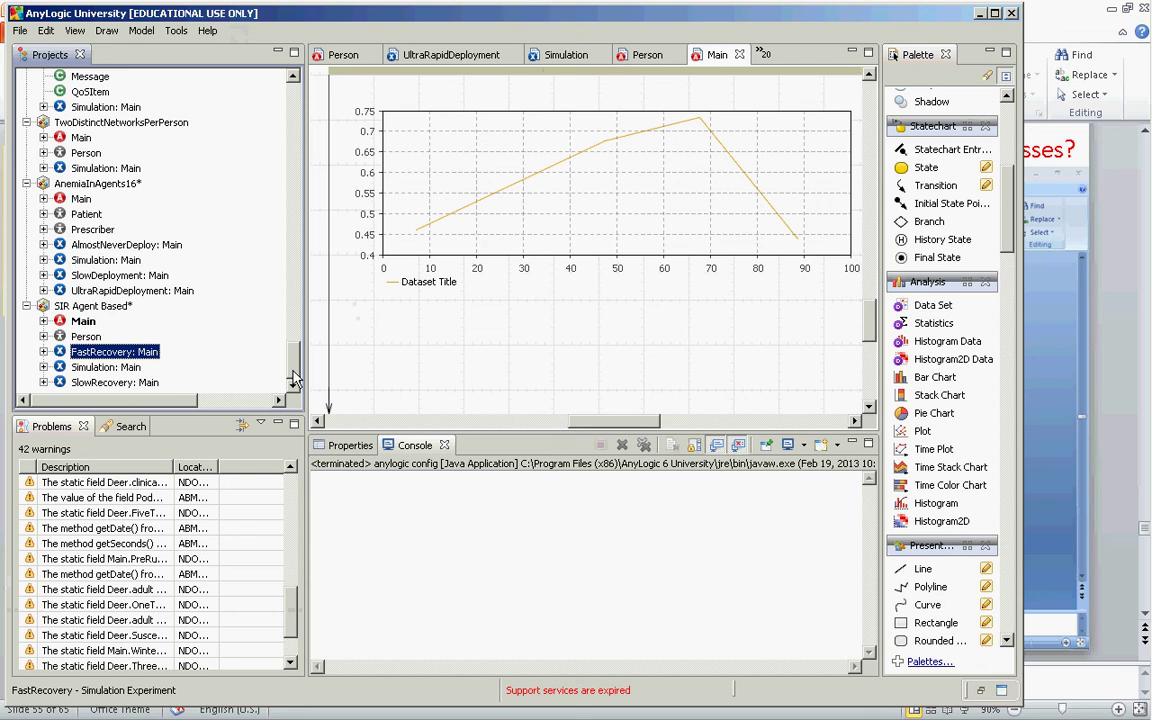
key("alt+Tab")
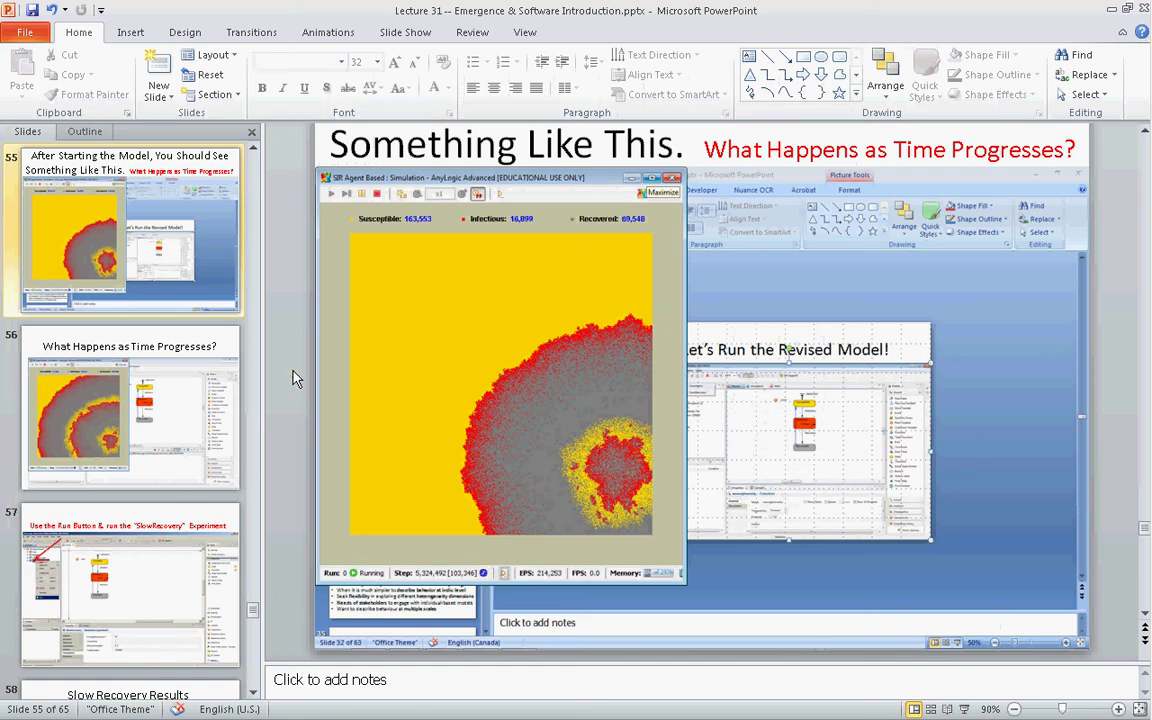
key("alt+Tab")
key("alt")
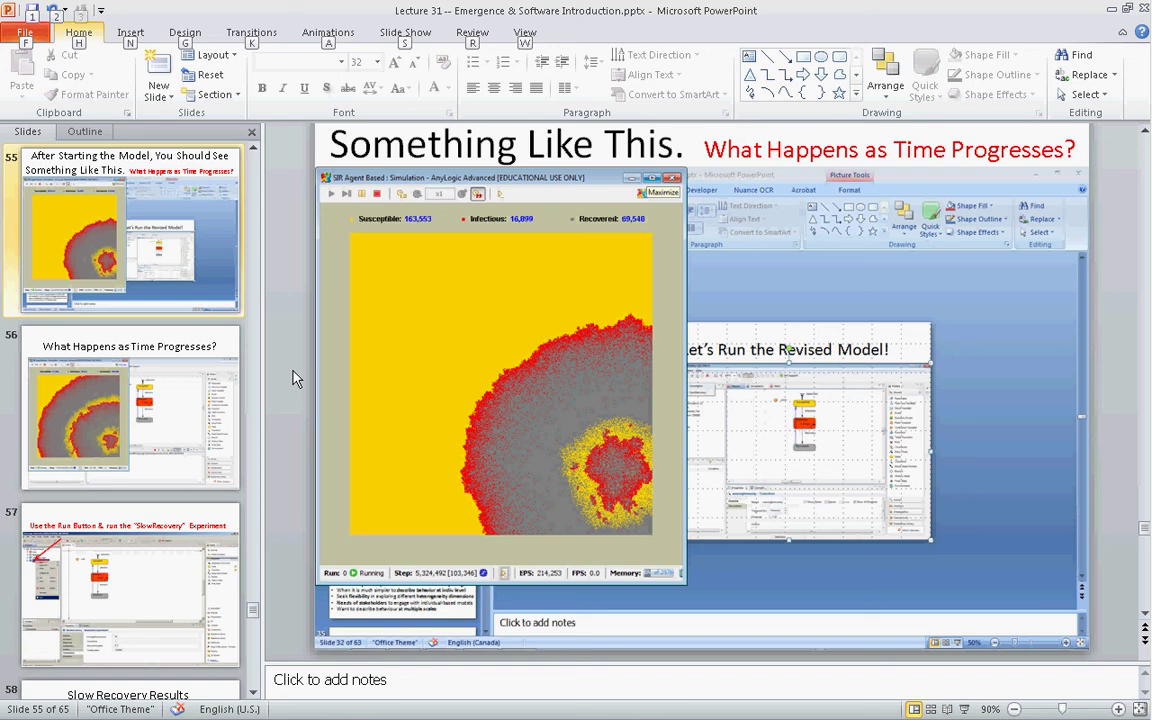
key("alt+Tab")
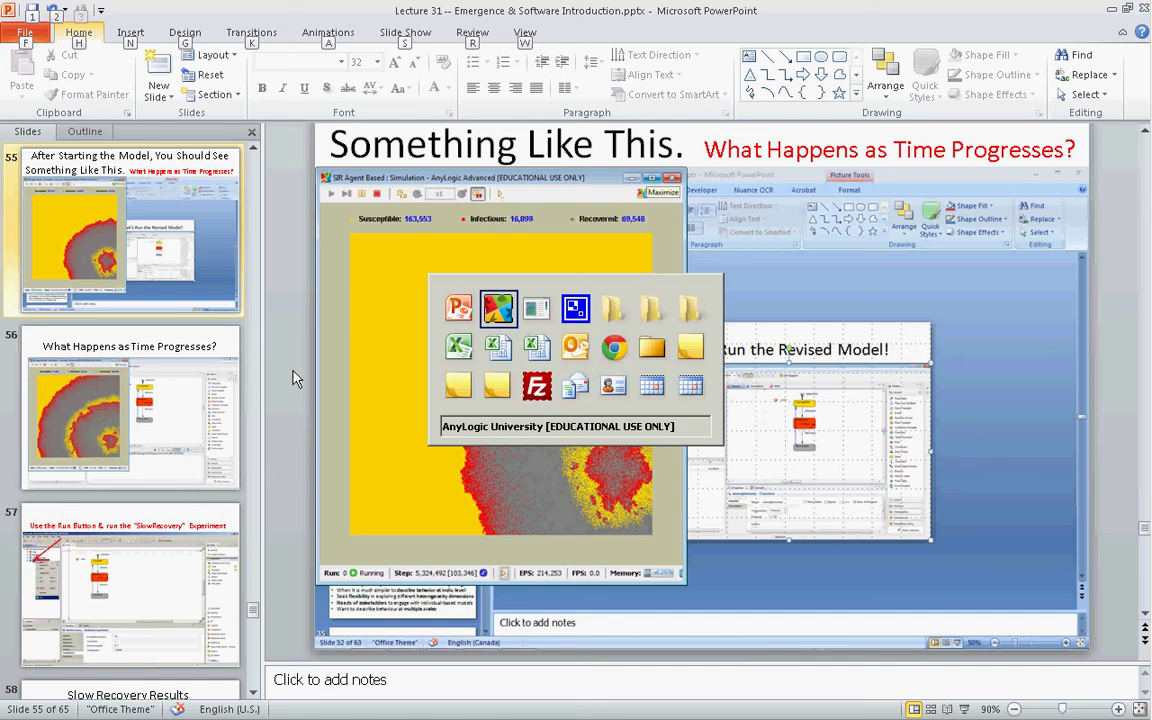